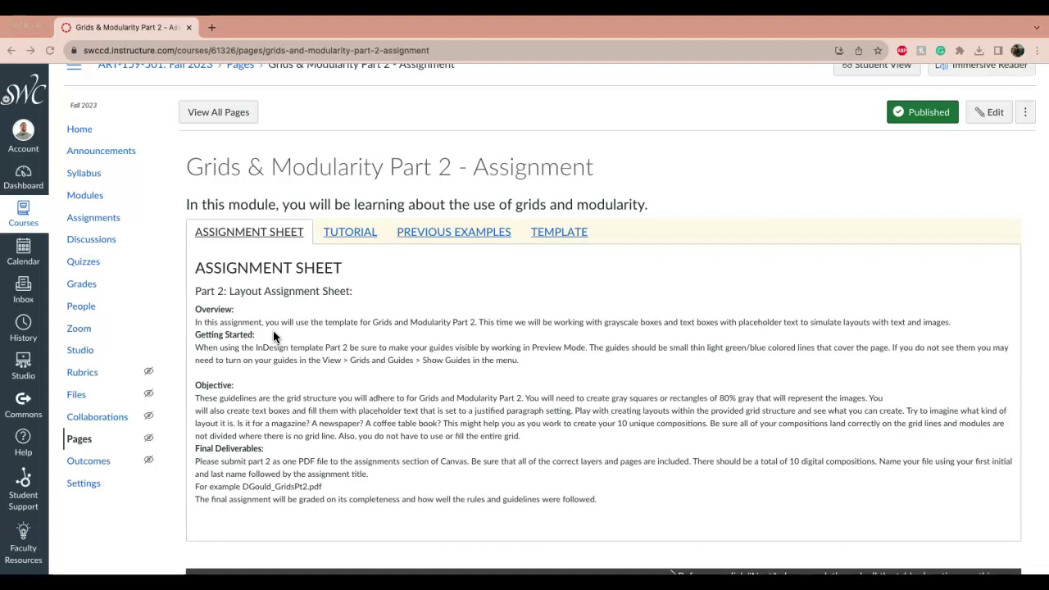
Open the Previous Examples tab and scroll through the ten-page PDF preview, then back up
left_click(580, 233)
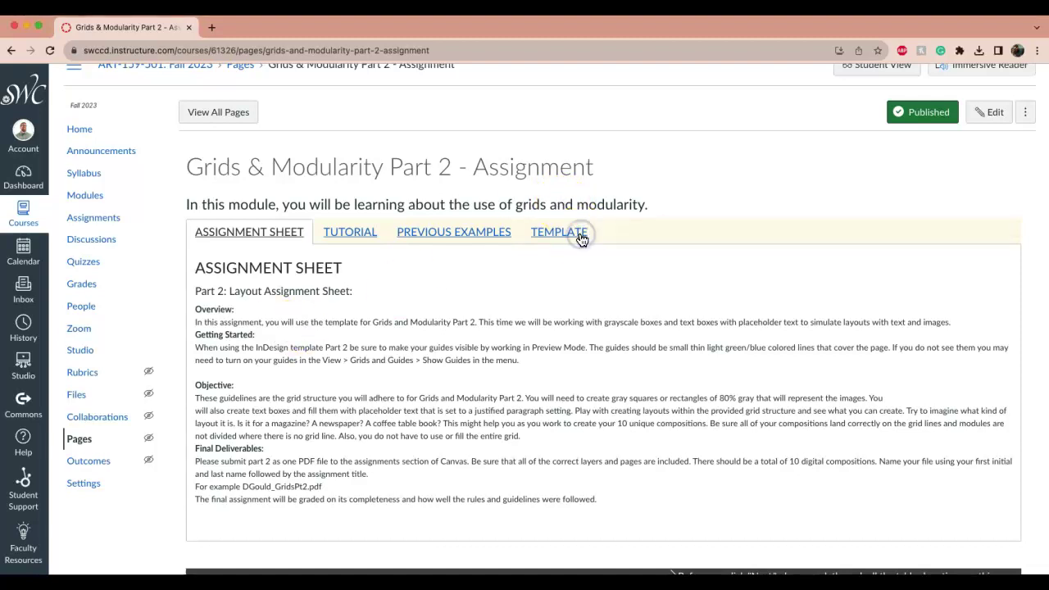
left_click(488, 232)
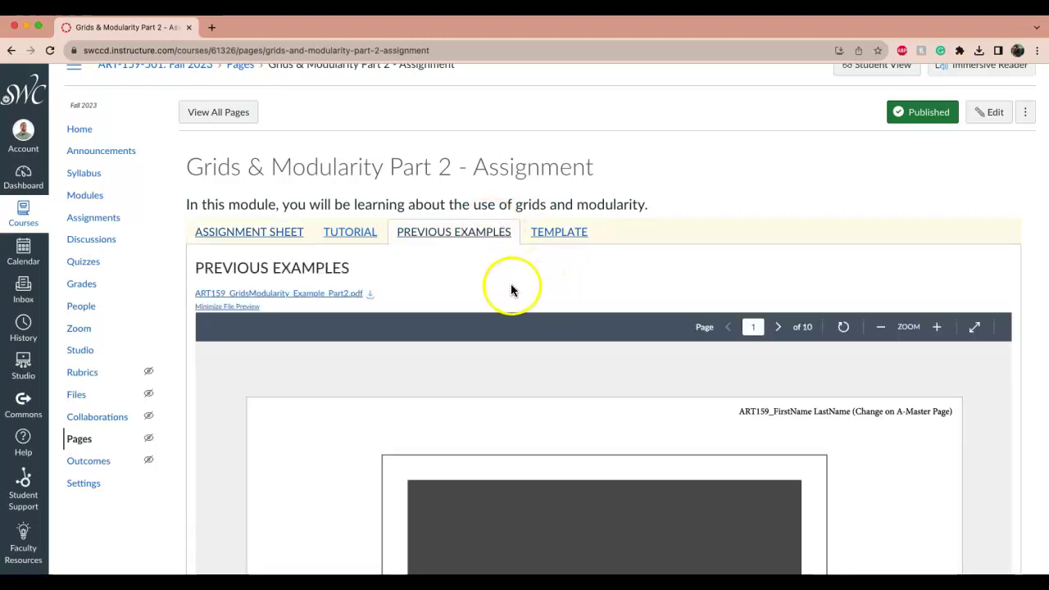
scroll(511, 289, "down", 3)
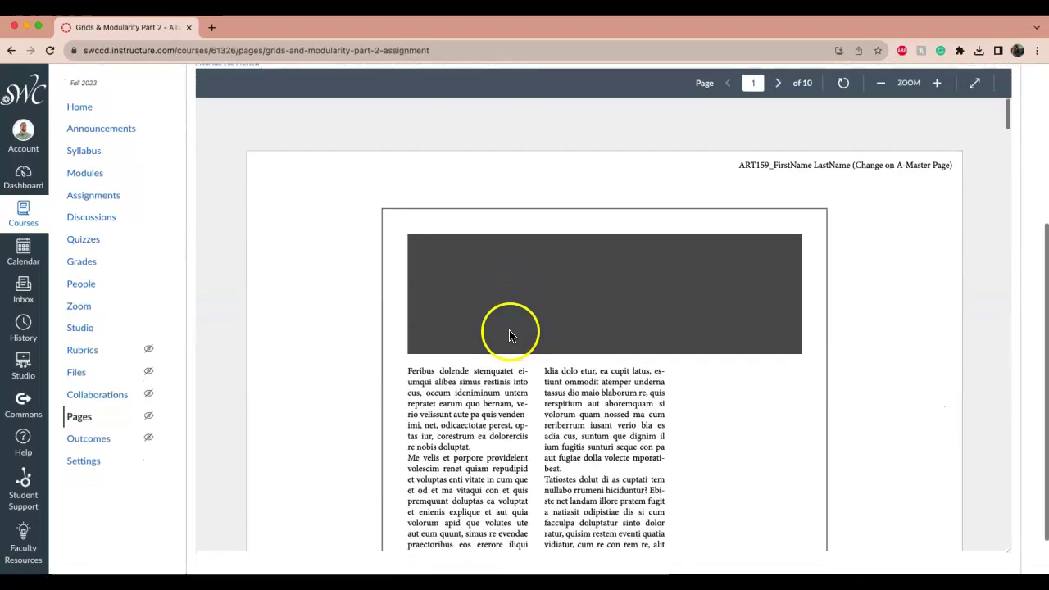
scroll(509, 334, "down", 10)
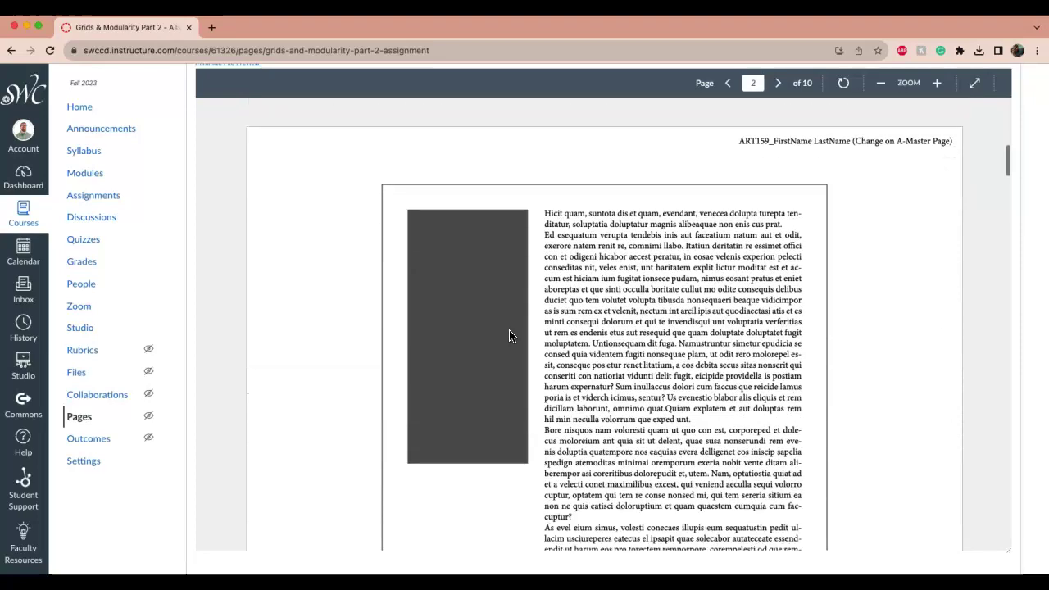
scroll(509, 336, "down", 10)
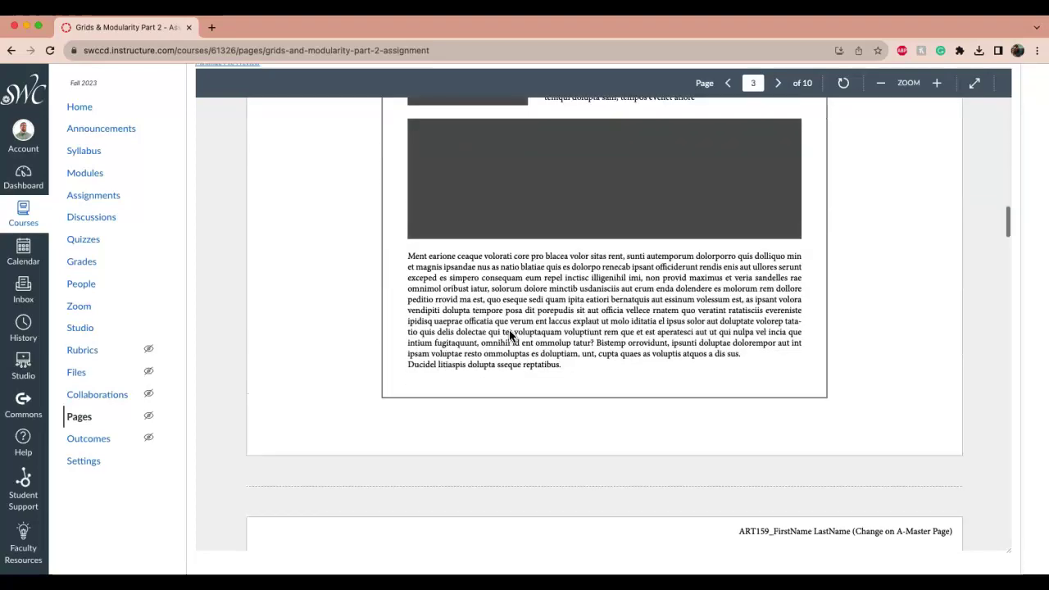
scroll(509, 335, "down", 10)
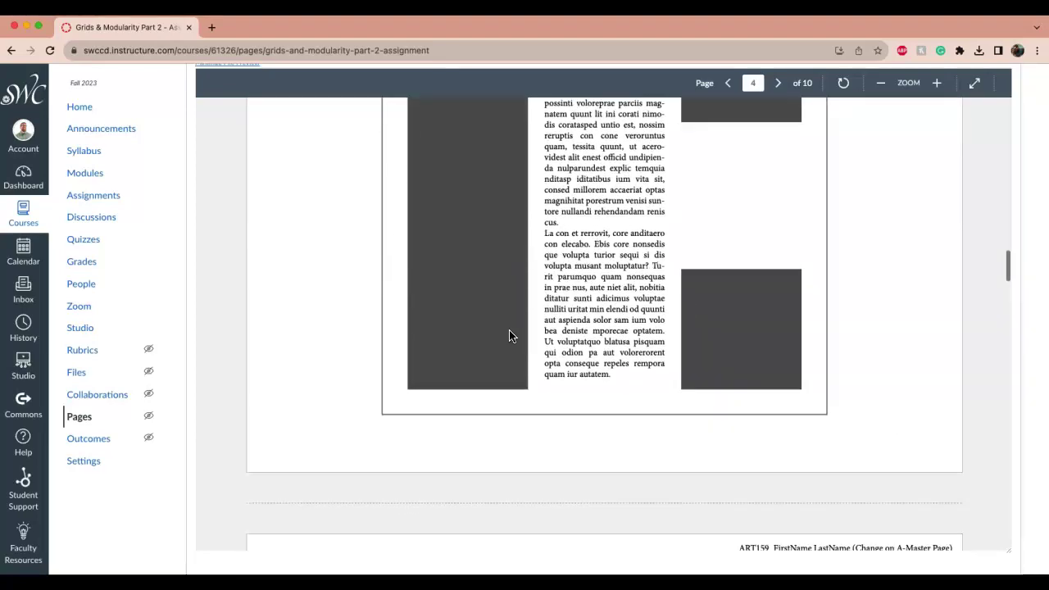
scroll(508, 334, "down", 10)
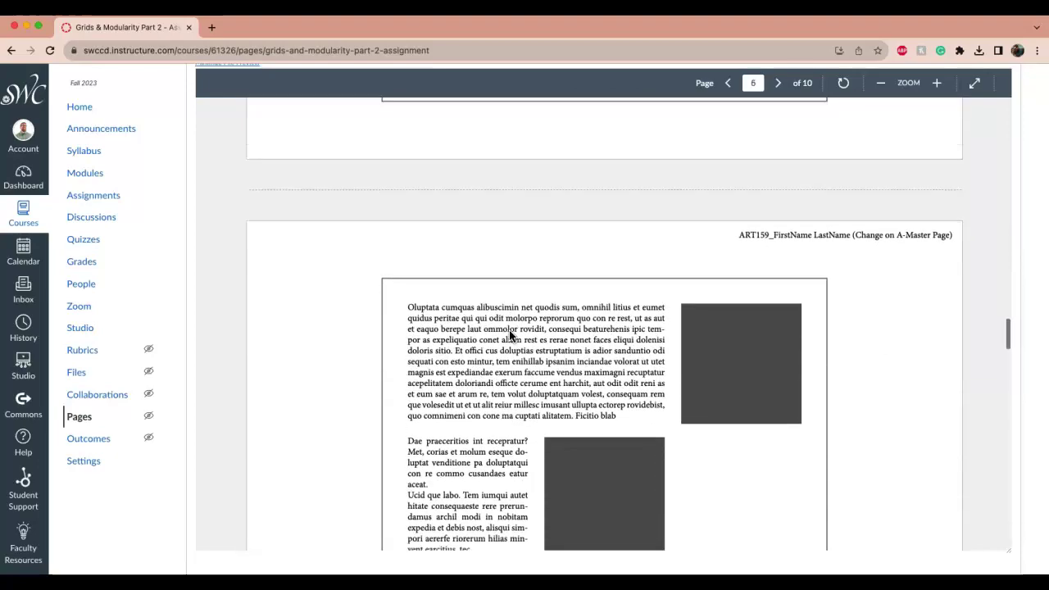
scroll(509, 336, "down", 10)
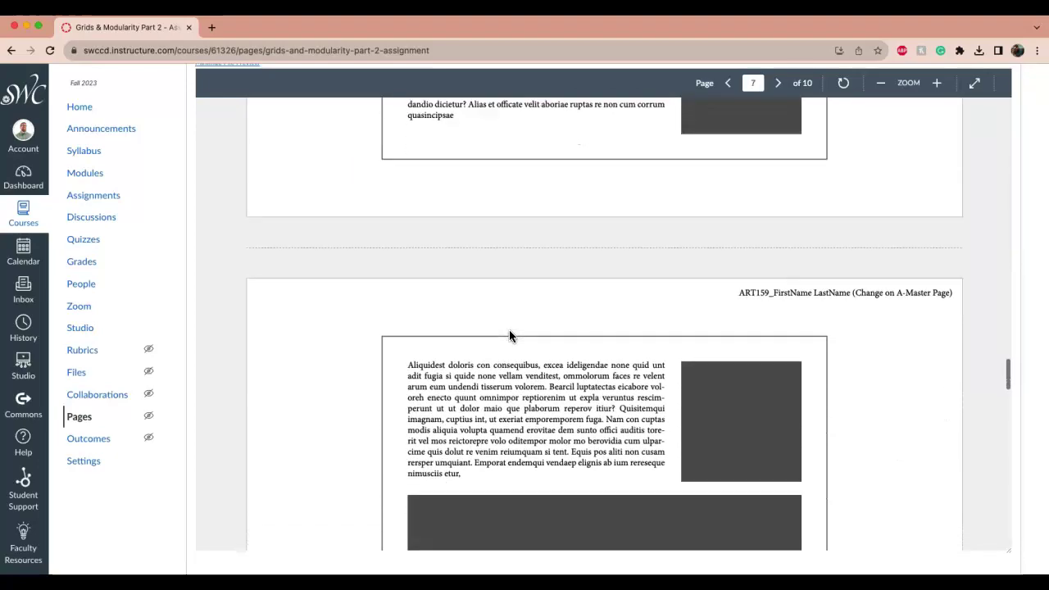
scroll(509, 335, "down", 10)
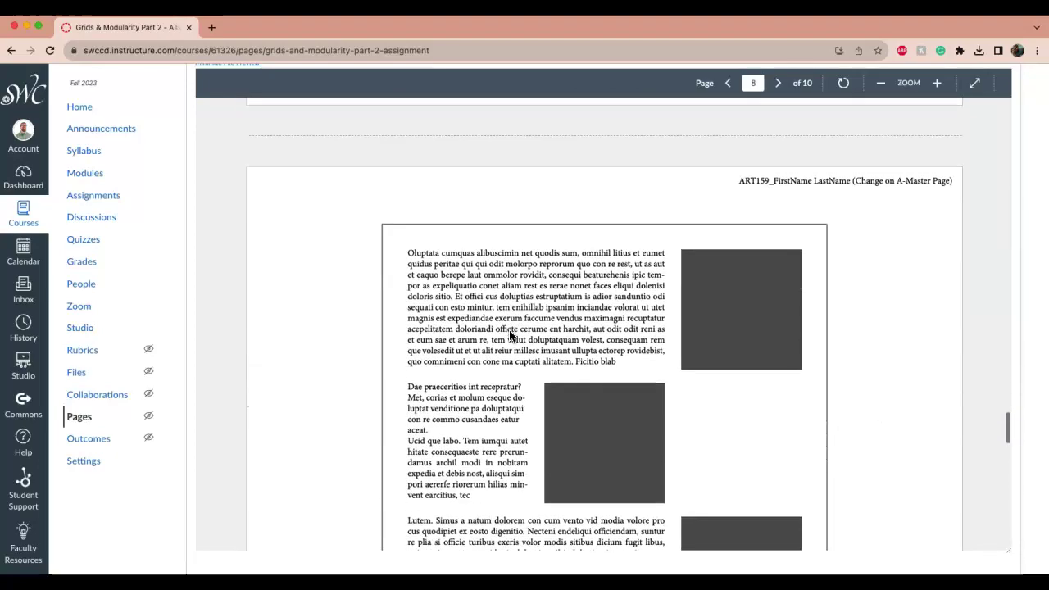
scroll(509, 334, "down", 10)
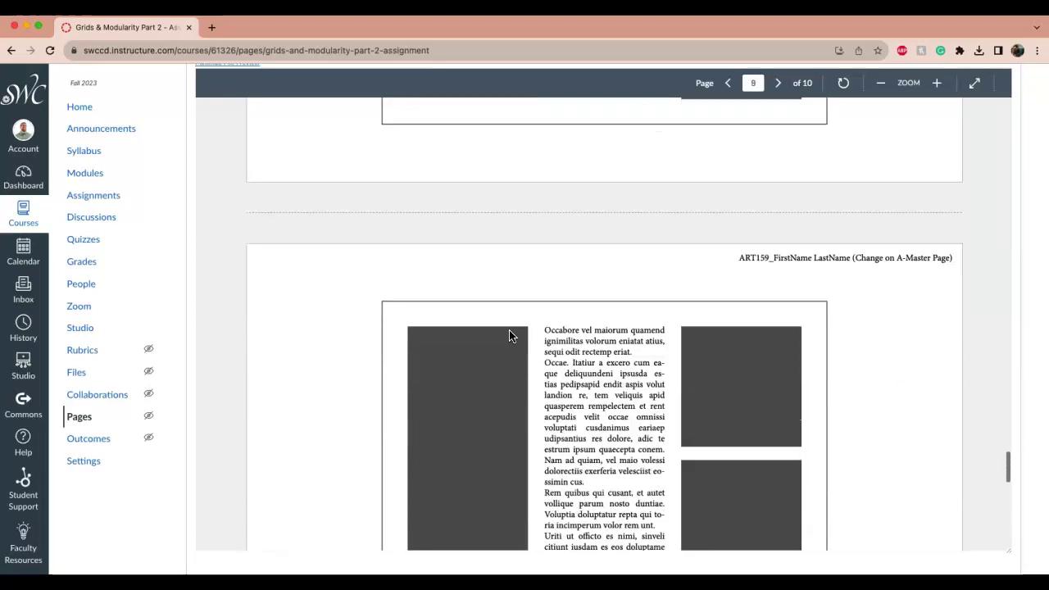
scroll(509, 336, "down", 5)
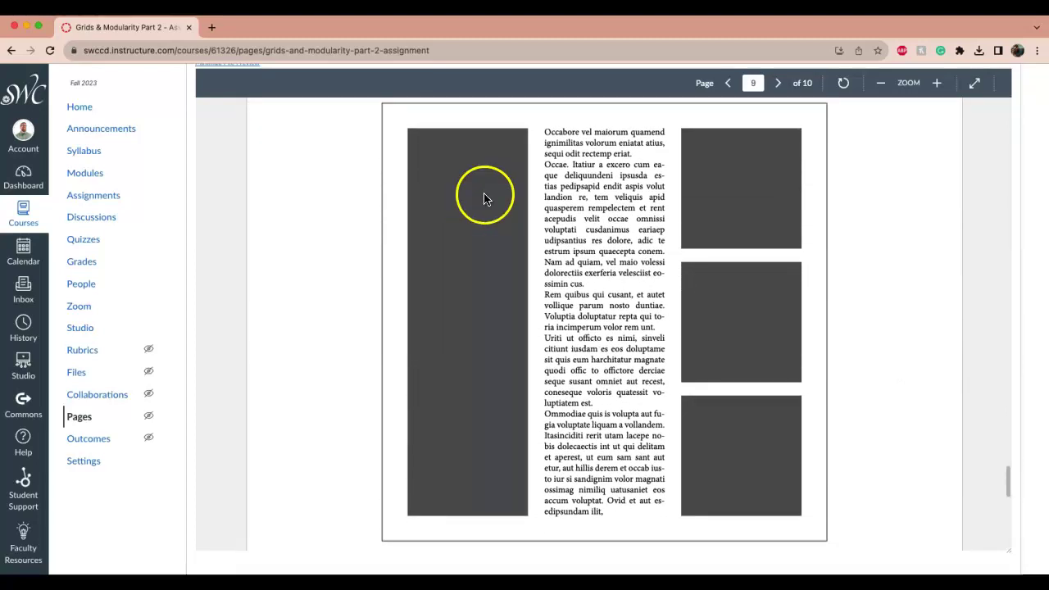
scroll(555, 288, "down", 10)
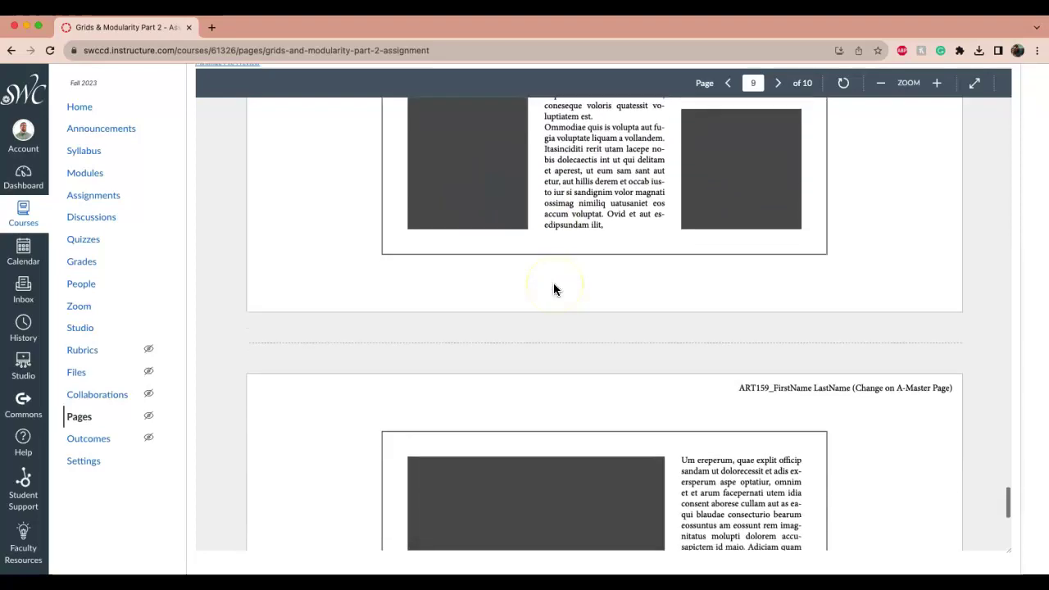
scroll(553, 289, "down", 5)
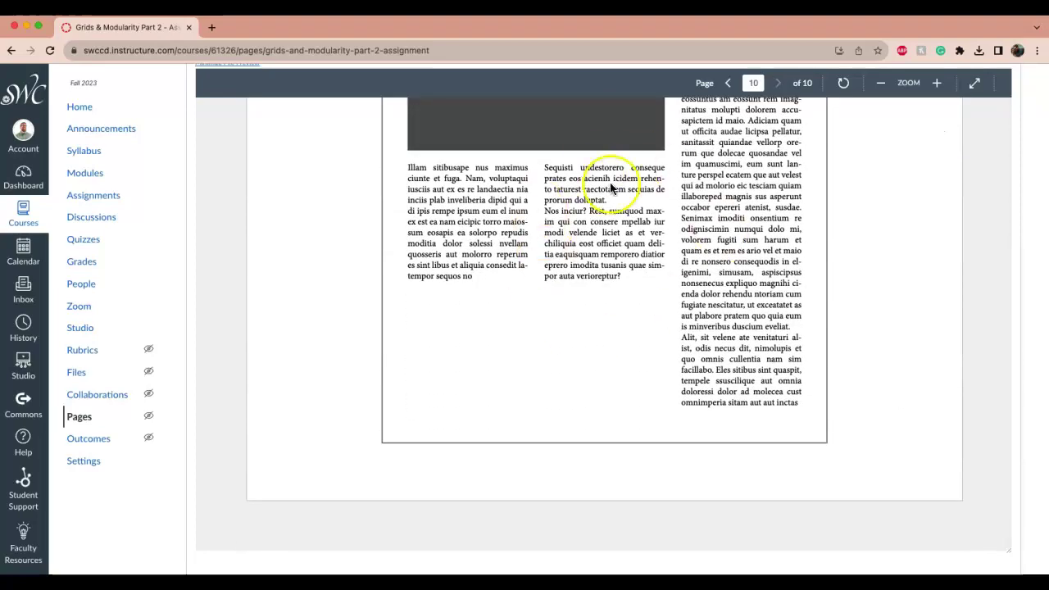
scroll(628, 193, "down", 10)
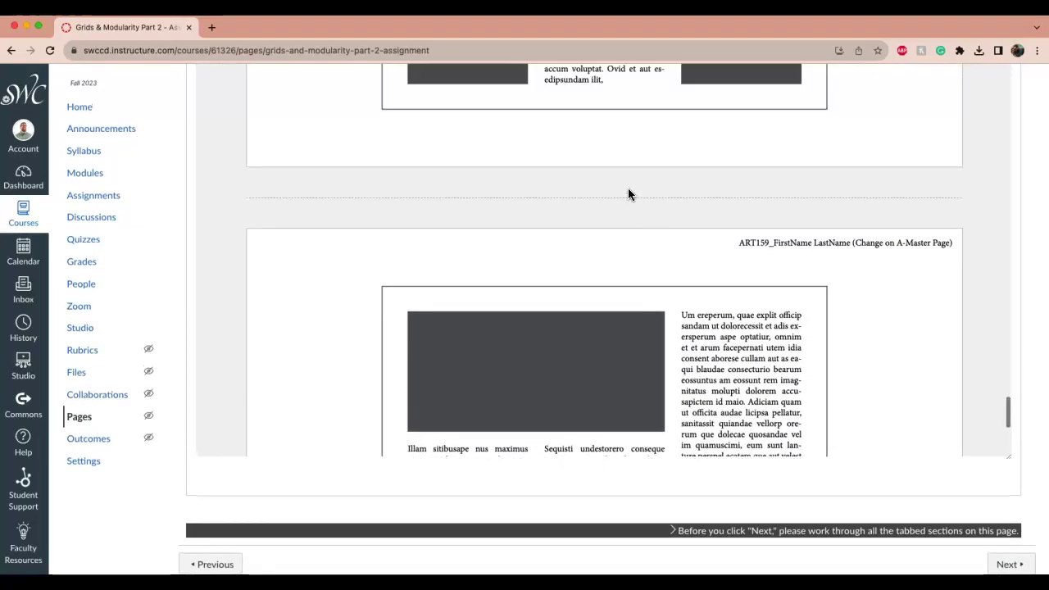
scroll(627, 190, "down", 10)
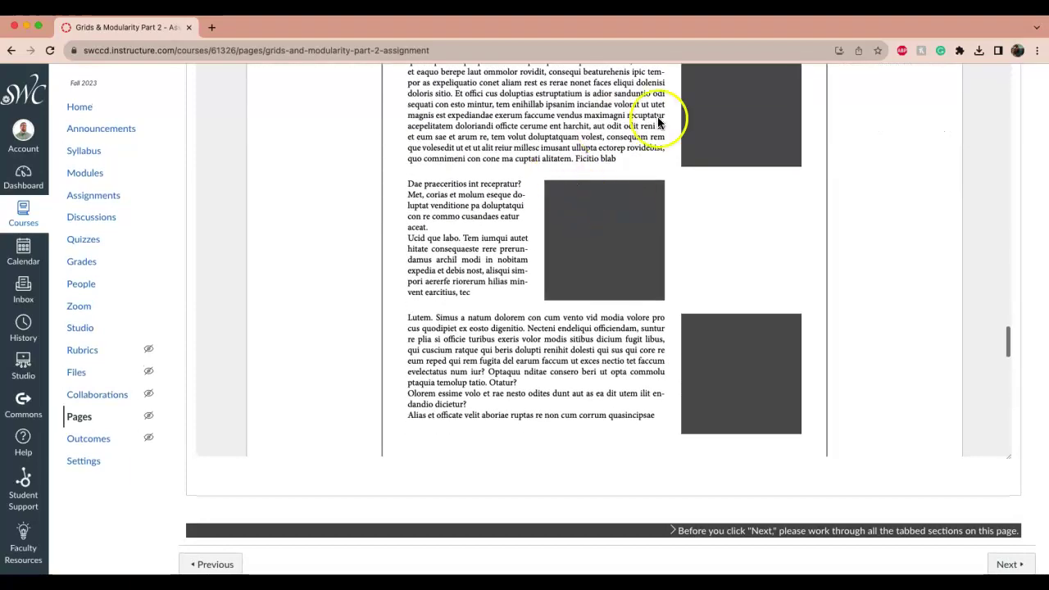
scroll(587, 233, "down", 10)
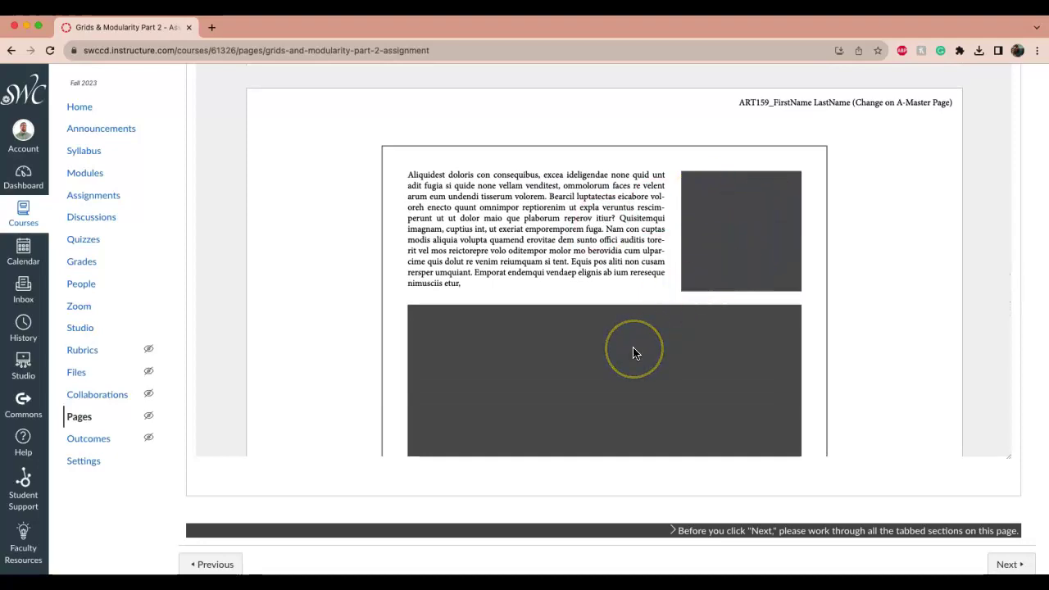
scroll(632, 353, "down", 15)
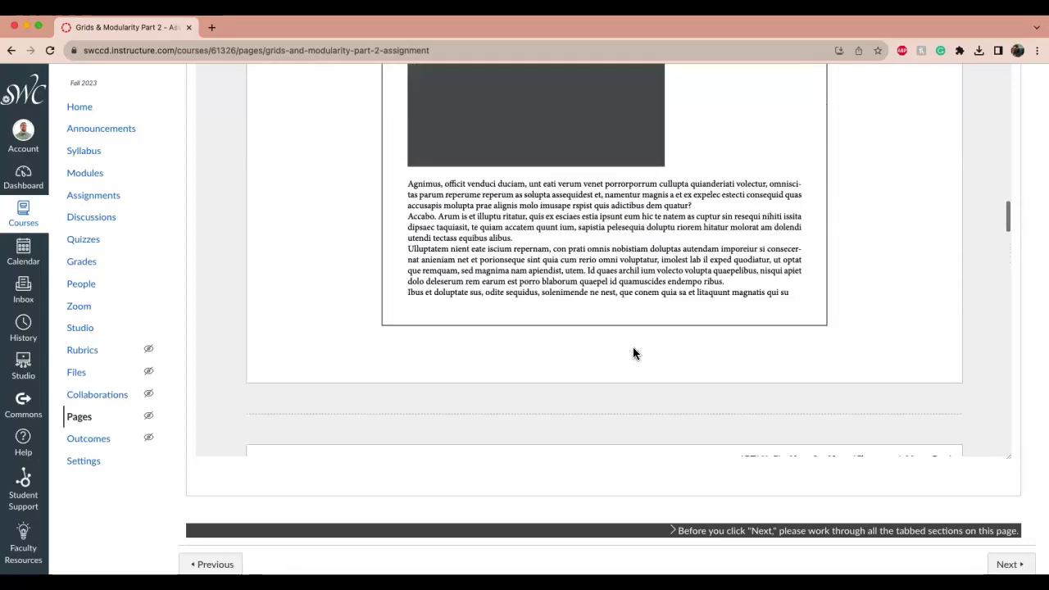
scroll(633, 353, "up", 15)
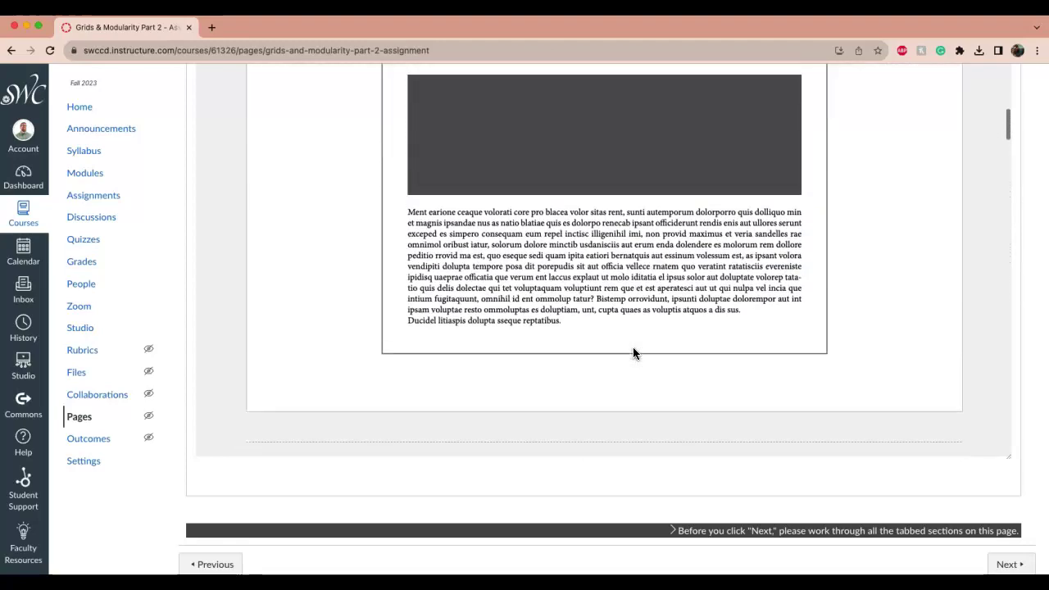
scroll(633, 353, "down", 15)
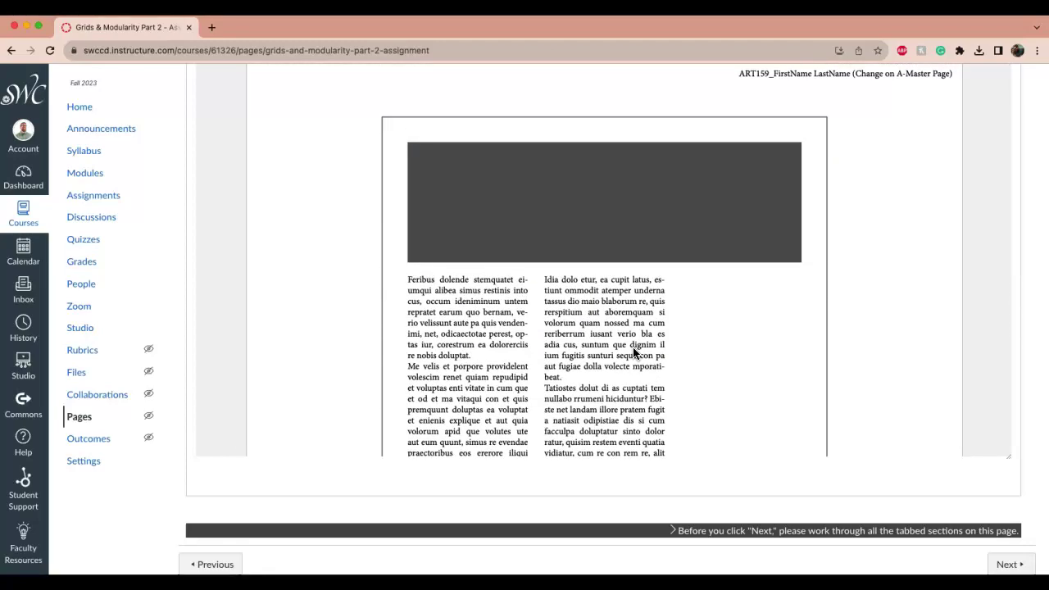
scroll(183, 466, "up", 2)
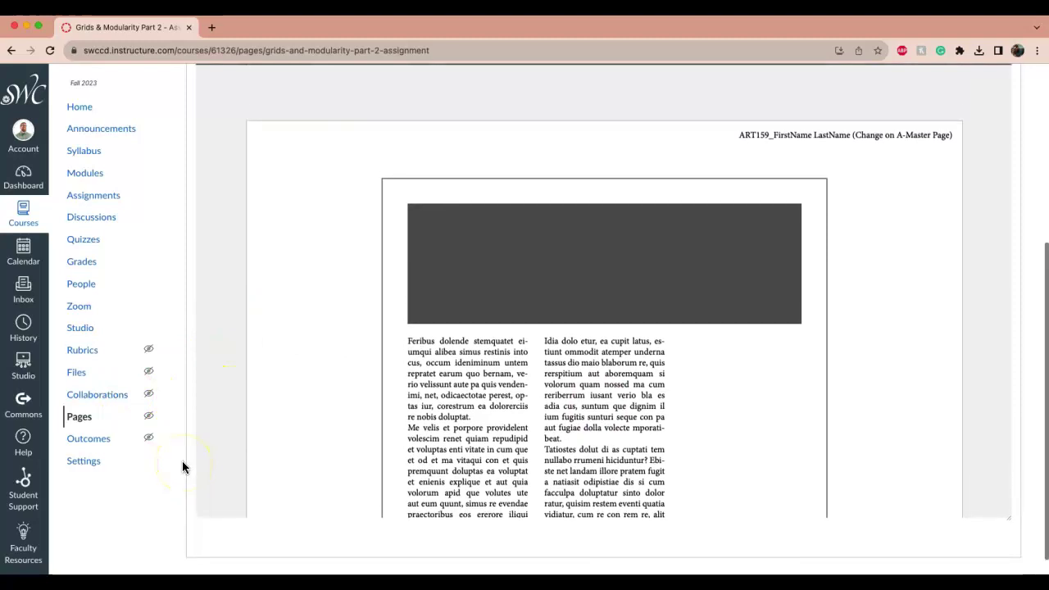
scroll(182, 466, "up", 1)
scroll(184, 469, "up", 4)
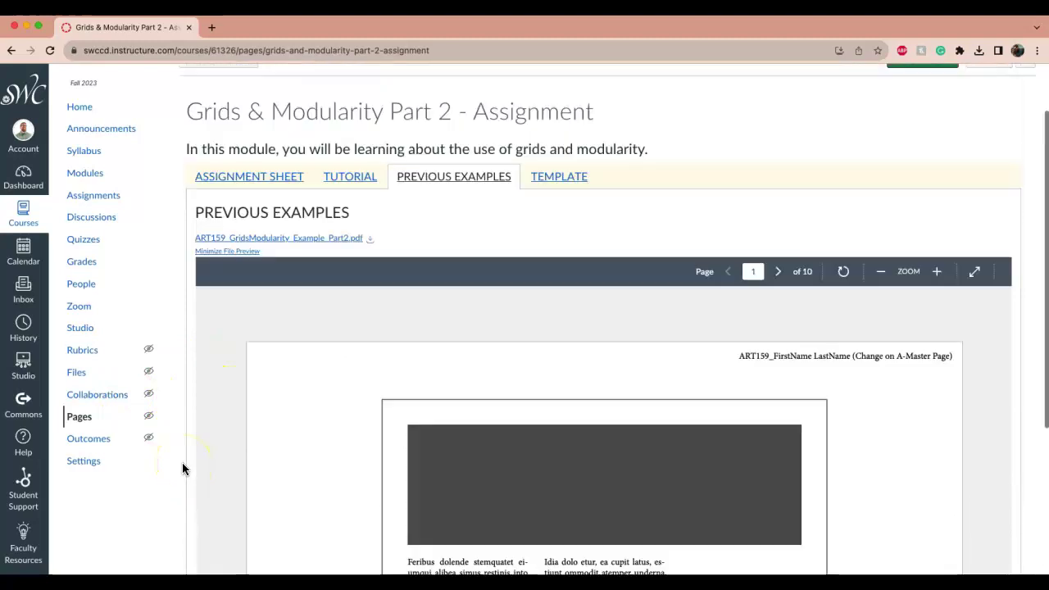
scroll(183, 468, "up", 2)
Download ART159_GridsModularity_Template_Part2-1.indd from the Template tab and open it from Chrome's downloads
left_click(555, 254)
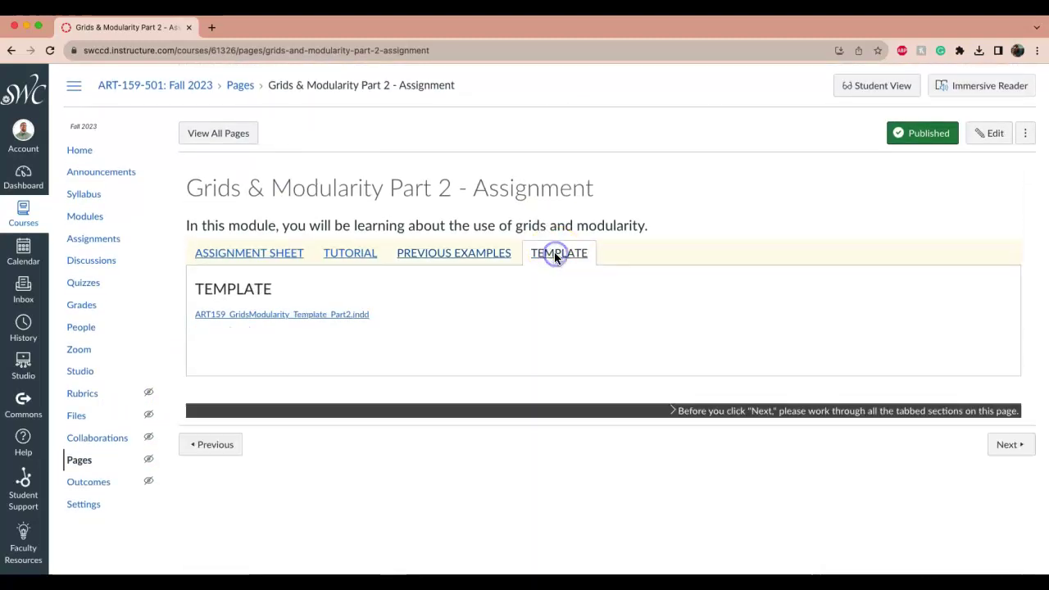
left_click(315, 315)
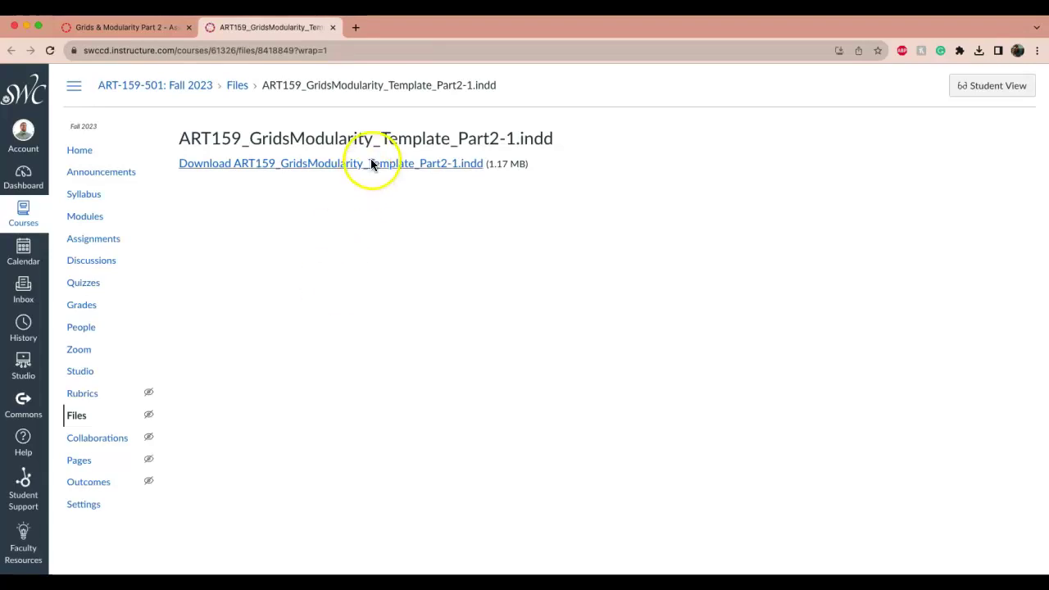
left_click(370, 163)
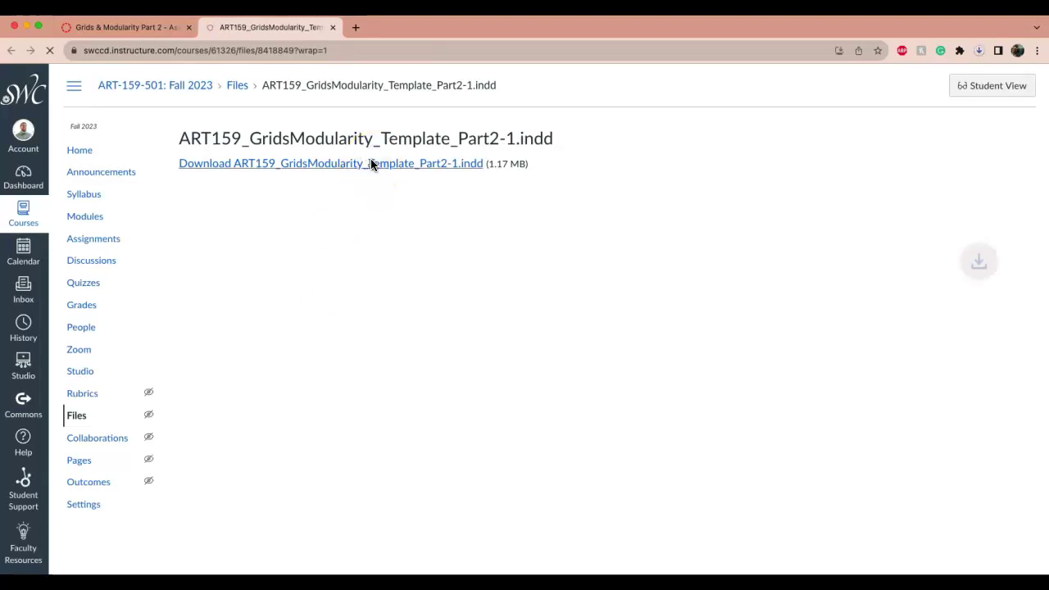
left_click(892, 76)
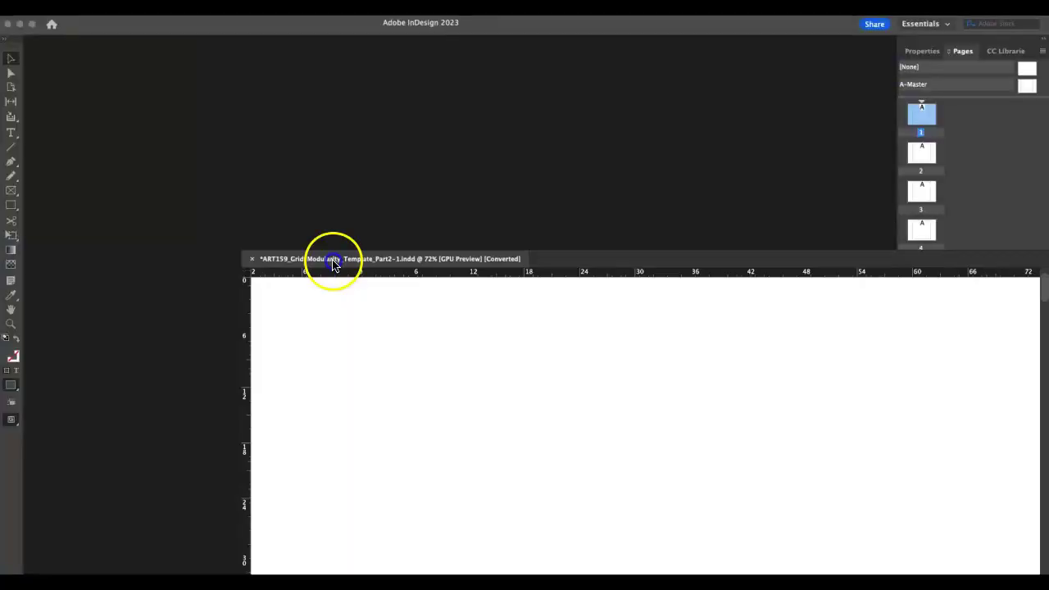
Dock the template document, reset the Essentials workspace, and show the Properties panel's document settings
left_click_drag(331, 259, 203, 41)
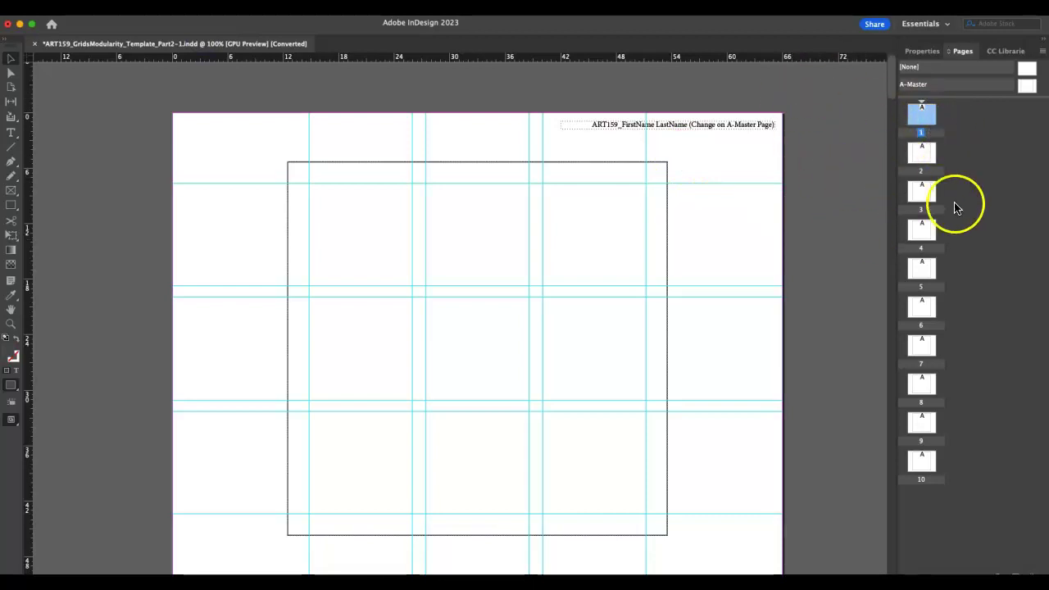
left_click(308, 2)
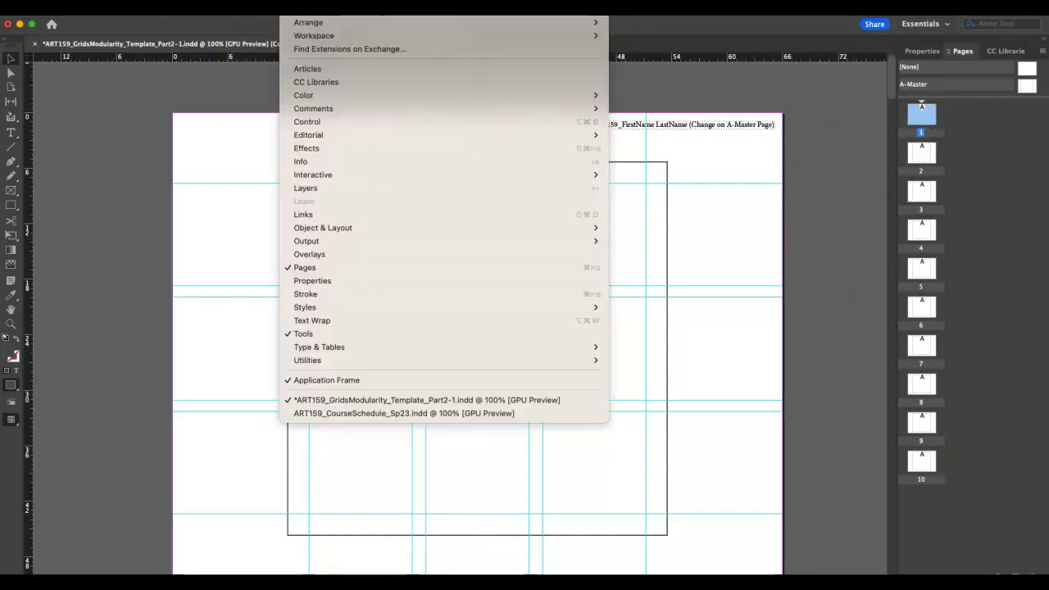
mouse_move(327, 35)
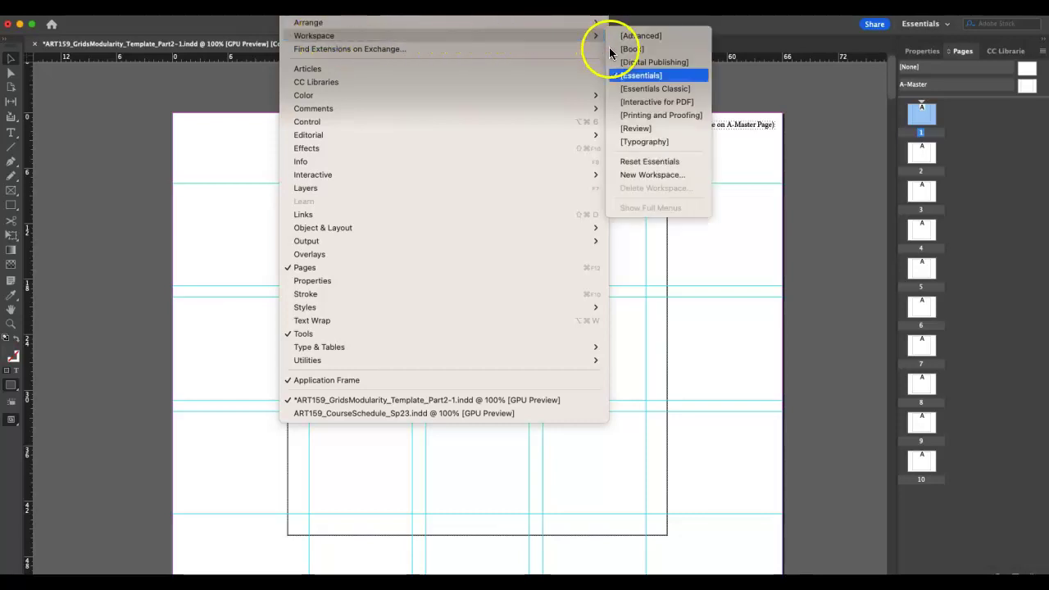
left_click(668, 162)
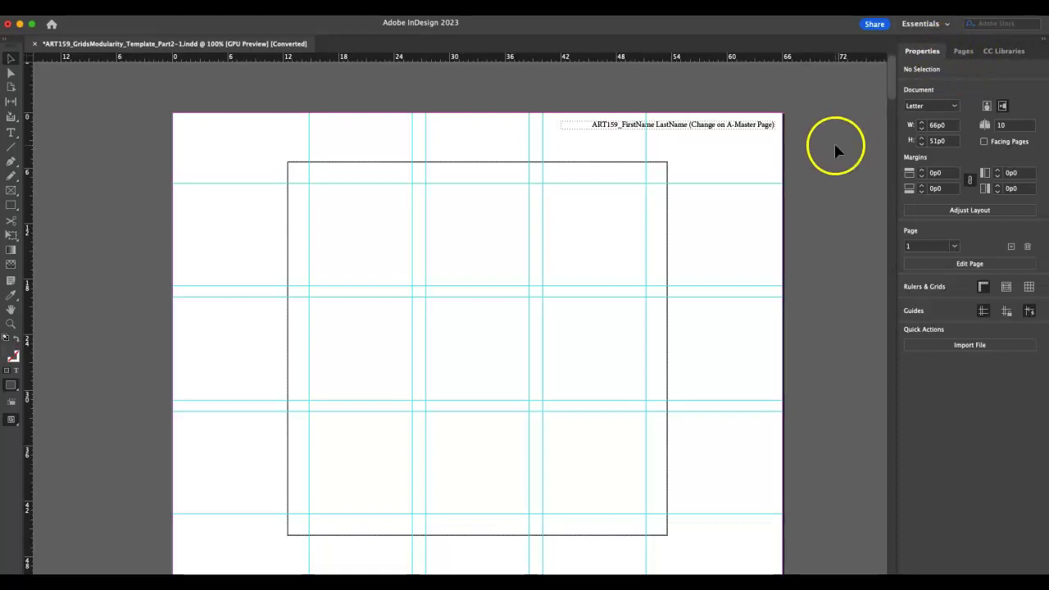
left_click(963, 50)
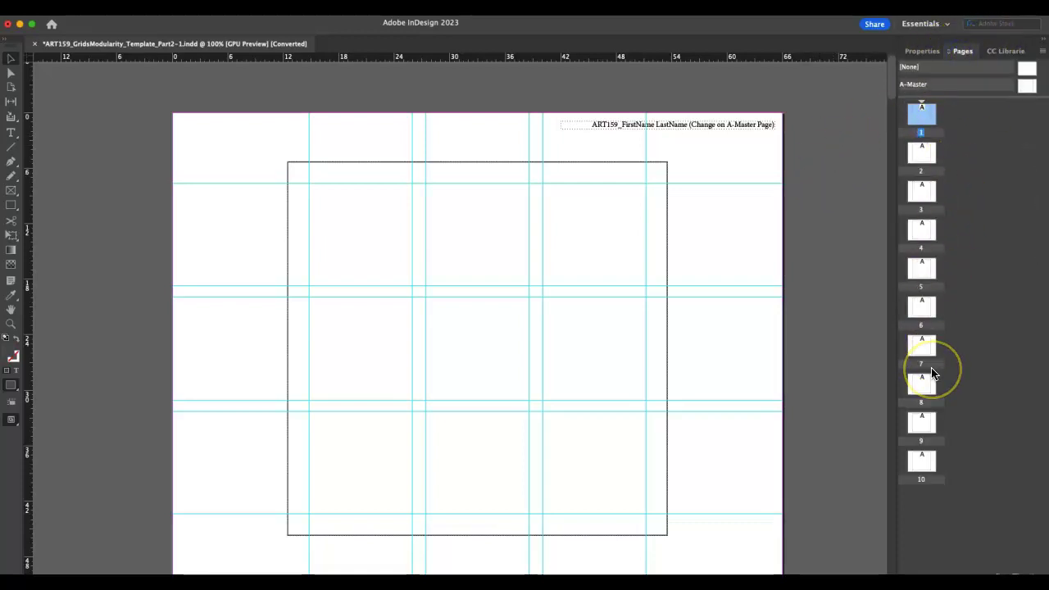
left_click(916, 53)
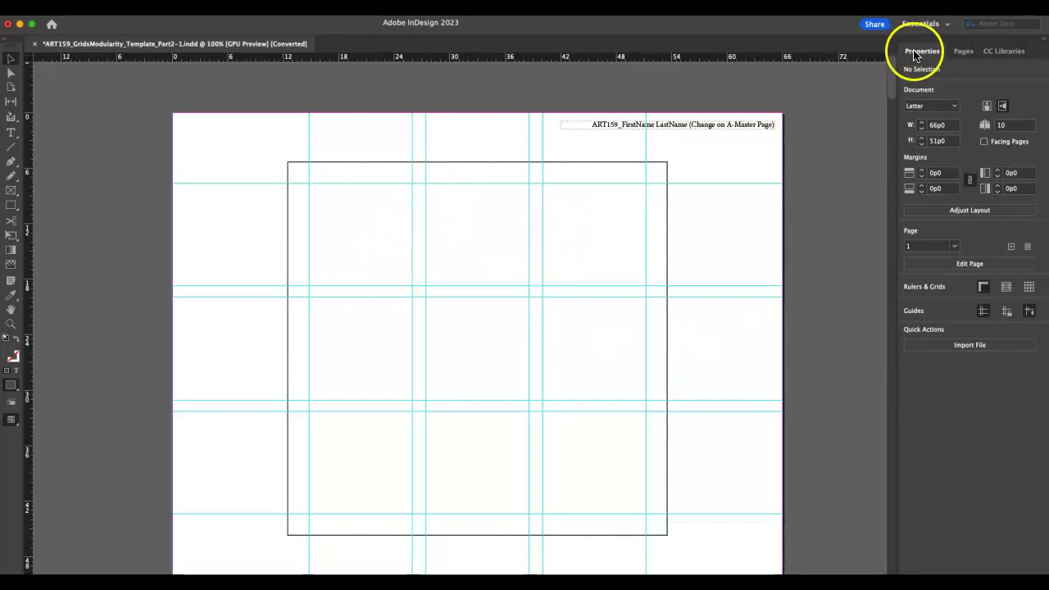
Toggle the grid guides off and back on, then show the Pages panel listing A-Master and ten pages
left_click(984, 311)
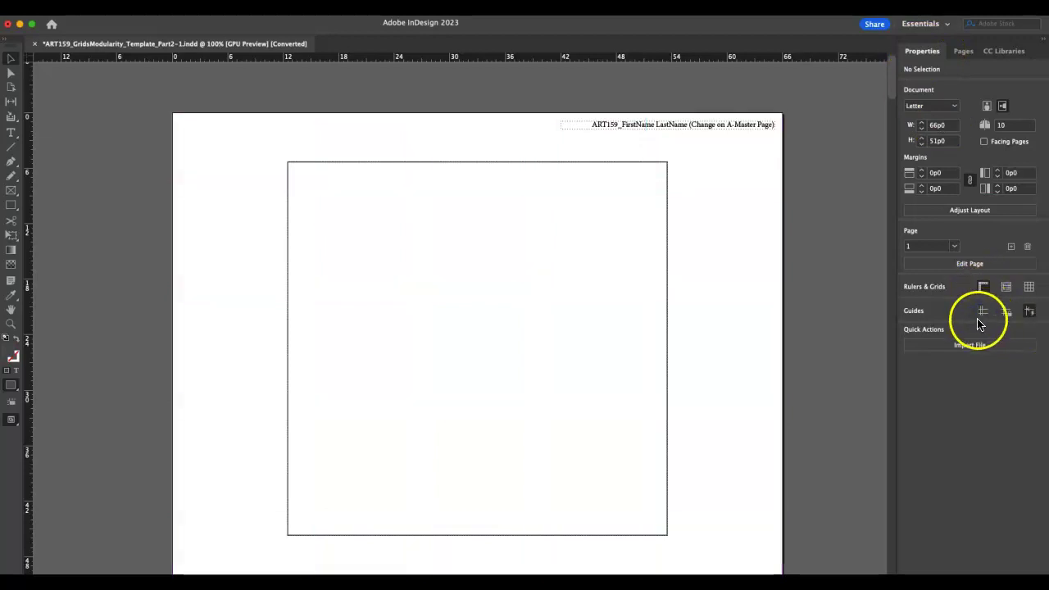
left_click(983, 312)
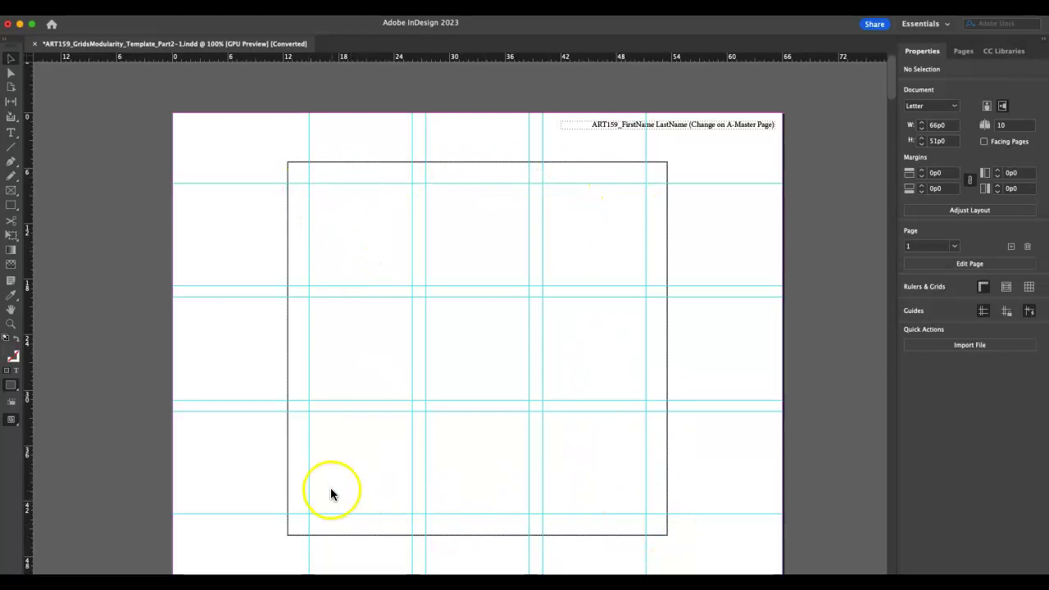
left_click(963, 52)
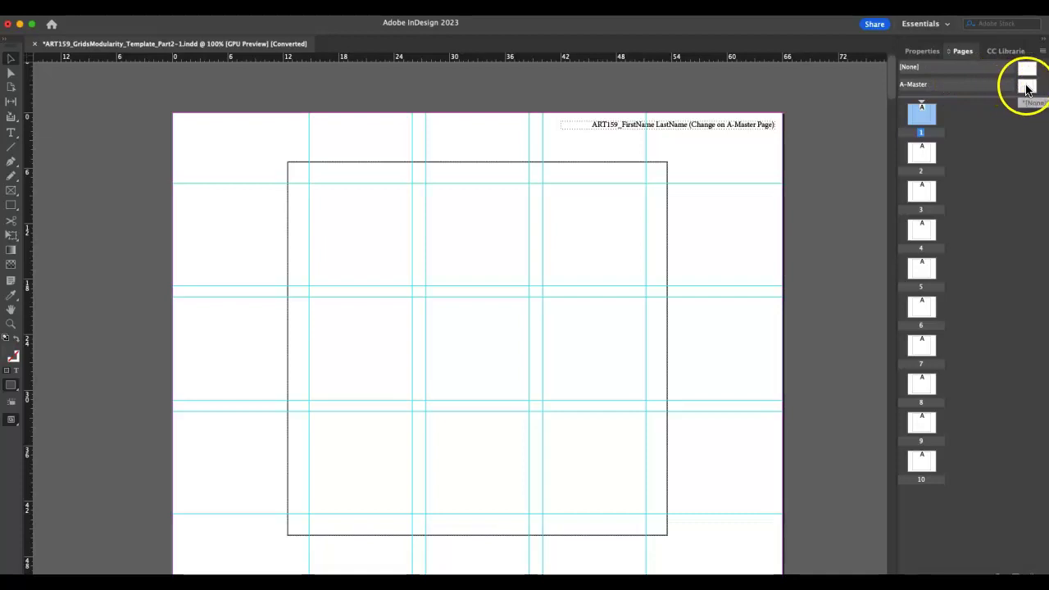
On A-Master, replace the header's placeholder text after ART159_ with the student's name, then return to page 1
double_click(1027, 87)
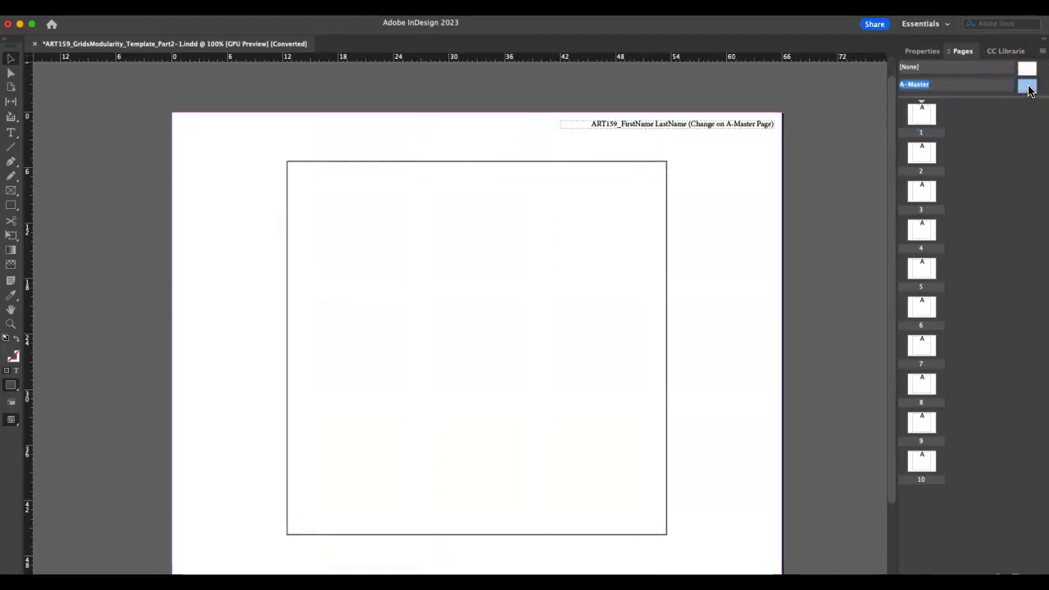
left_click(10, 136)
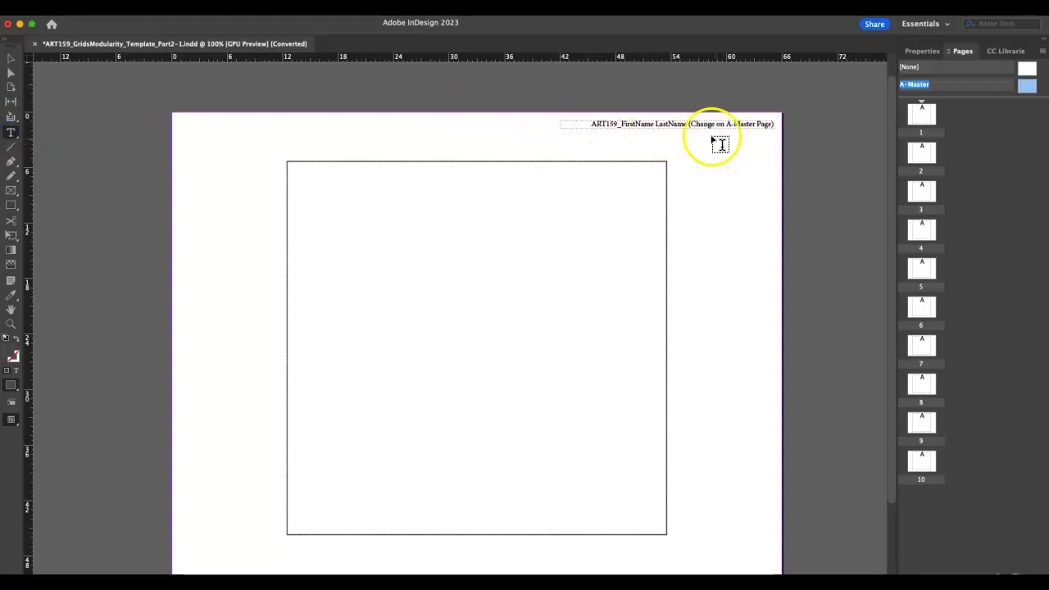
left_click(680, 124)
left_click_drag(625, 124, 801, 132)
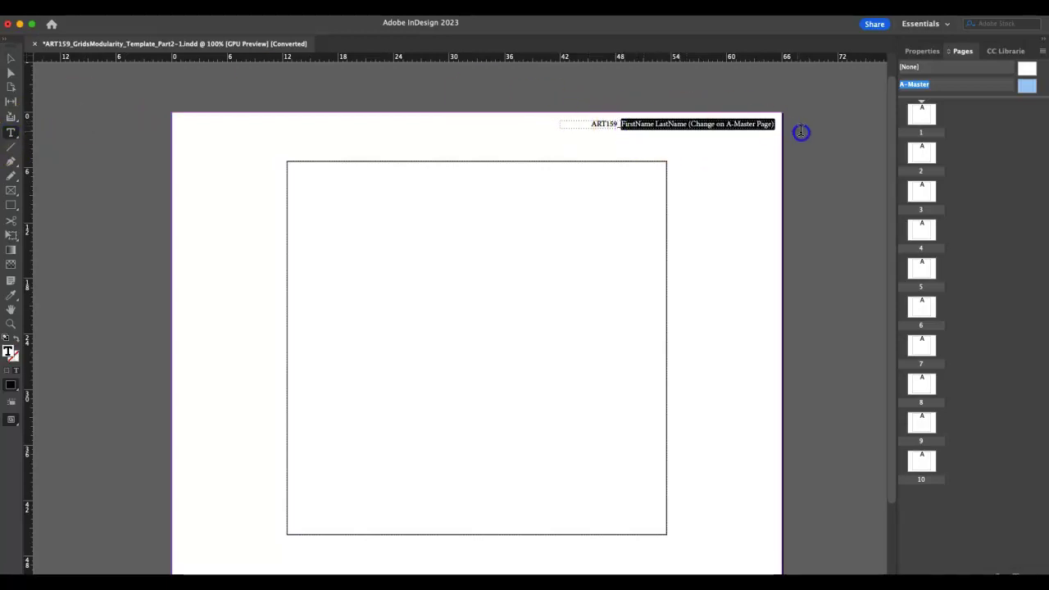
type("Da")
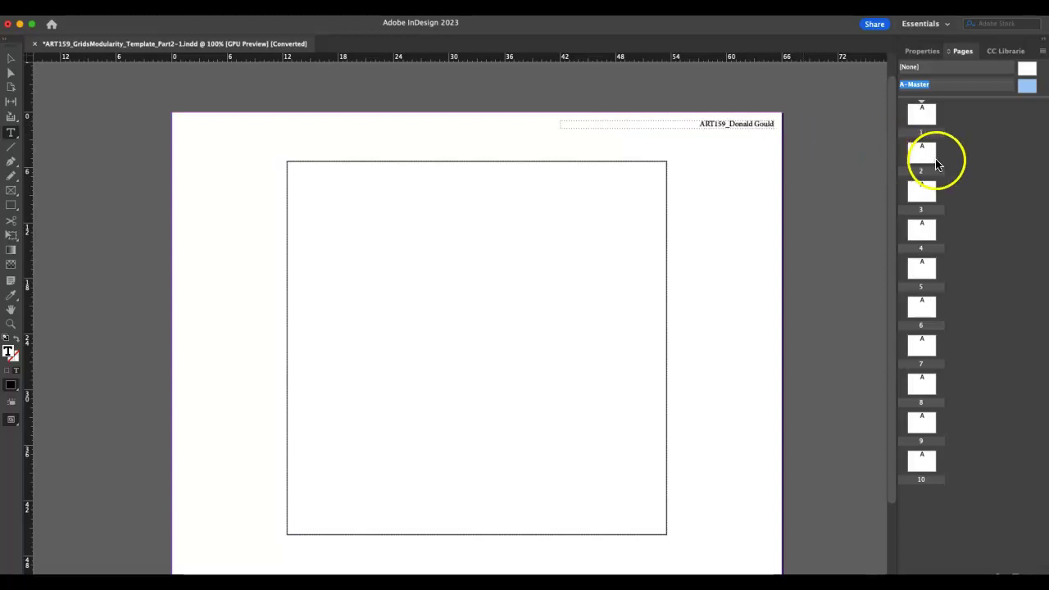
left_click(925, 117, "alt")
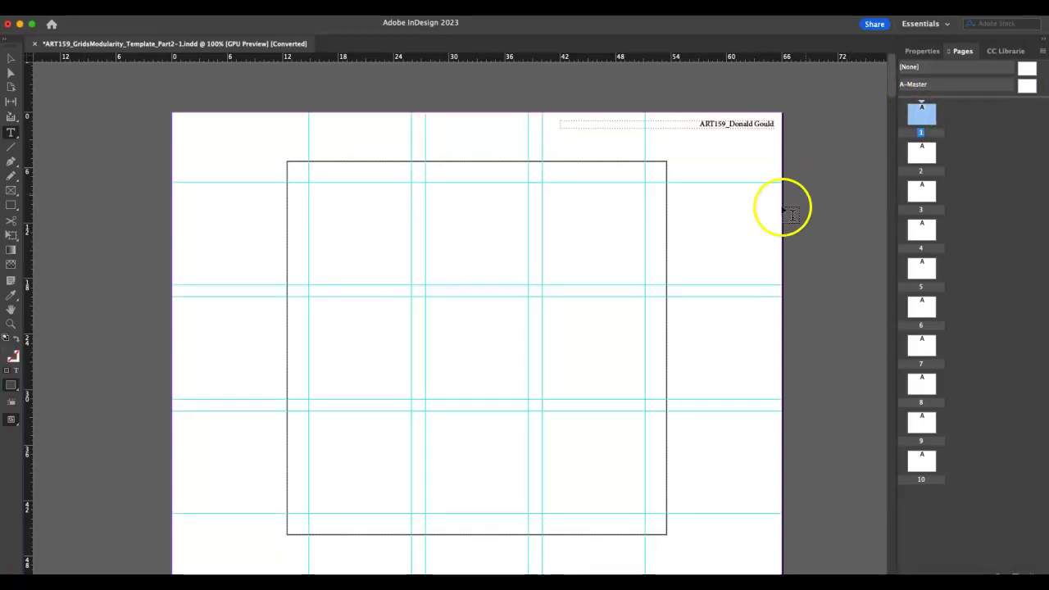
Choose the Rectangle Frame Tool and make the Fill swatch active for new frames
scroll(785, 213, "down", 5)
scroll(788, 215, "down", 6)
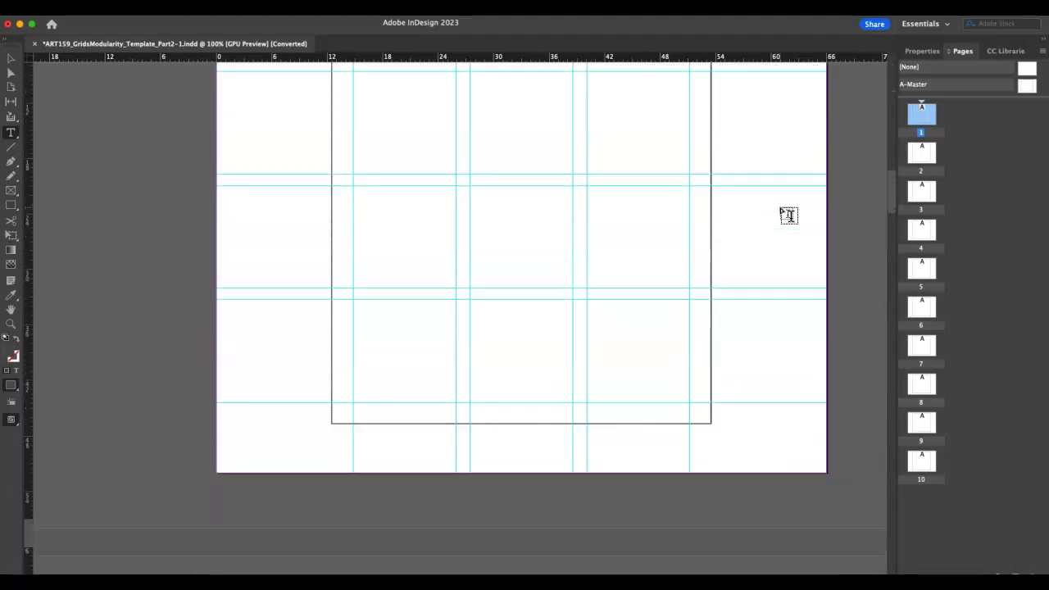
left_click(789, 190)
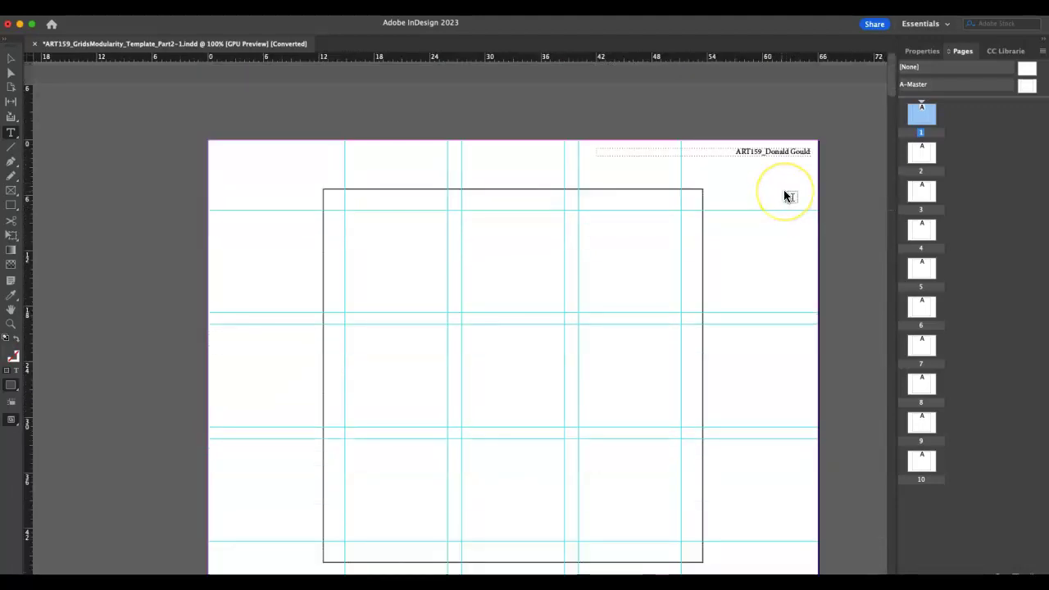
scroll(785, 197, "down", 1)
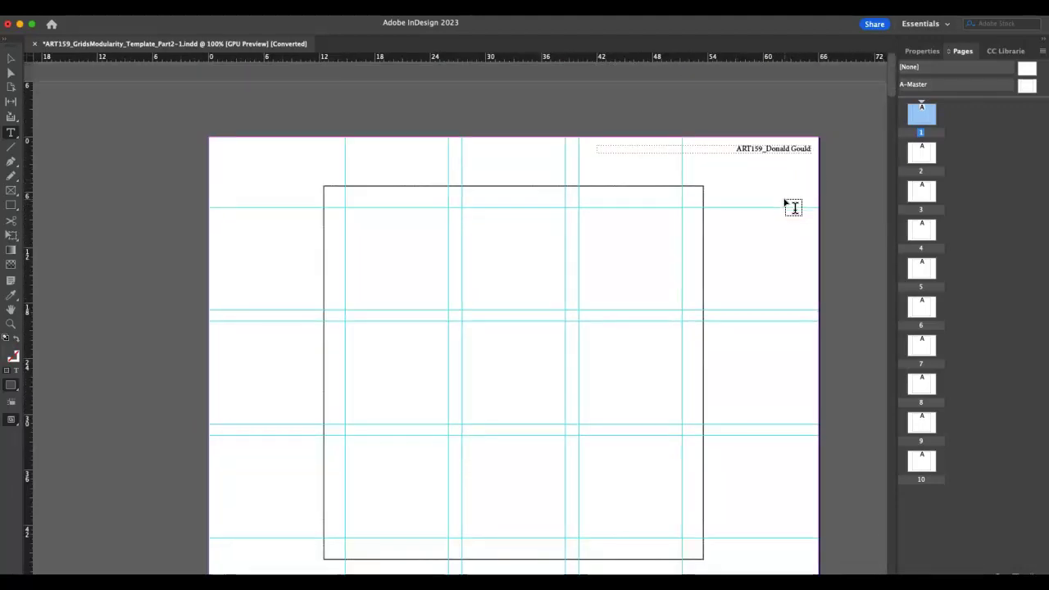
left_click(10, 193)
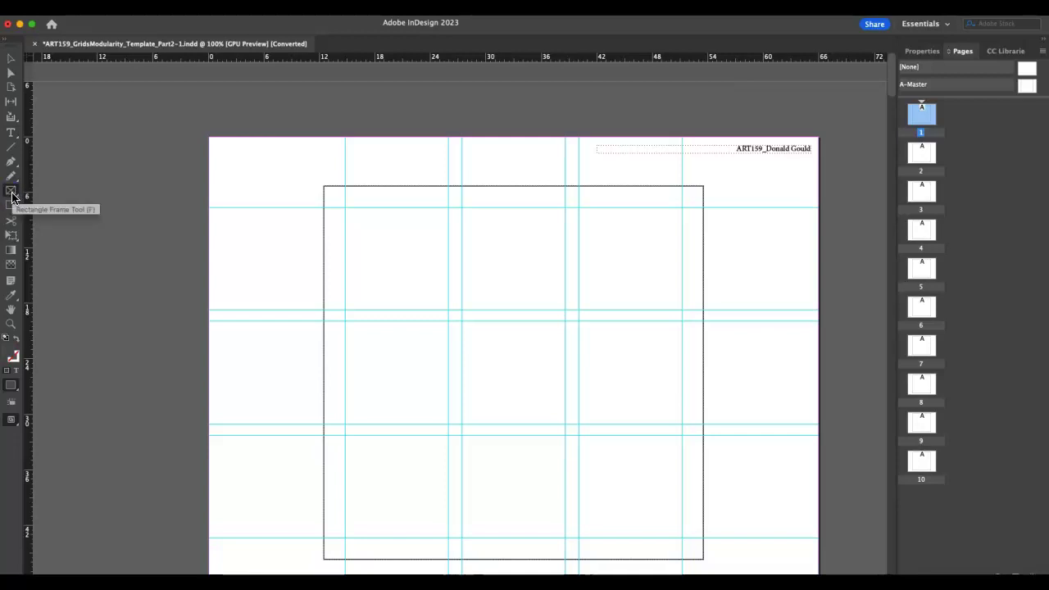
left_click(6, 354)
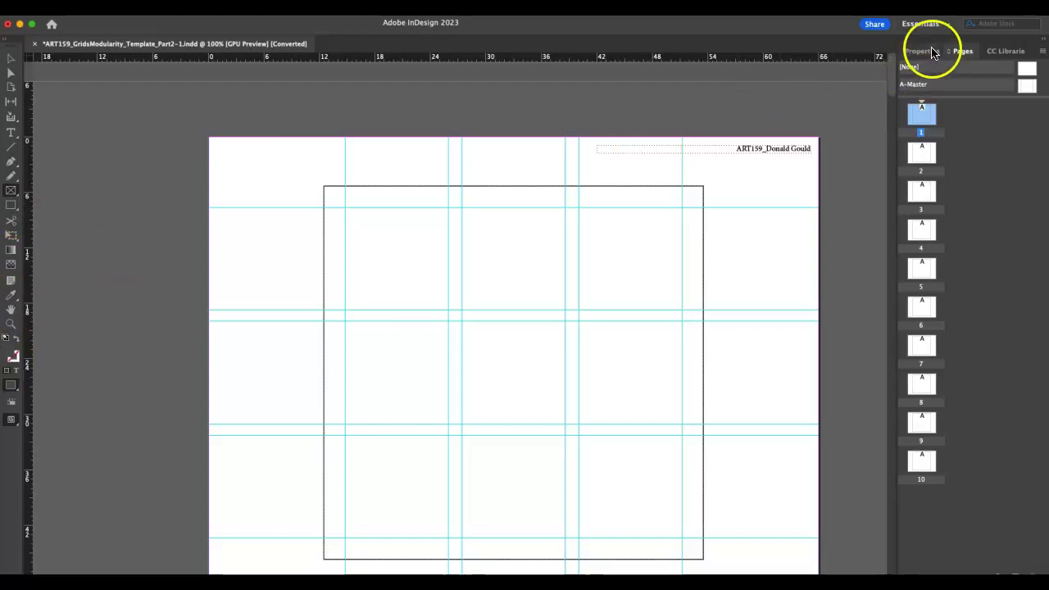
In the Color Picker, set the fill to a dark grey with C, M and Y at 0
double_click(12, 356)
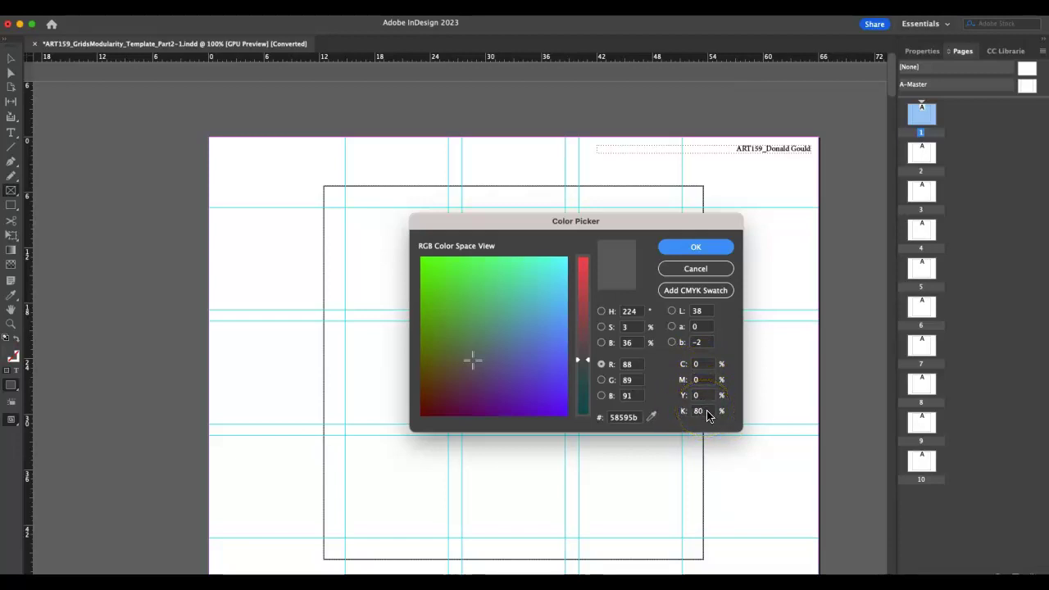
left_click(507, 329)
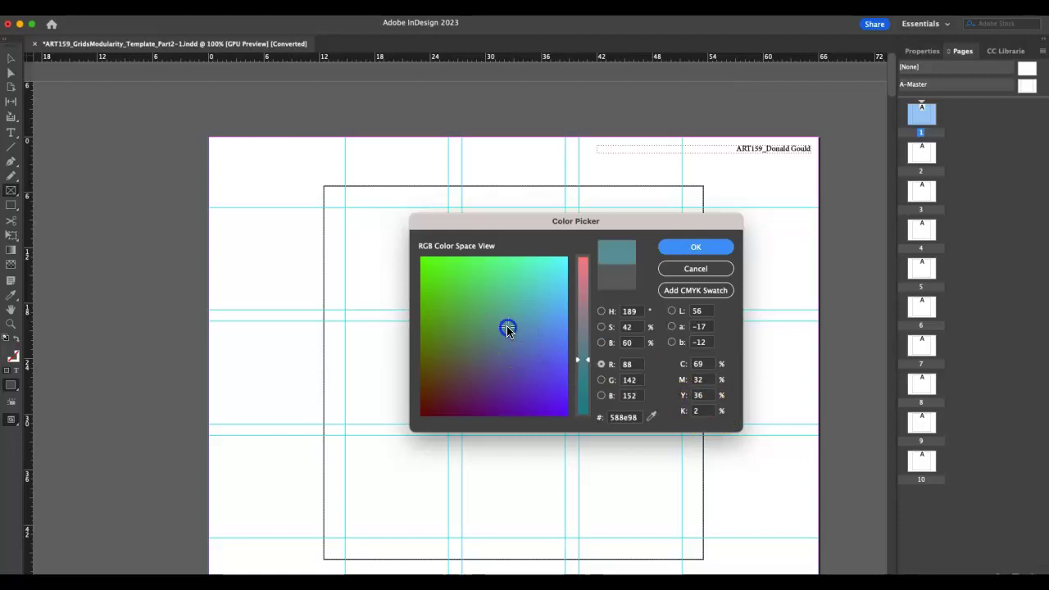
left_click(698, 364)
type("0")
left_click(702, 379)
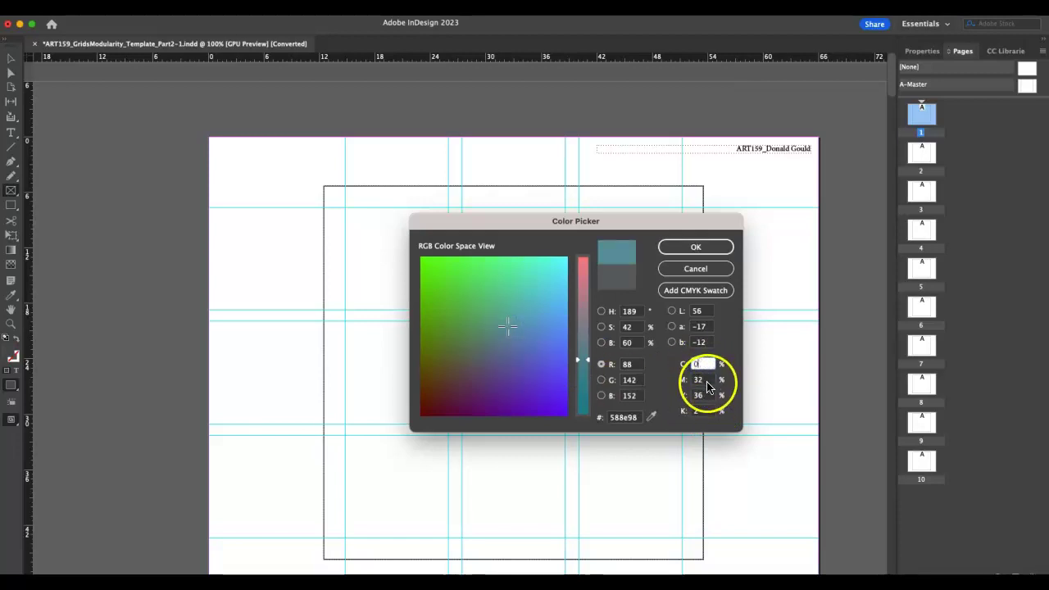
left_click(702, 396)
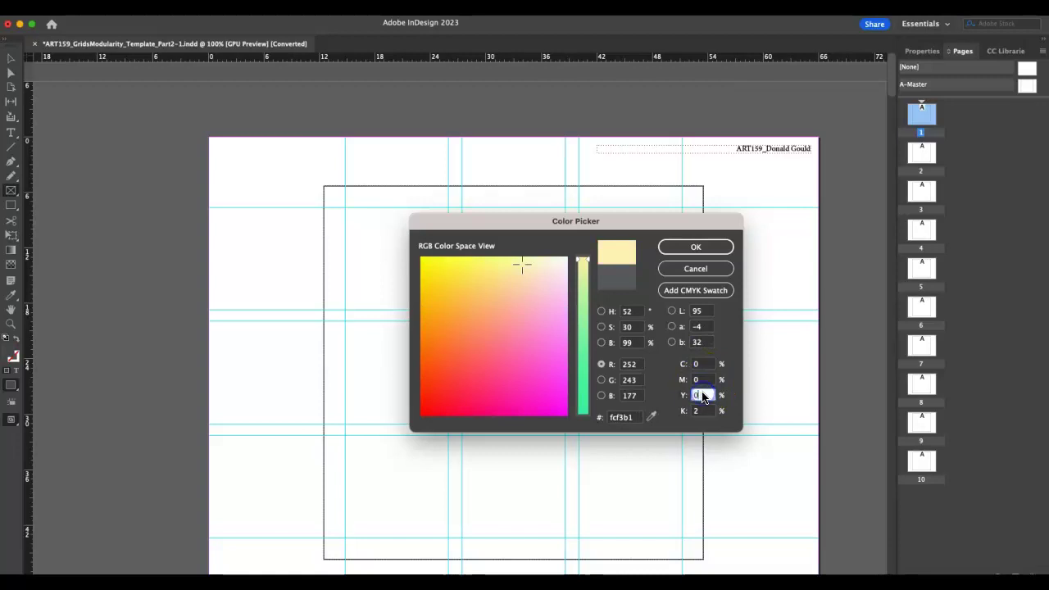
type("0")
left_click(702, 410)
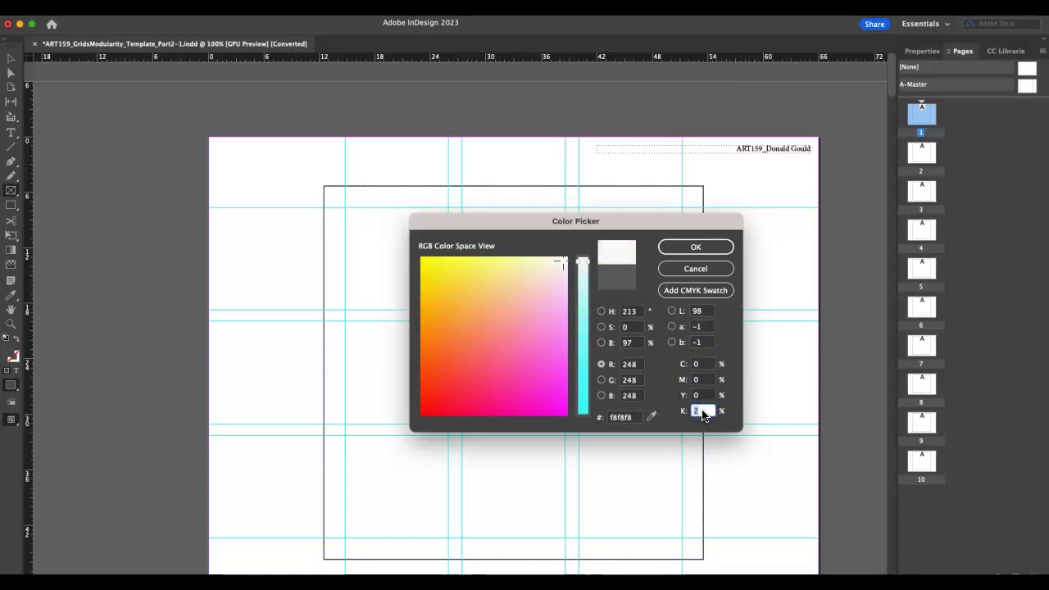
left_click(696, 246)
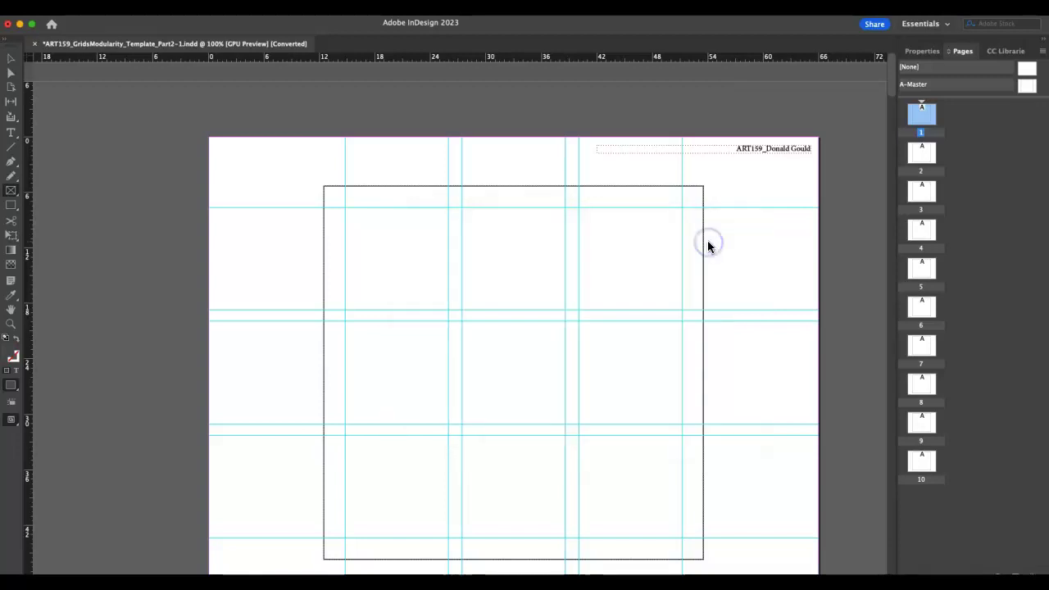
left_click(919, 52)
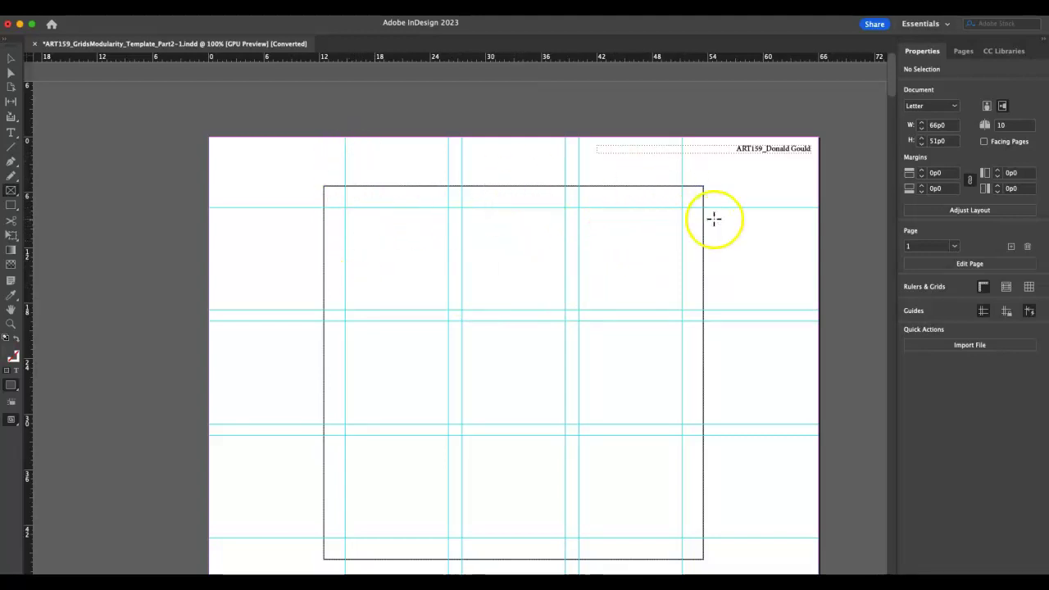
scroll(341, 204, "down", 1)
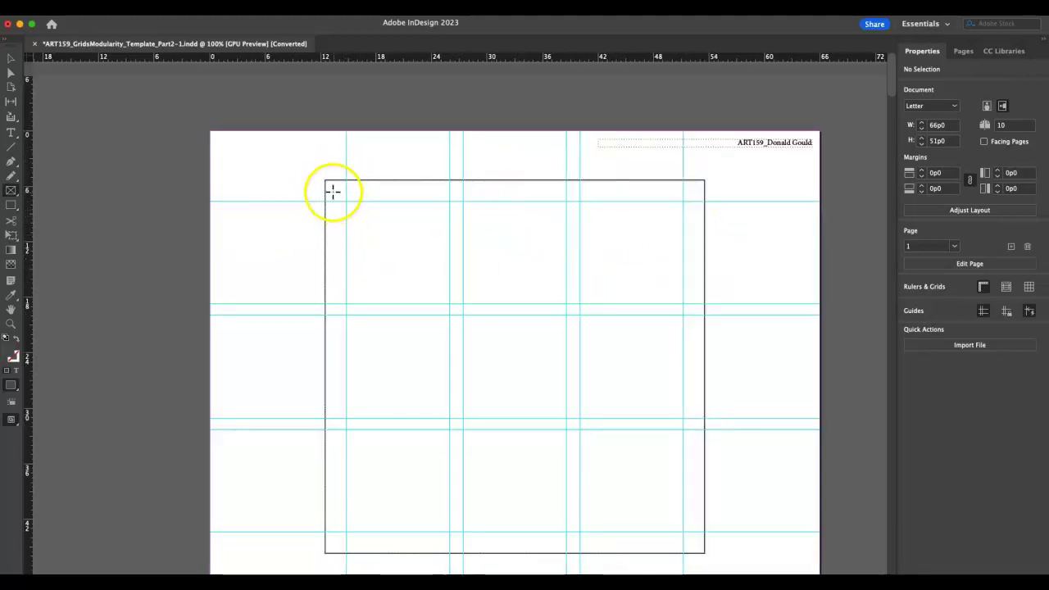
left_click_drag(327, 181, 705, 553)
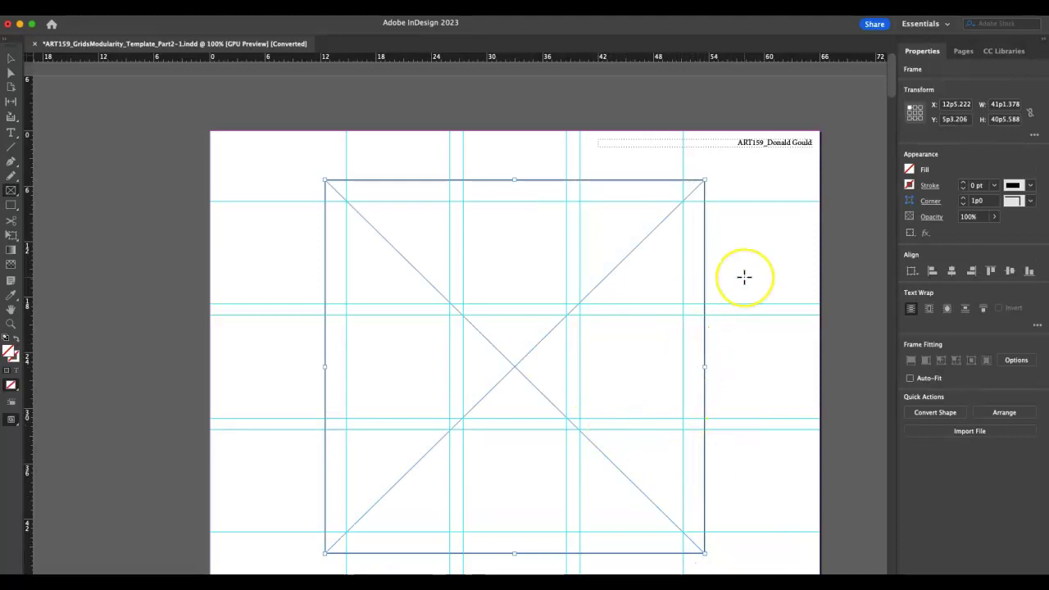
key("super+shift+a")
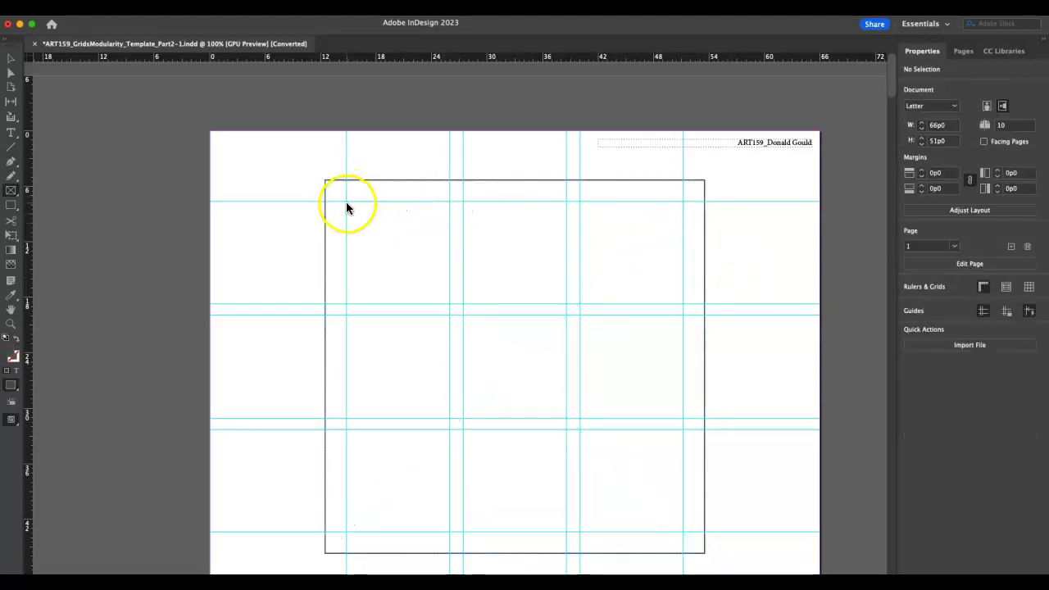
left_click_drag(348, 204, 683, 533)
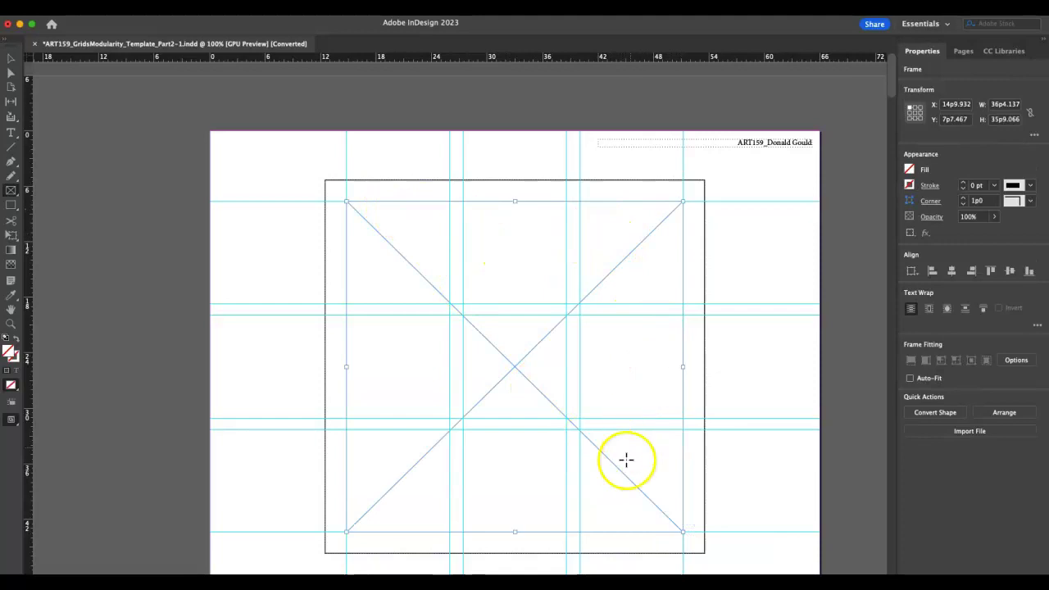
key("super+z")
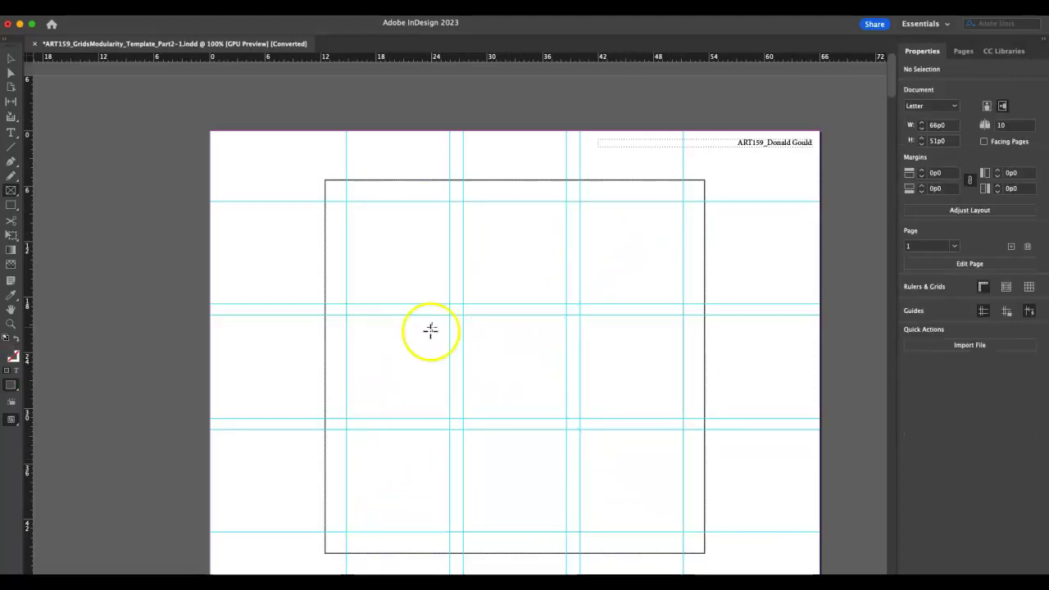
left_click_drag(346, 201, 452, 304)
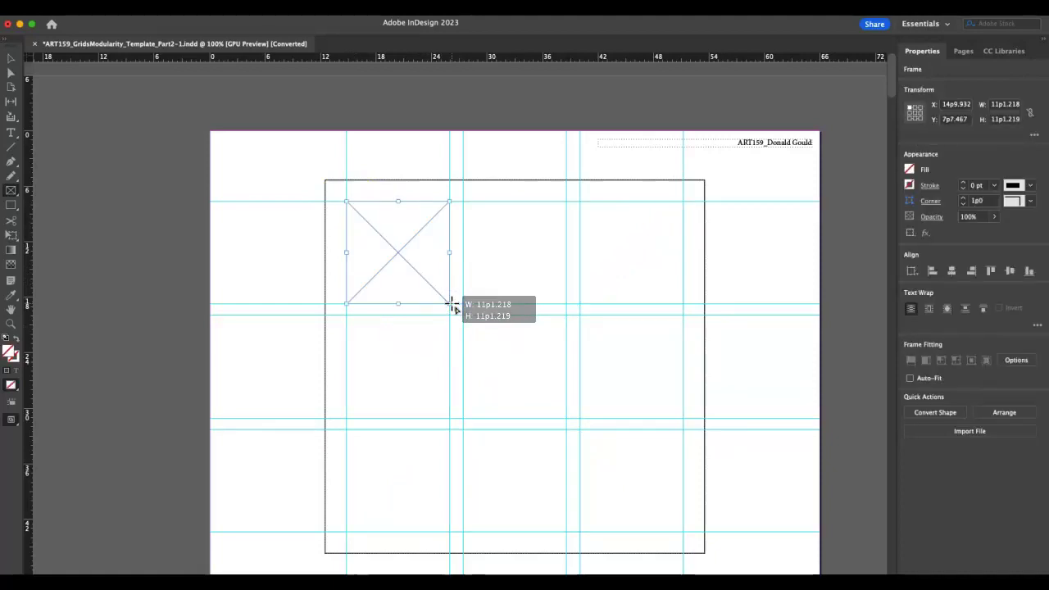
key("super+z")
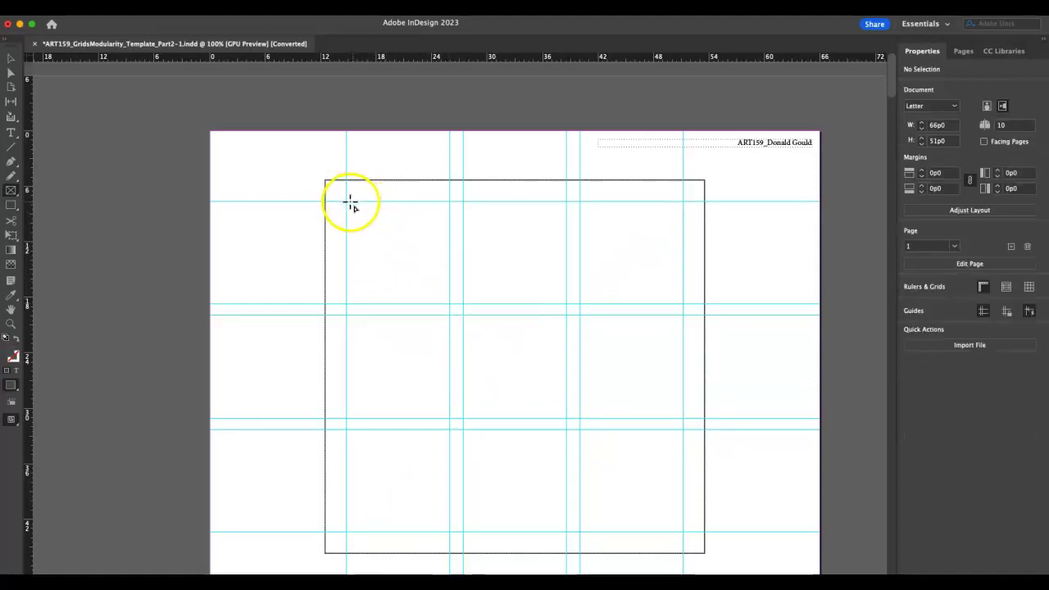
left_click_drag(346, 201, 566, 305)
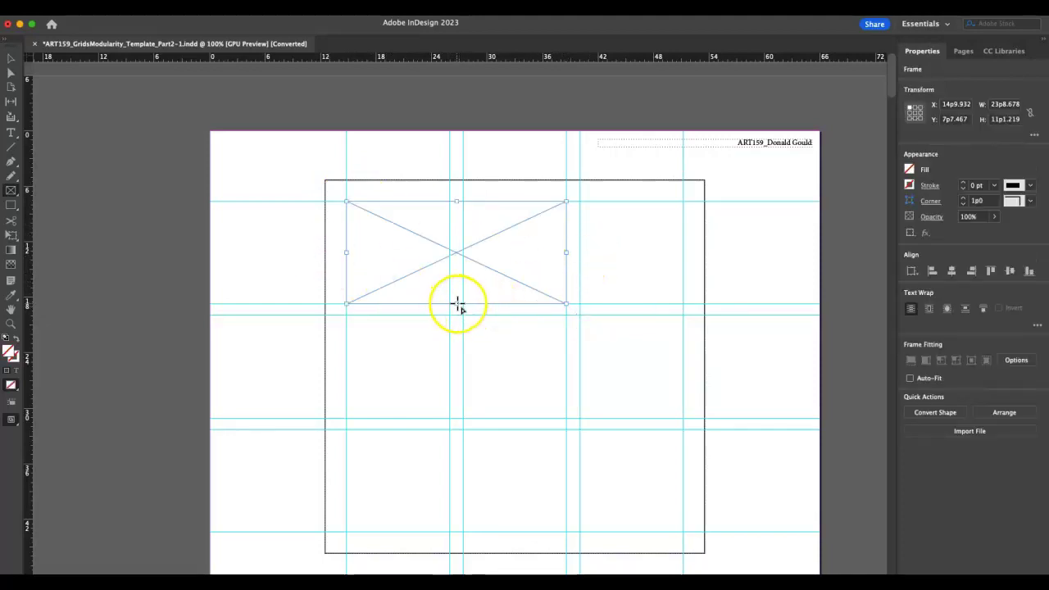
key("BackSpace")
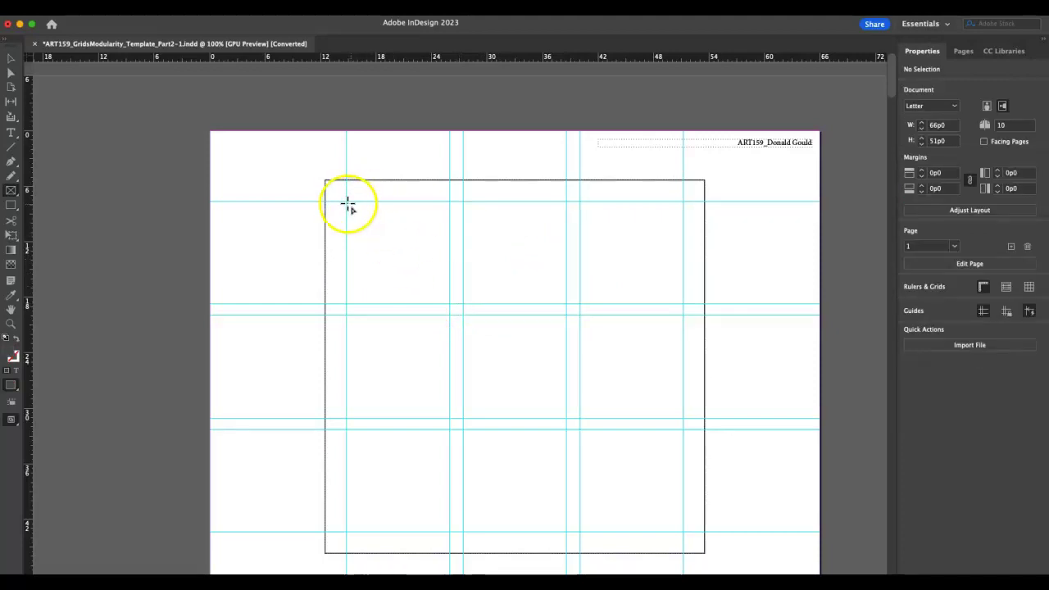
left_click_drag(347, 203, 567, 431)
key("super+z")
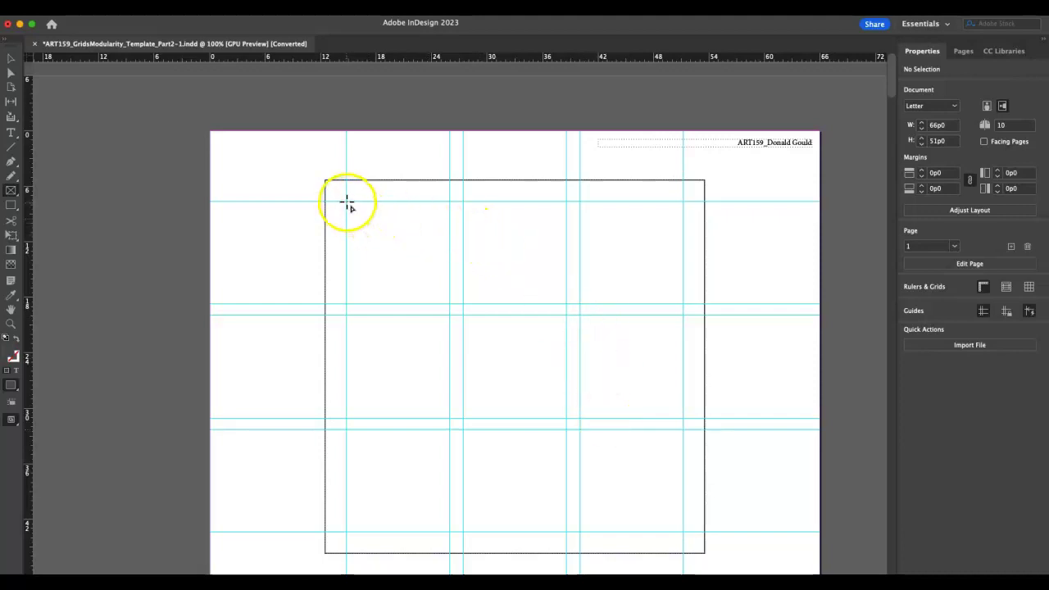
Draw an image frame across the top row's three grid modules and fill it with Grey Image Box
left_click_drag(347, 201, 683, 306)
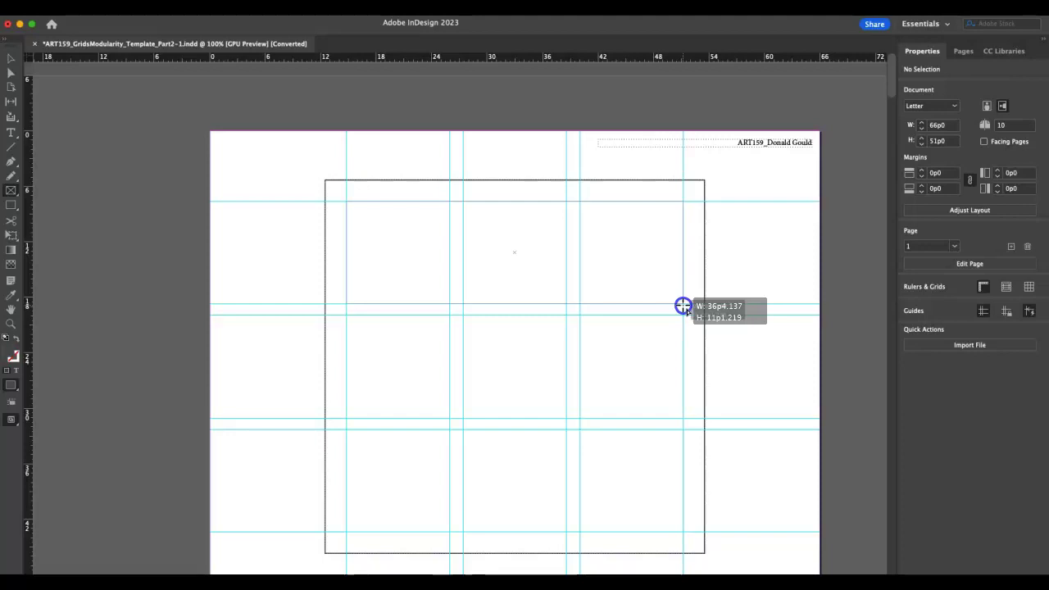
left_click_drag(683, 306, 683, 305)
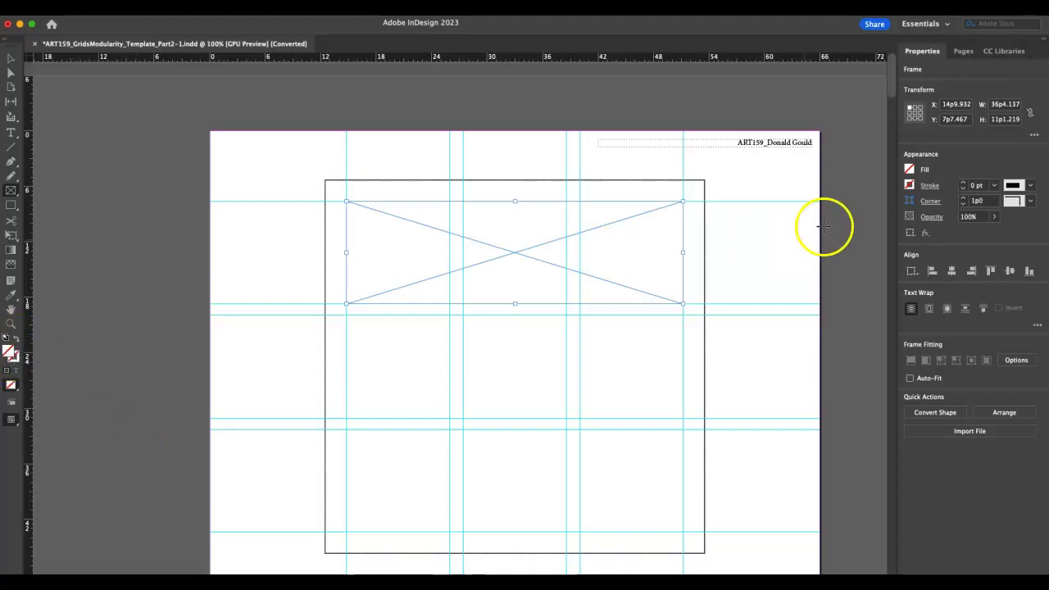
left_click(909, 169)
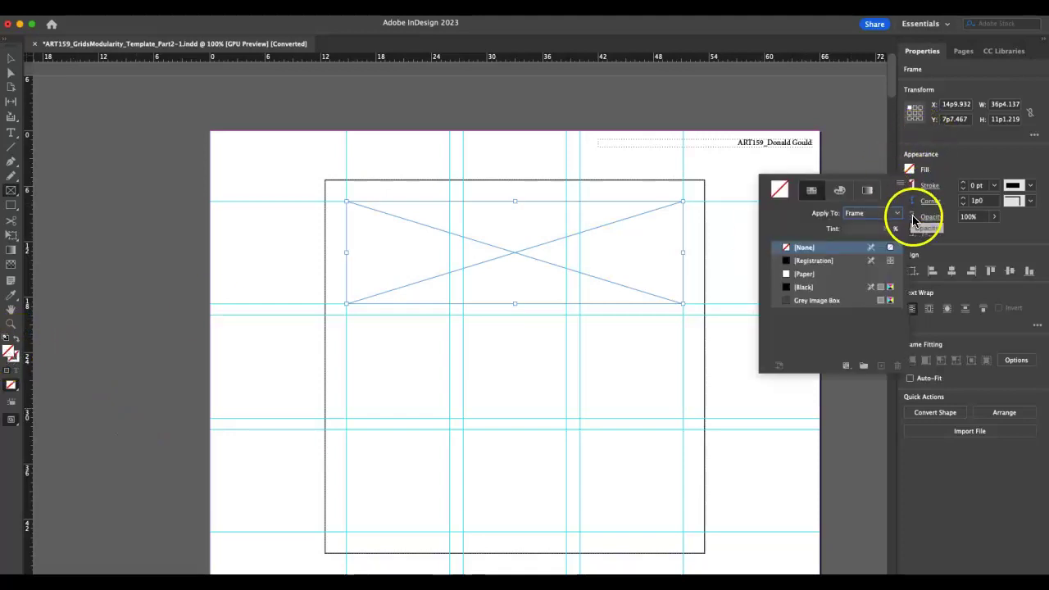
left_click(821, 304)
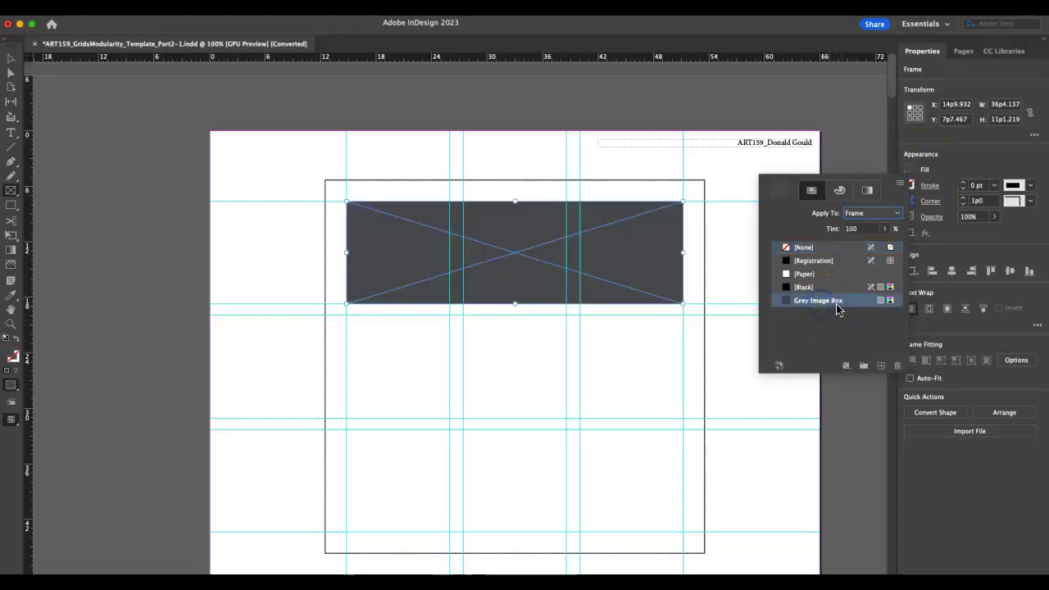
left_click(909, 172)
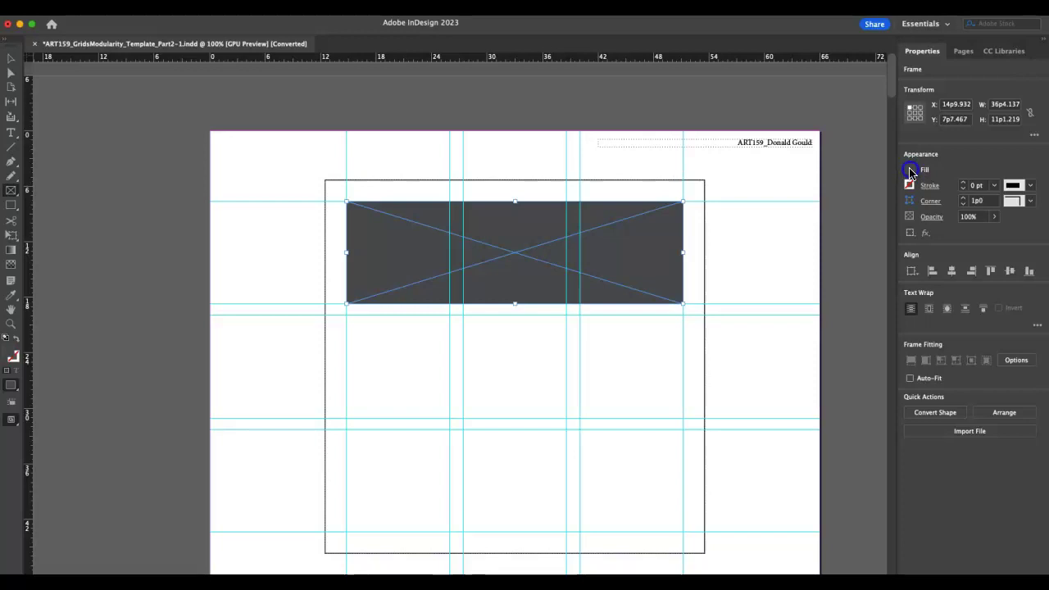
left_click(910, 172)
left_click(843, 295)
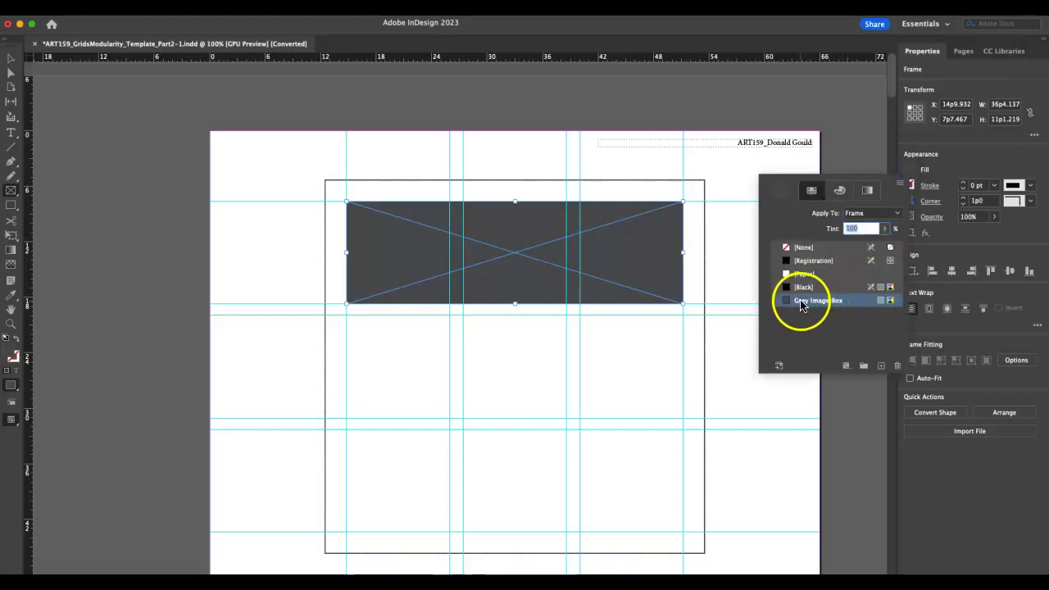
left_click(853, 302)
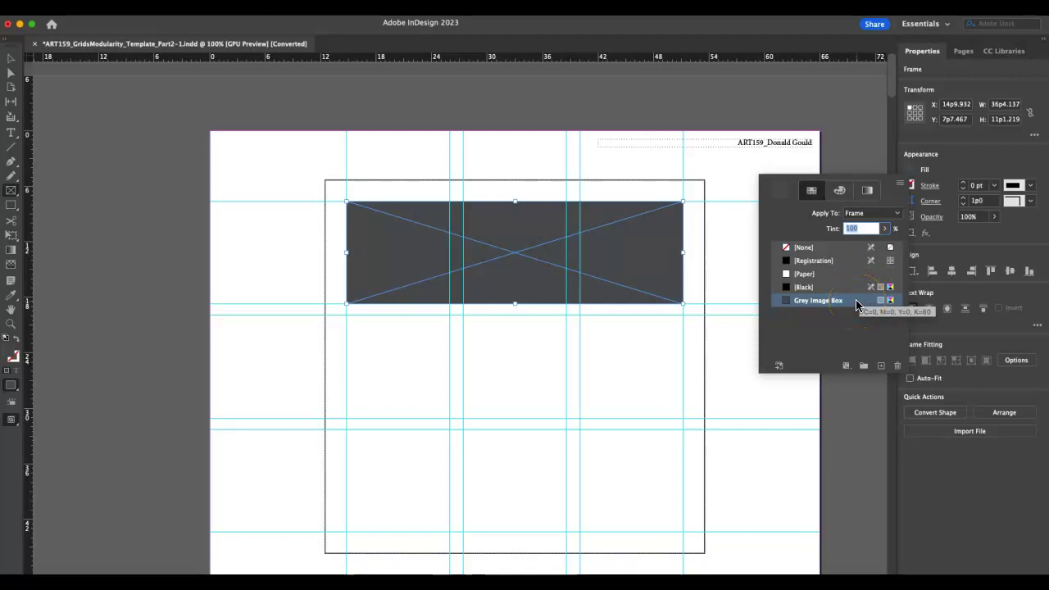
Switch to the Selection tool and deselect the grey image frame
left_click(10, 60)
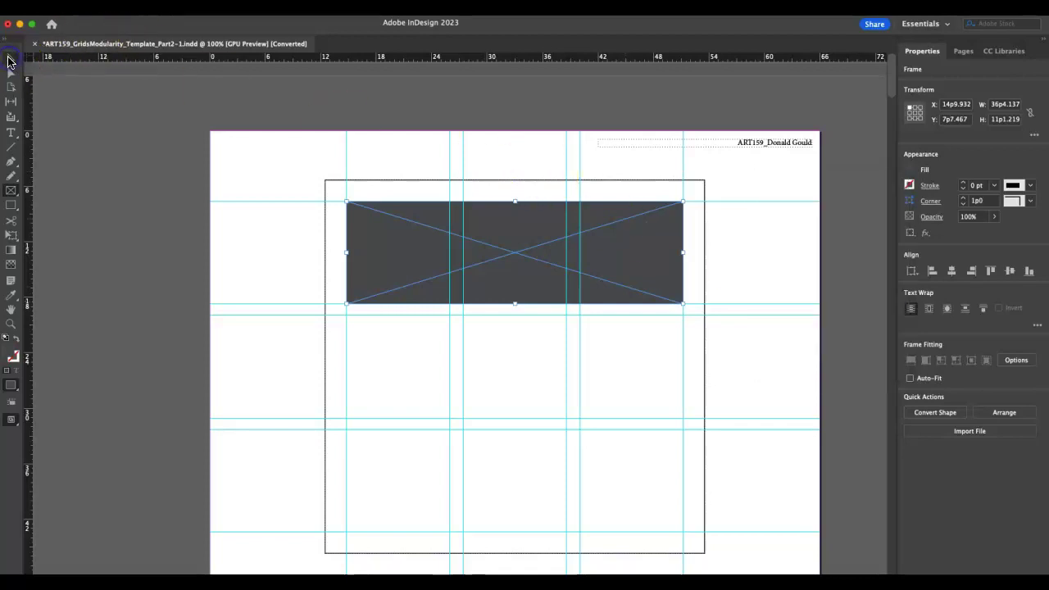
left_click(244, 169)
left_click(321, 302)
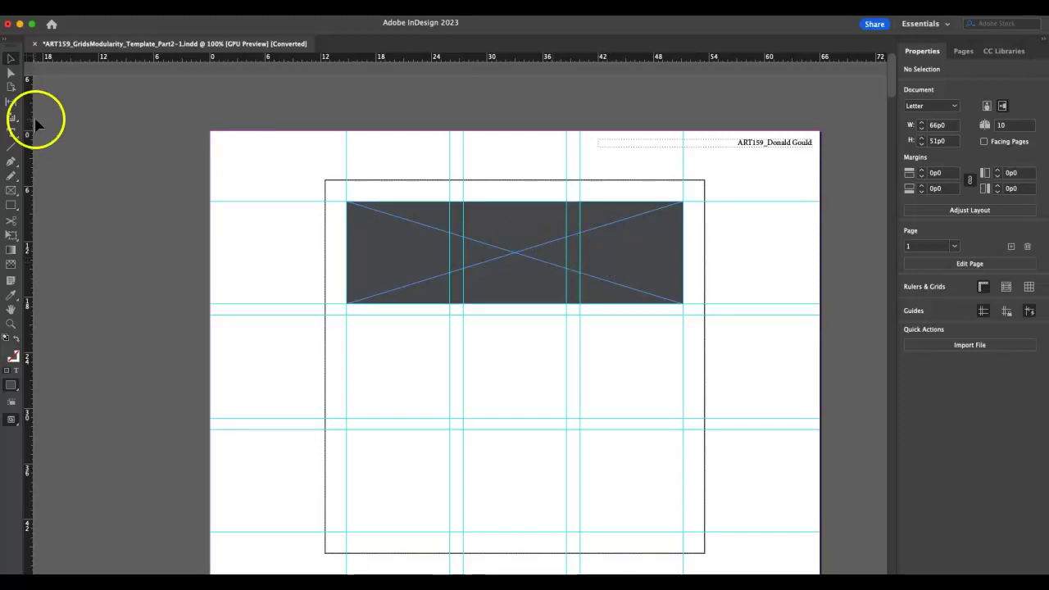
Draw a Type-tool text frame under the image box across the left two columns, placing the cursor inside
left_click(11, 135)
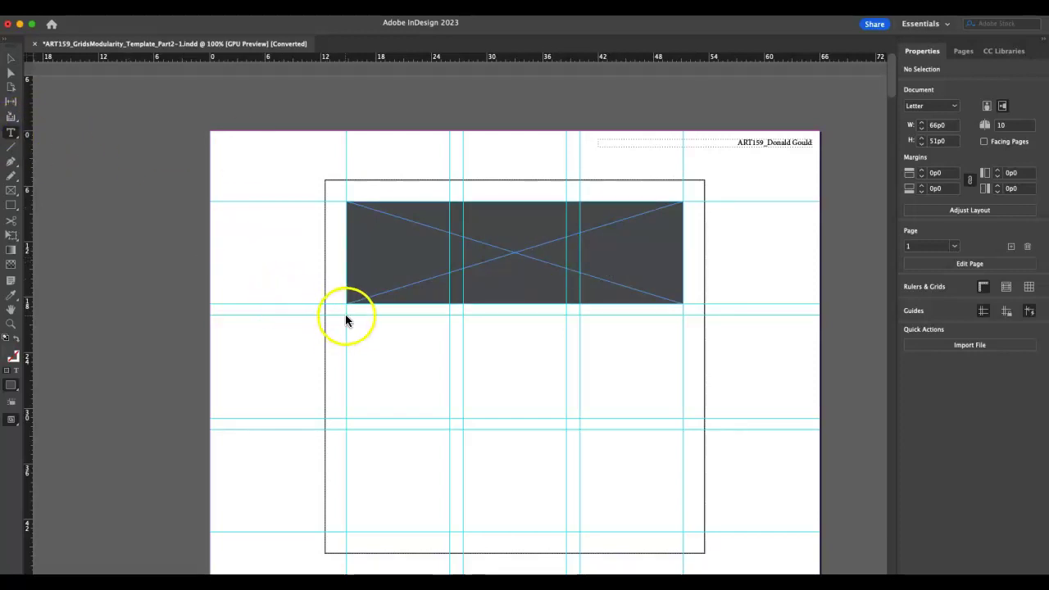
left_click_drag(346, 316, 566, 534)
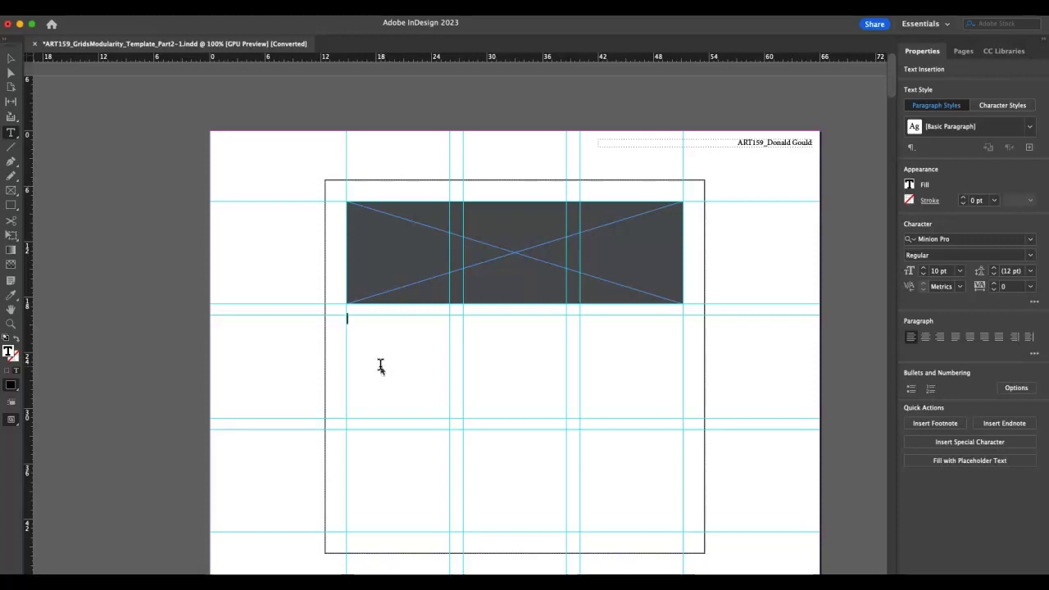
left_click(381, 367)
Use the context menu's Fill with Placeholder Text on the frame below the grey image box
right_click(357, 331)
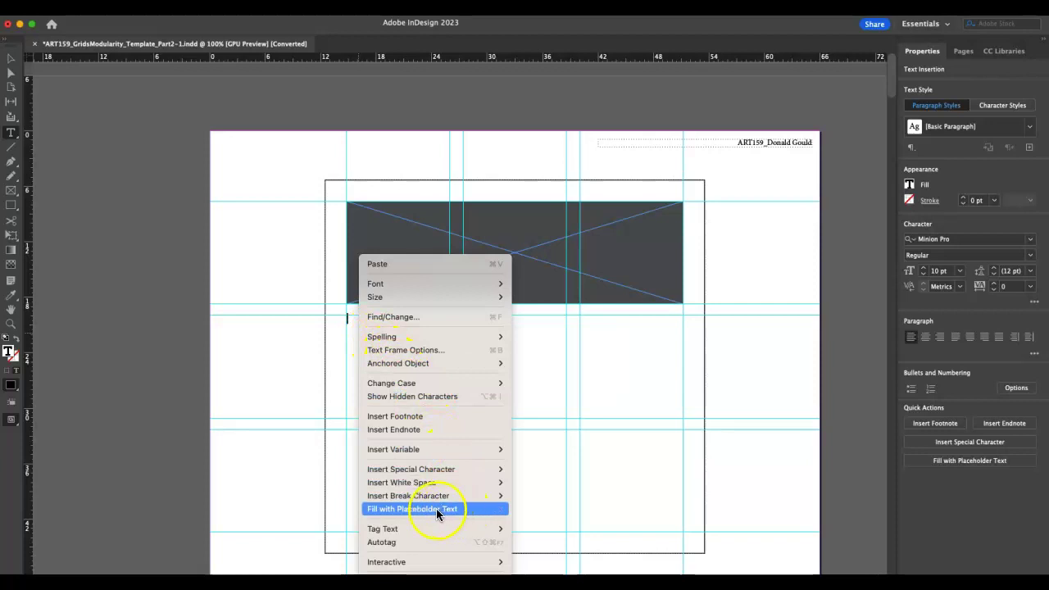
left_click(460, 508)
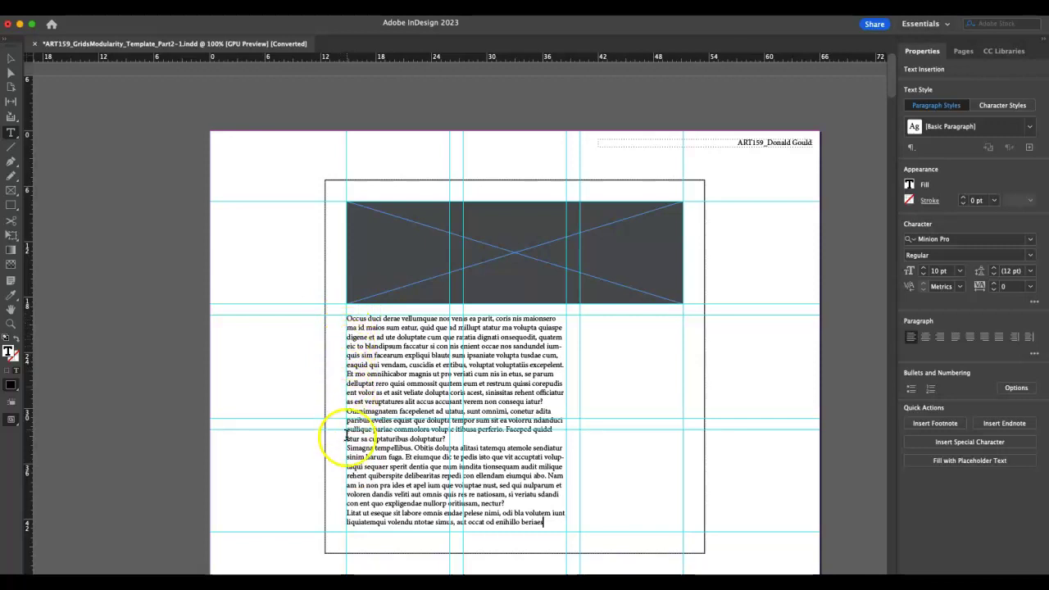
left_click(357, 542)
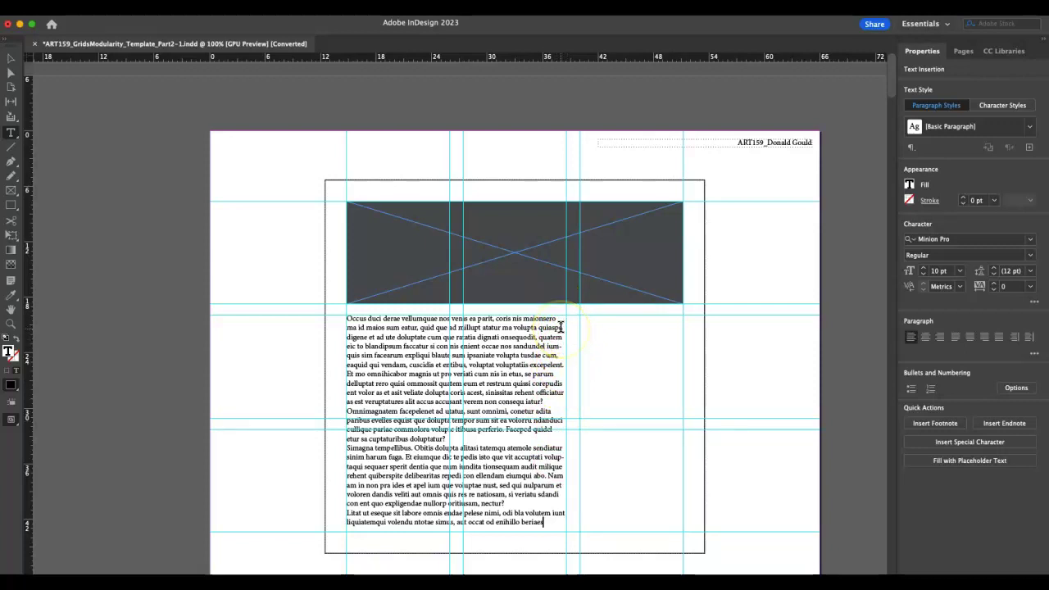
Select the placeholder text frame under the grey image box and justify it, last line aligned left
left_click(551, 389)
left_click(11, 58)
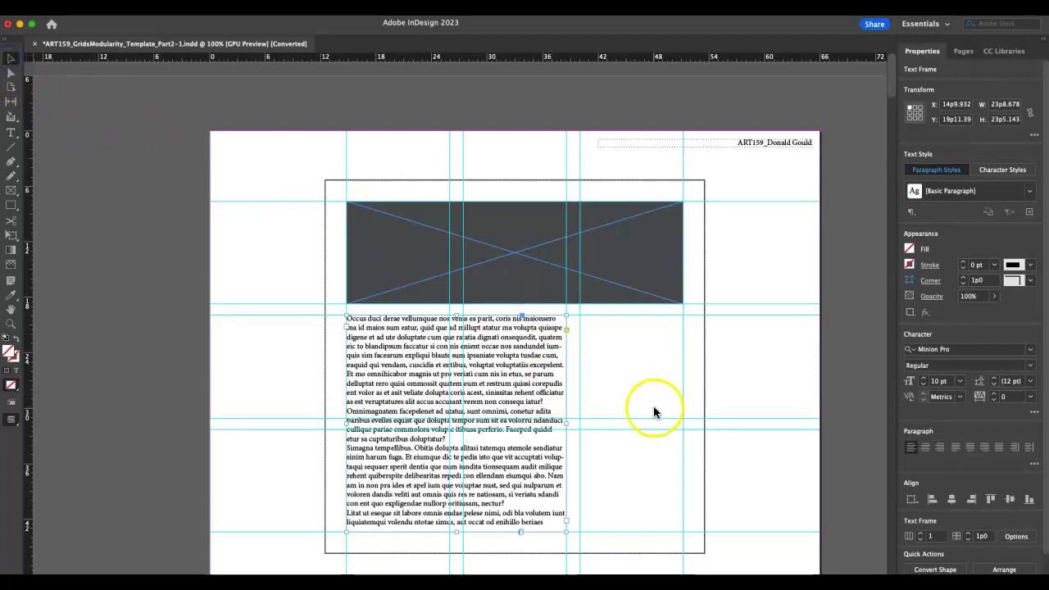
left_click(33, 78)
left_click(396, 369)
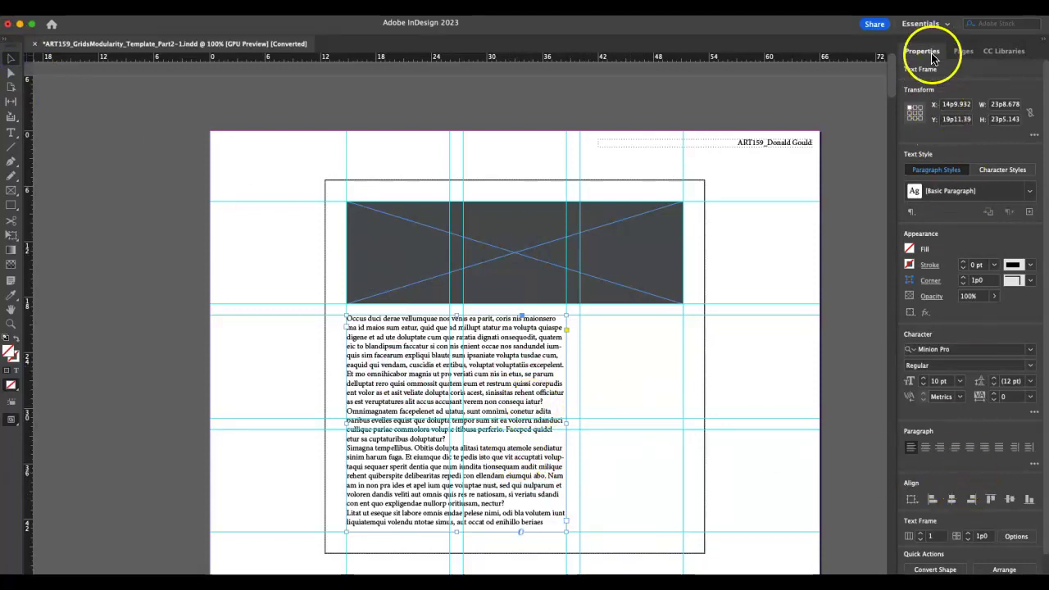
scroll(937, 451, "down", 1)
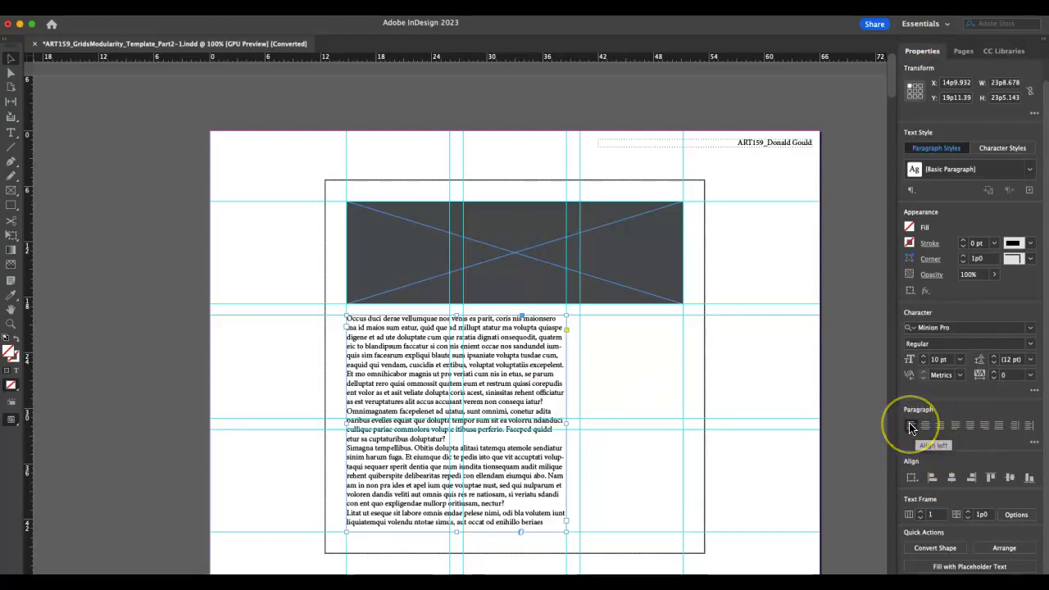
left_click(950, 430)
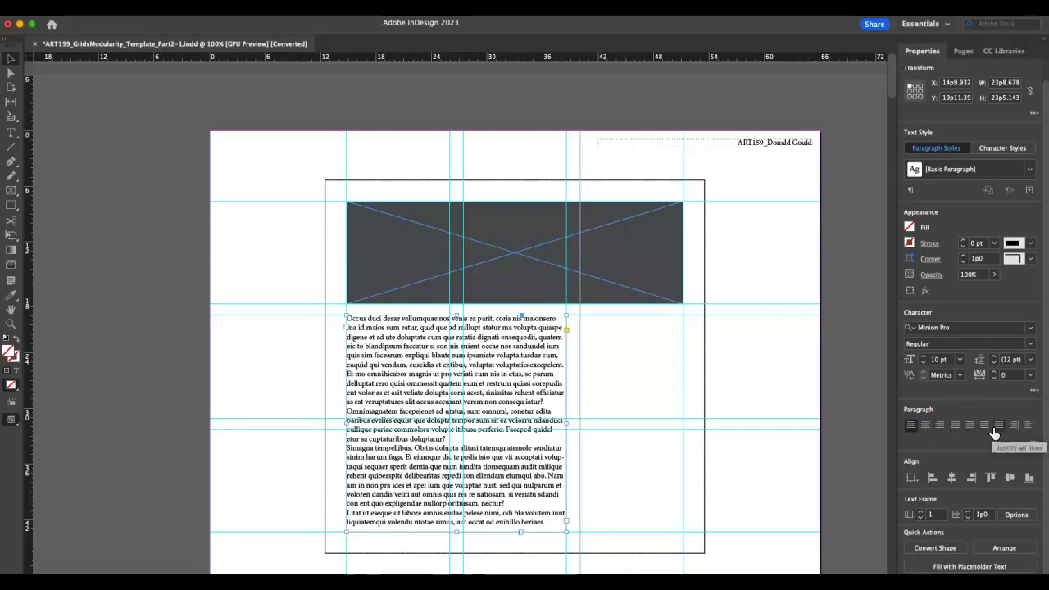
left_click(969, 431)
left_click(956, 428)
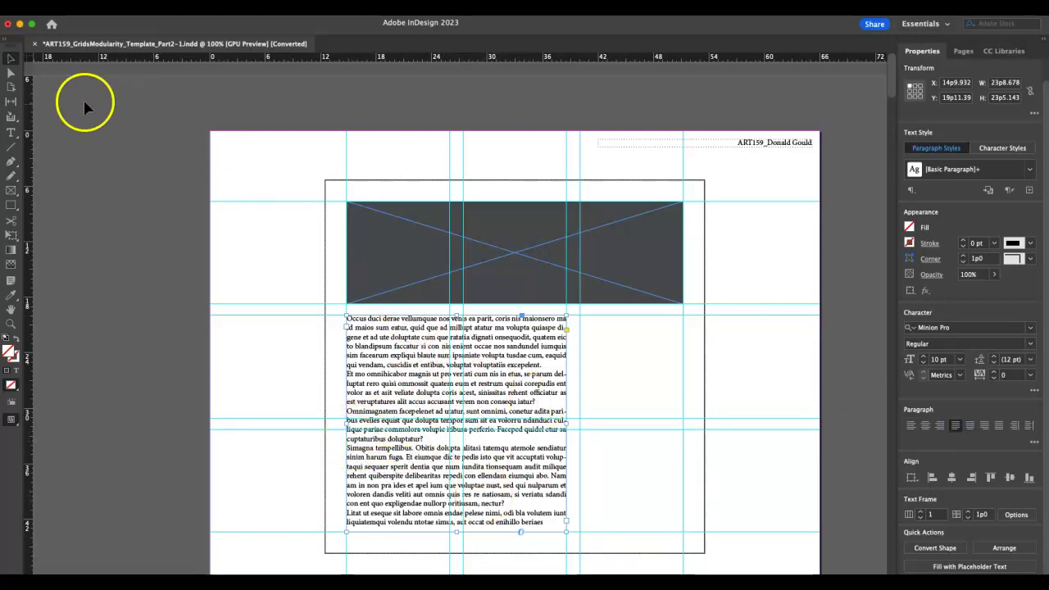
left_click(10, 60)
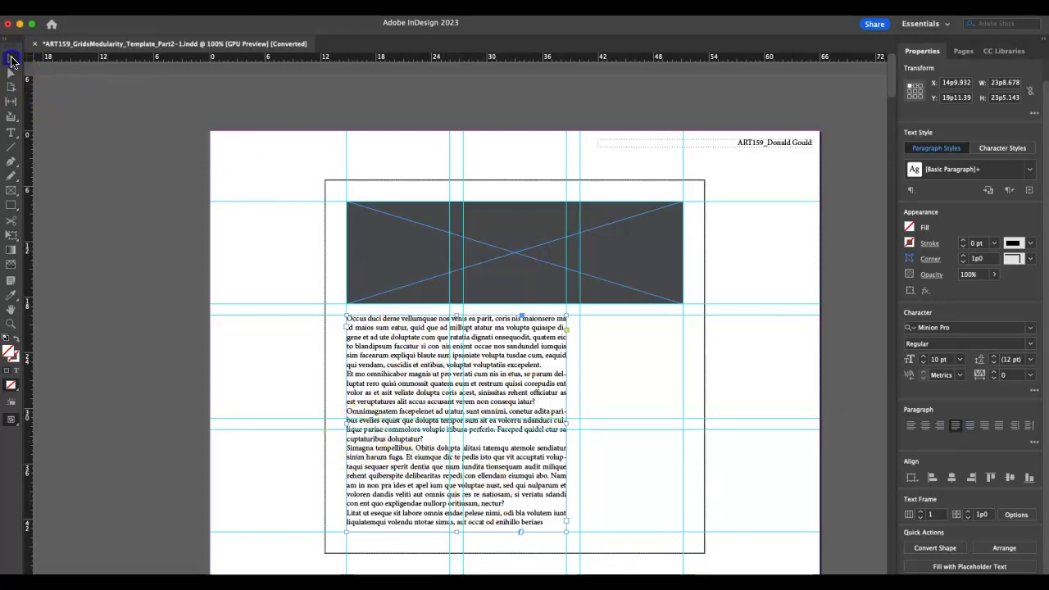
left_click(159, 112)
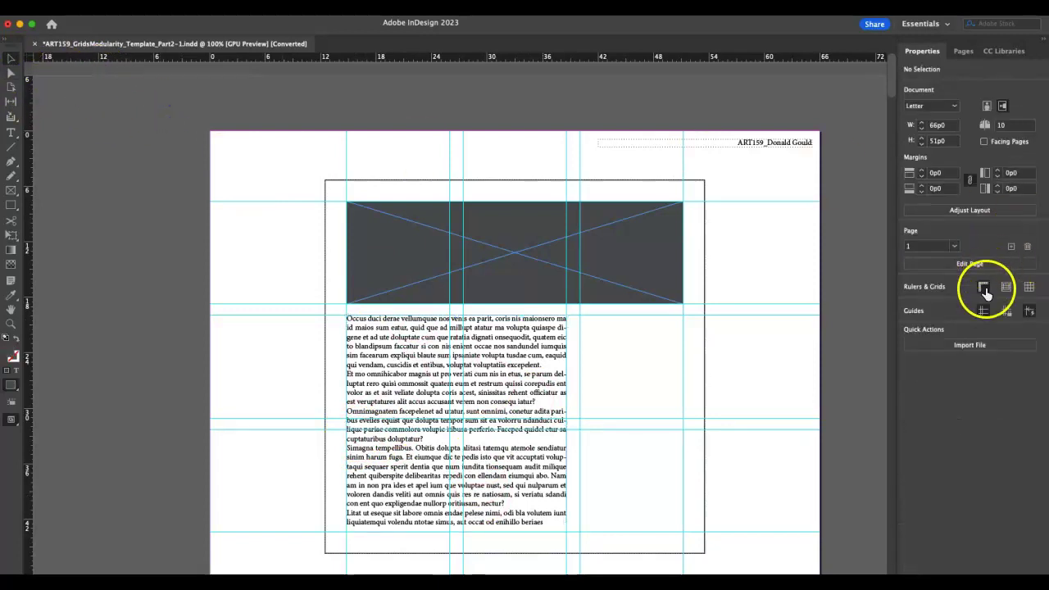
scroll(407, 398, "right", 2)
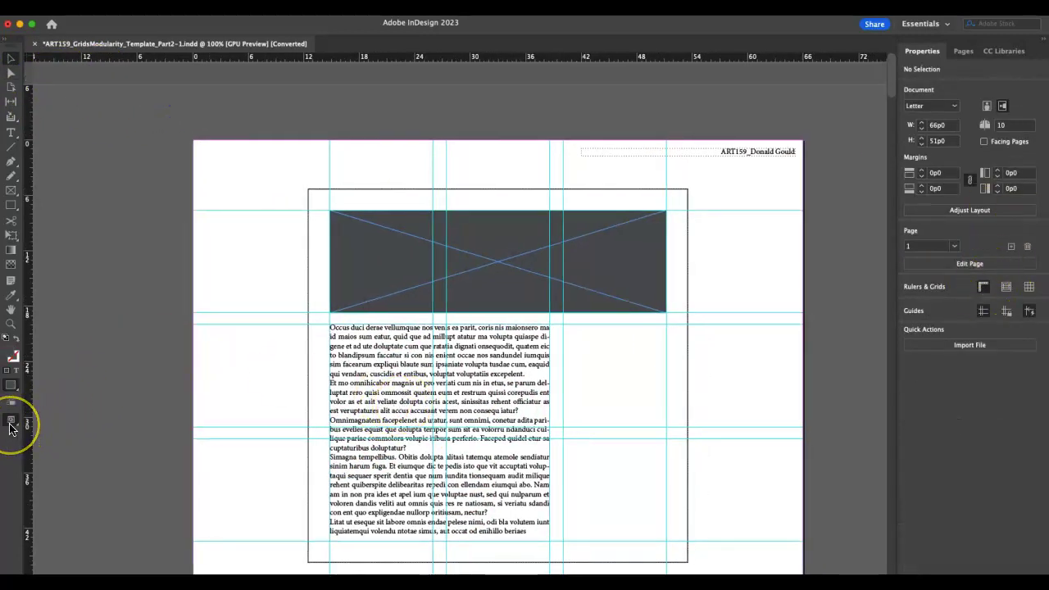
left_click(10, 421)
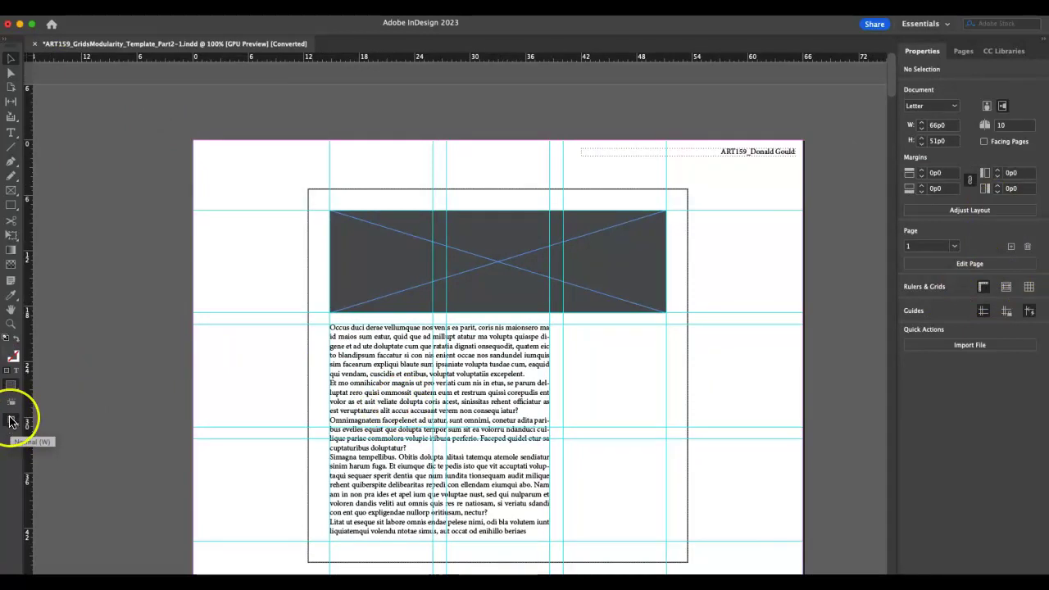
left_click(10, 422)
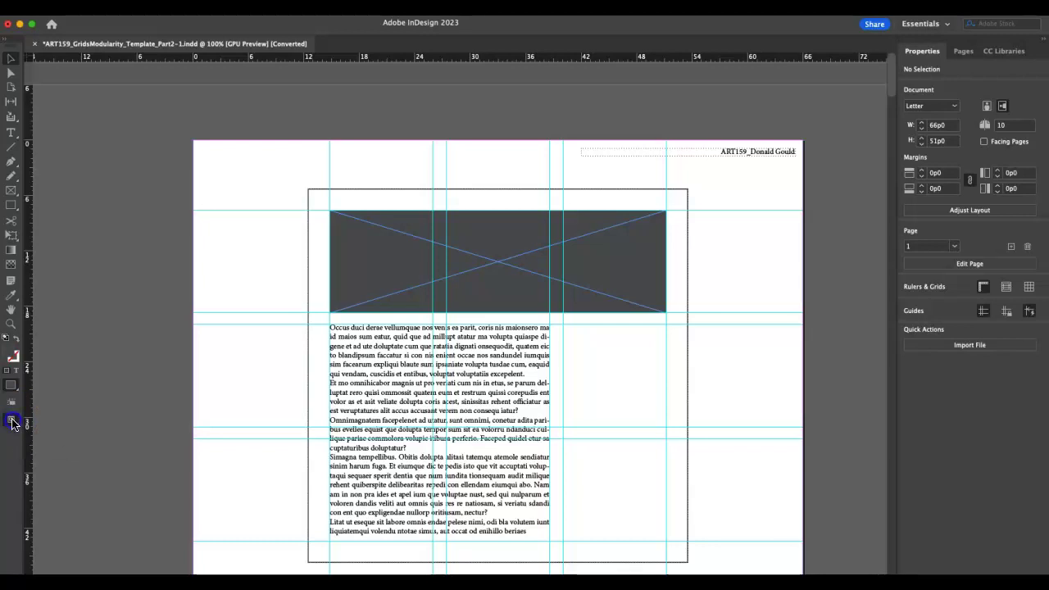
left_click(11, 422)
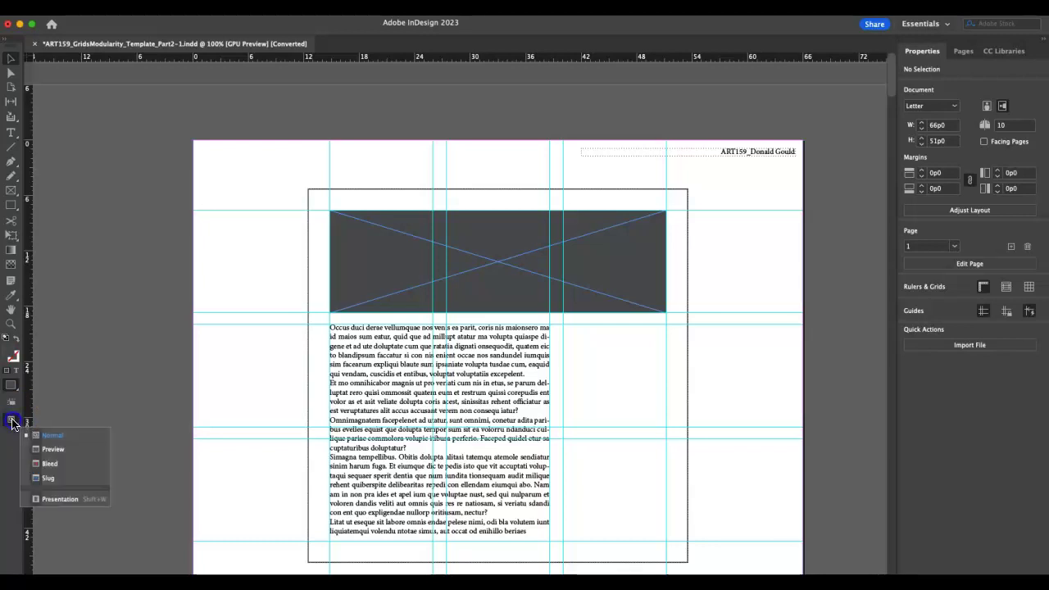
left_click(51, 450)
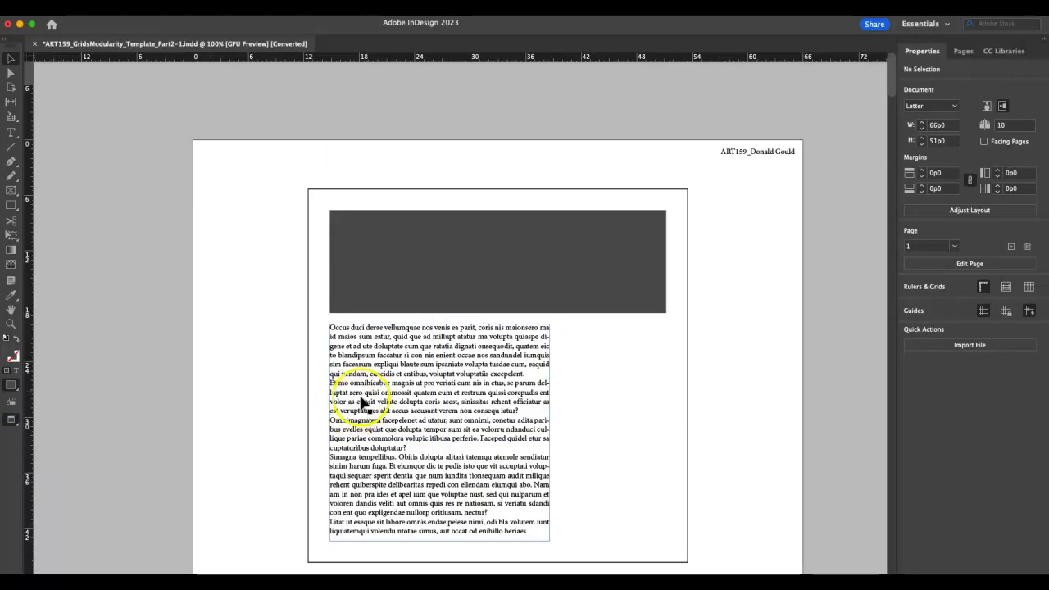
scroll(365, 400, "down", 1)
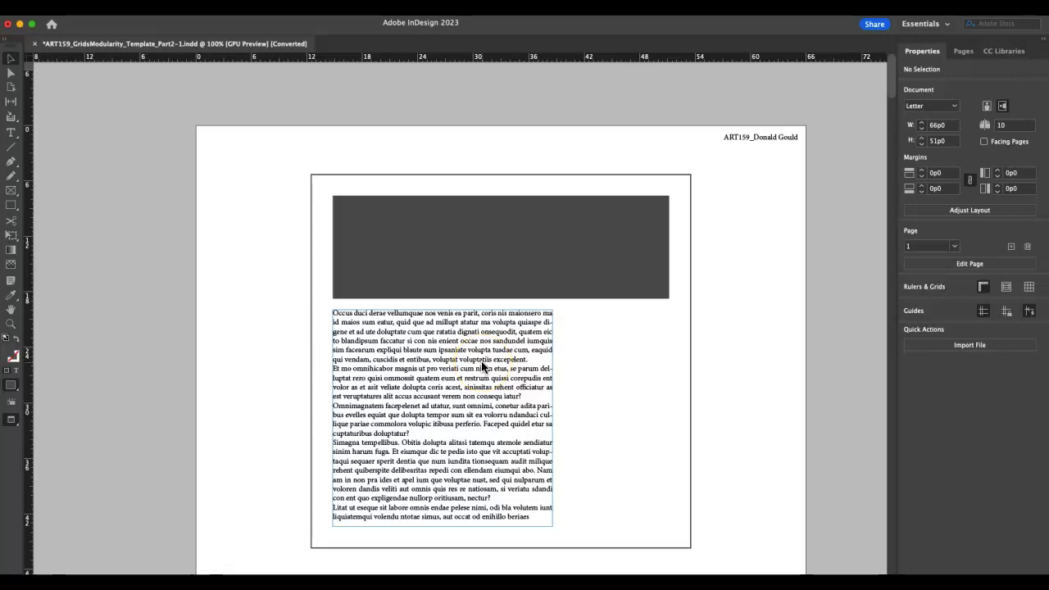
left_click(12, 422)
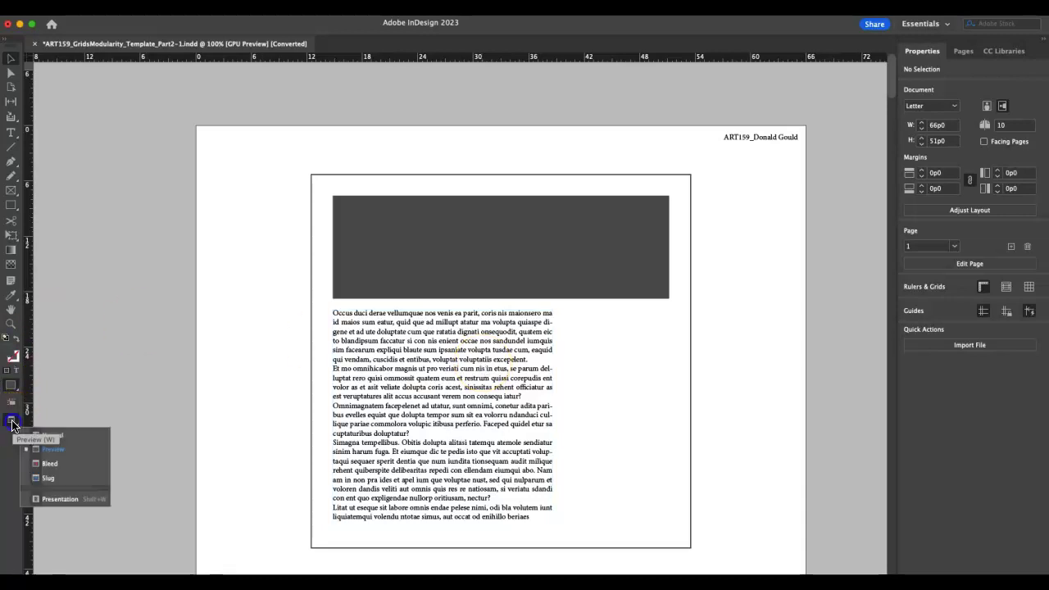
left_click(45, 435)
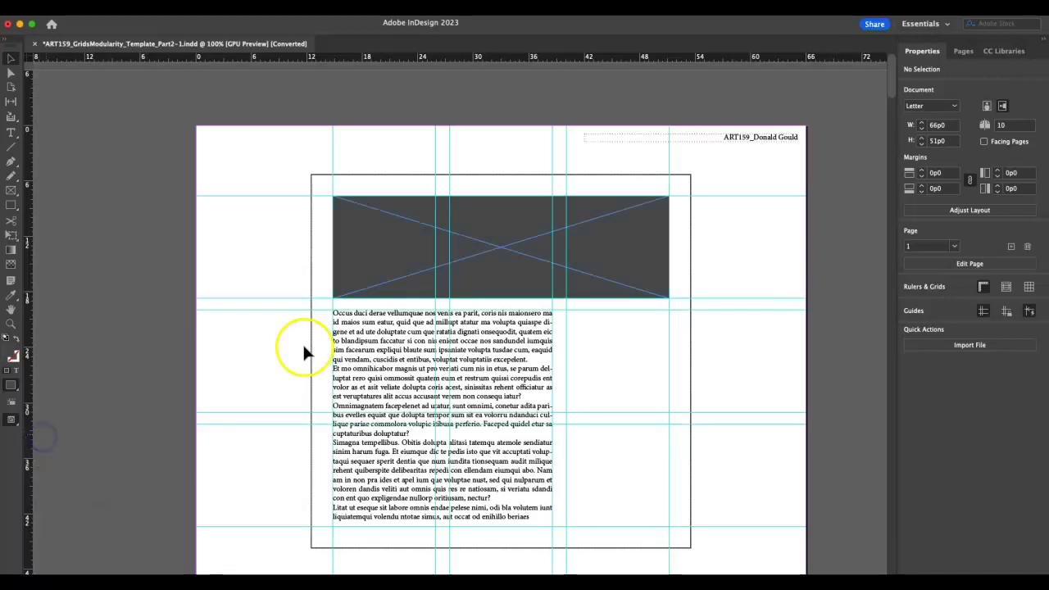
scroll(509, 361, "down", 10)
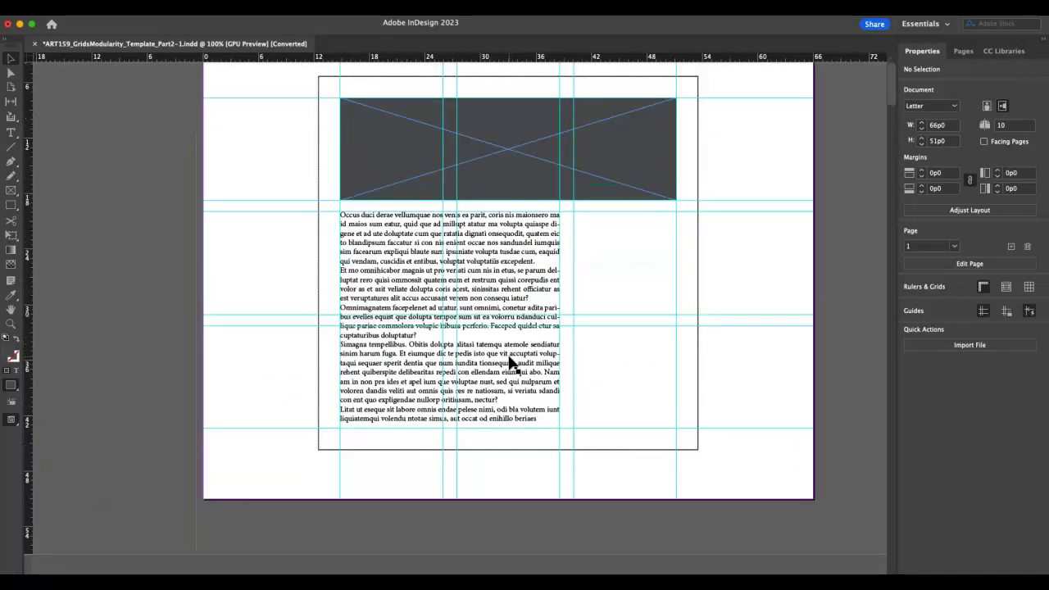
Draw a tall rectangle frame down the left column filled with the Grey Image Box swatch
scroll(509, 364, "down", 10)
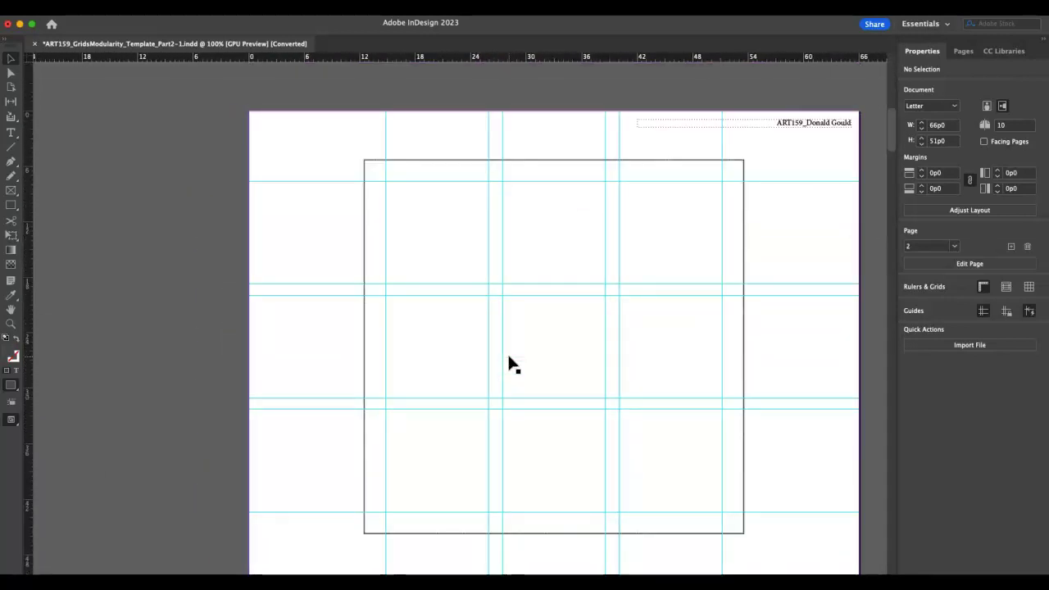
left_click(11, 190)
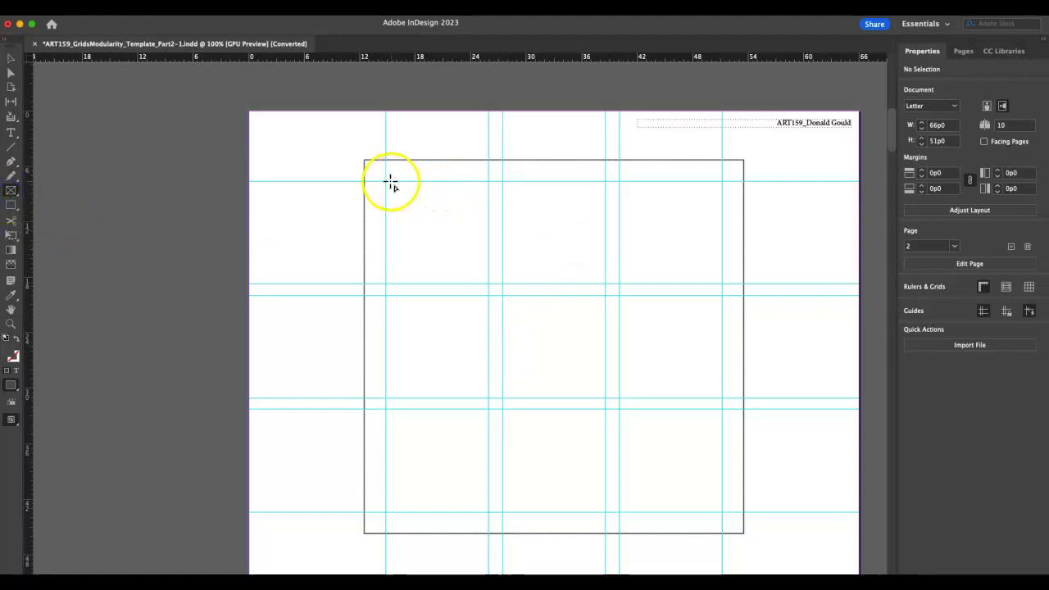
left_click_drag(387, 182, 488, 510)
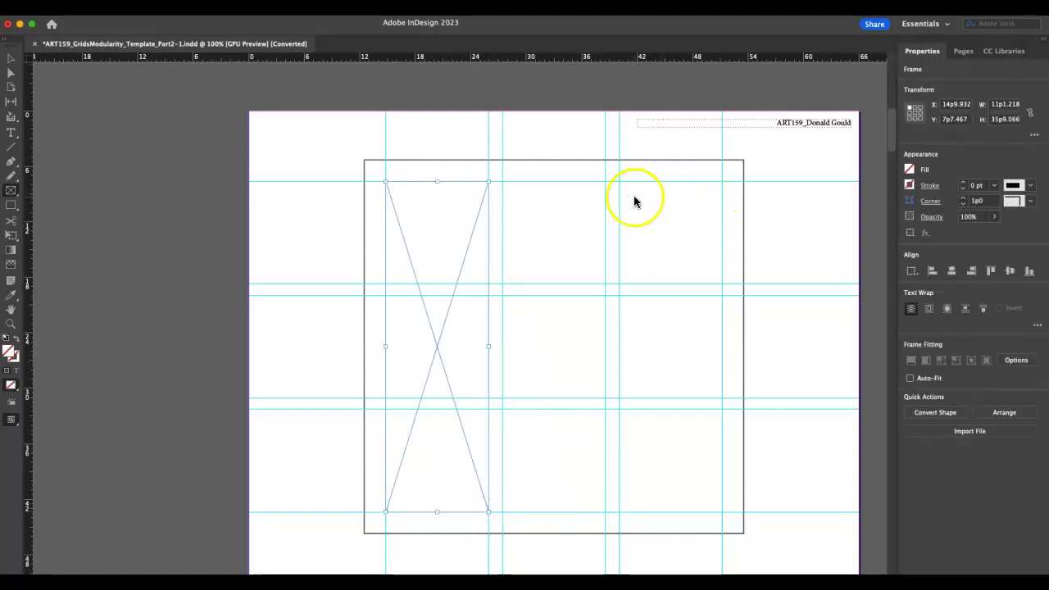
left_click(909, 169)
left_click(815, 300)
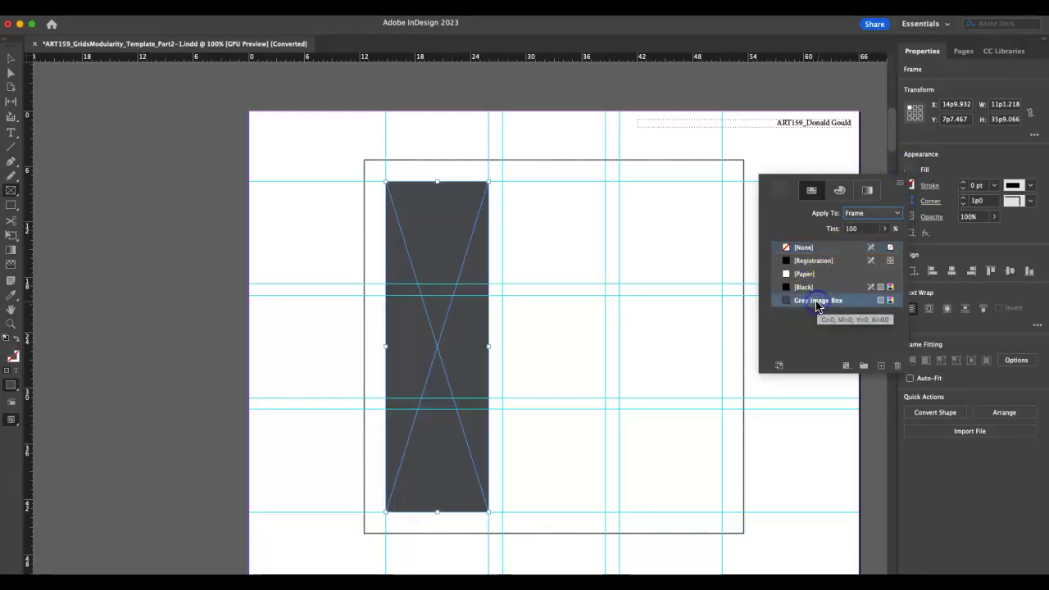
left_click(621, 187)
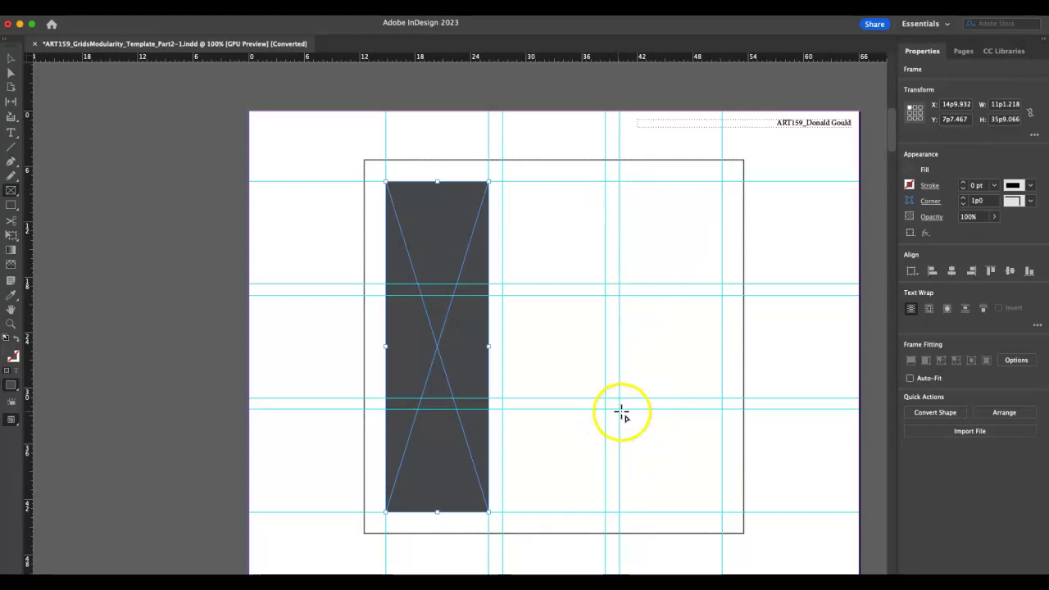
Draw a square frame in the bottom-right cell filled with the Grey Image Box swatch
left_click_drag(620, 409, 722, 512)
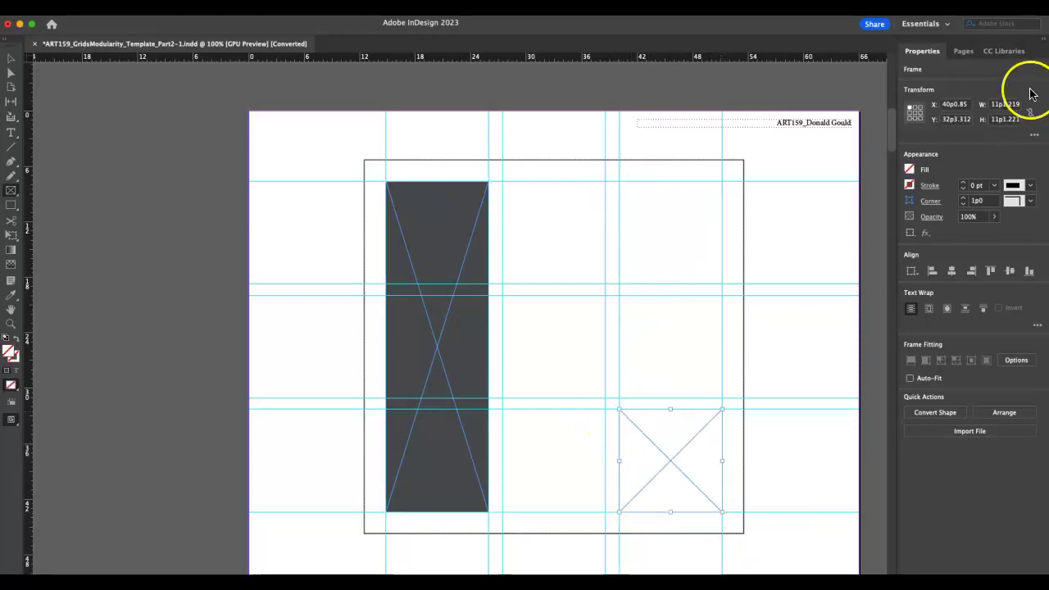
left_click(909, 169)
left_click(812, 300)
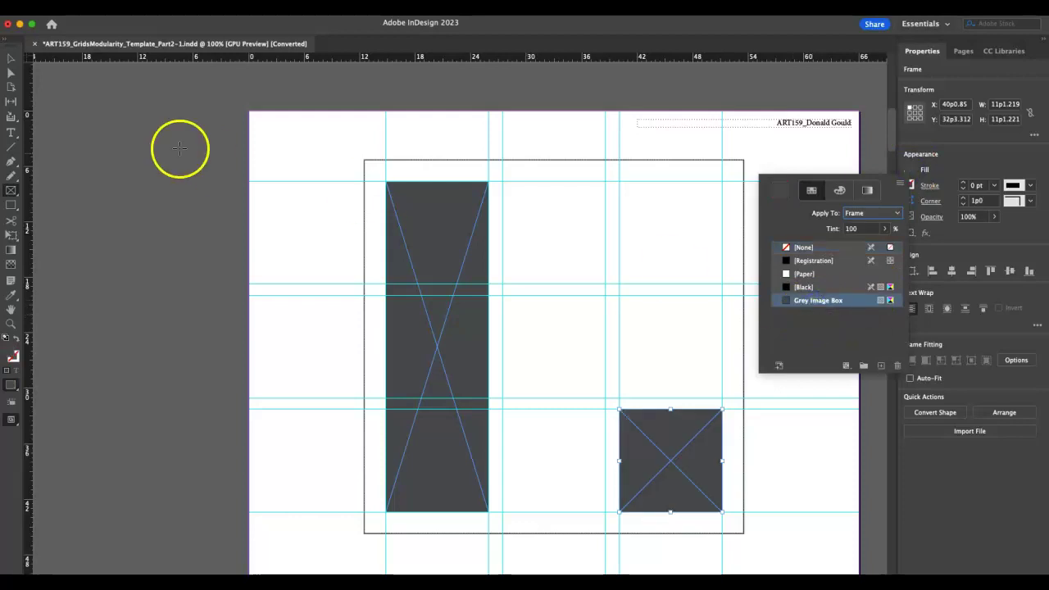
left_click(9, 60)
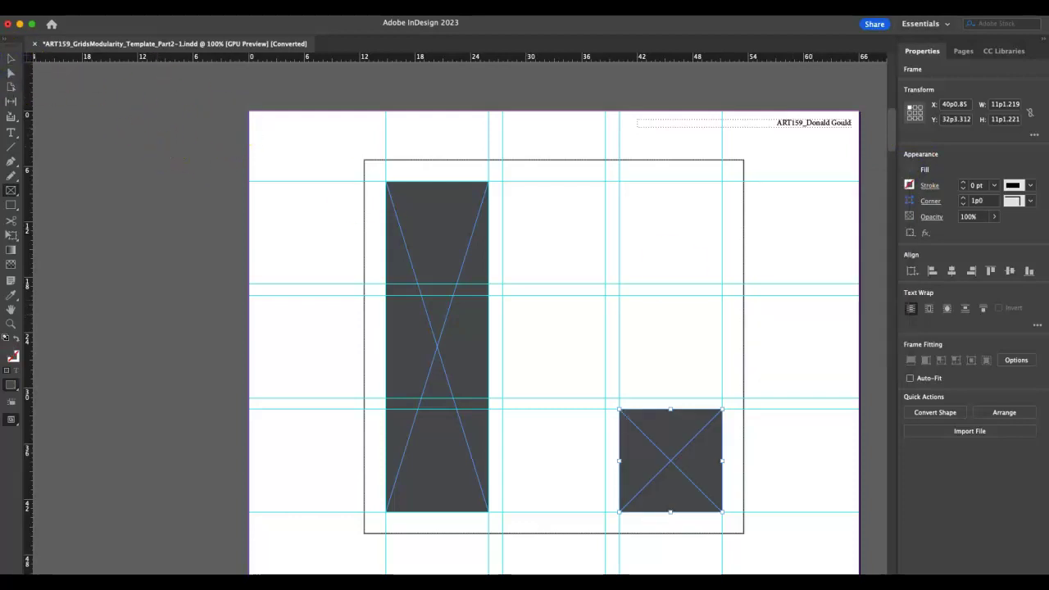
left_click(11, 134)
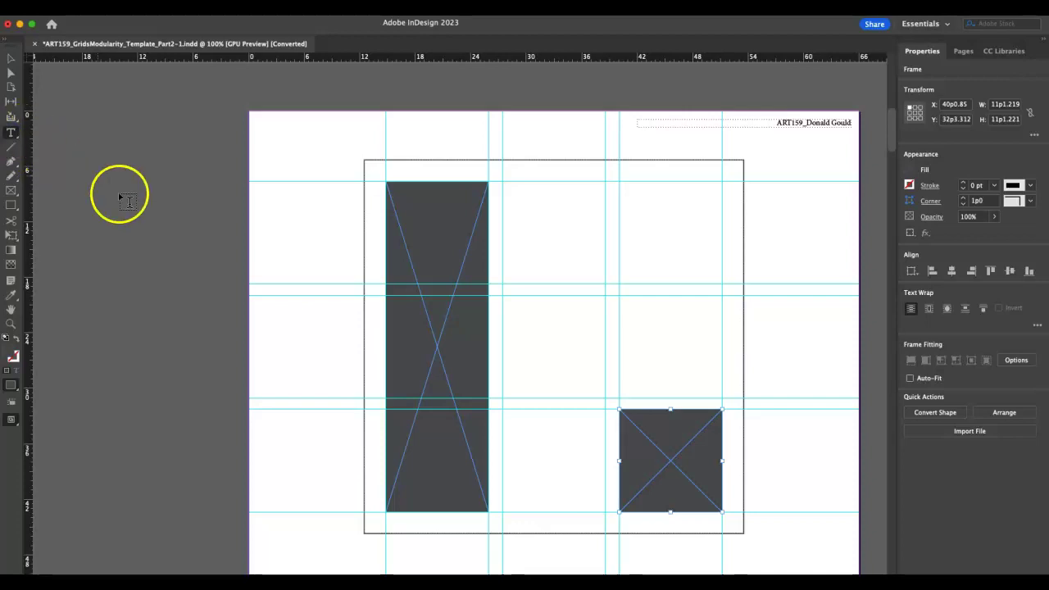
Draw a tall text frame in the middle column and fill it with placeholder text
left_click(10, 133)
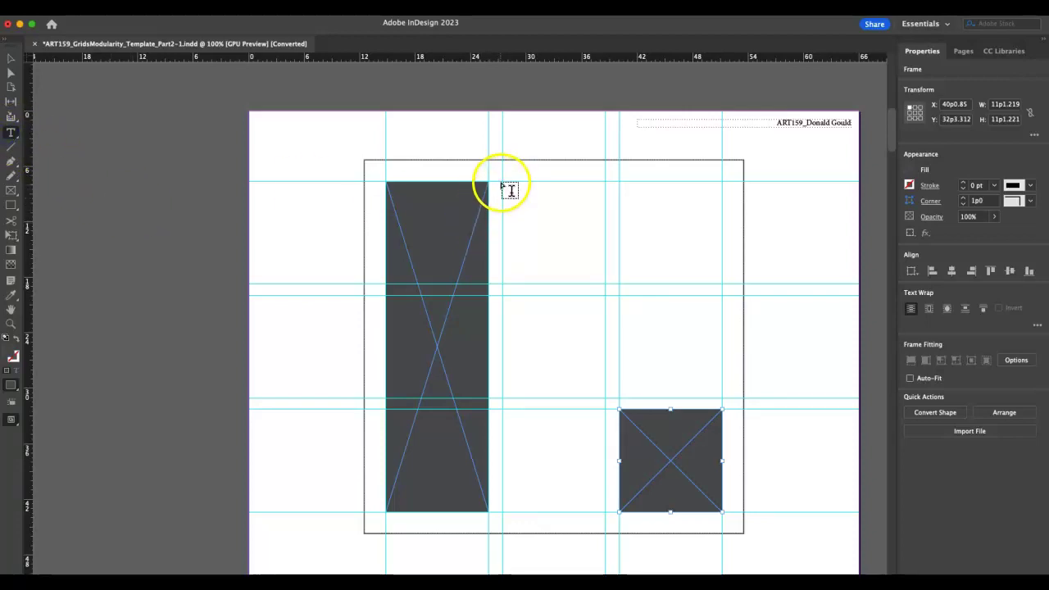
left_click_drag(503, 182, 604, 511)
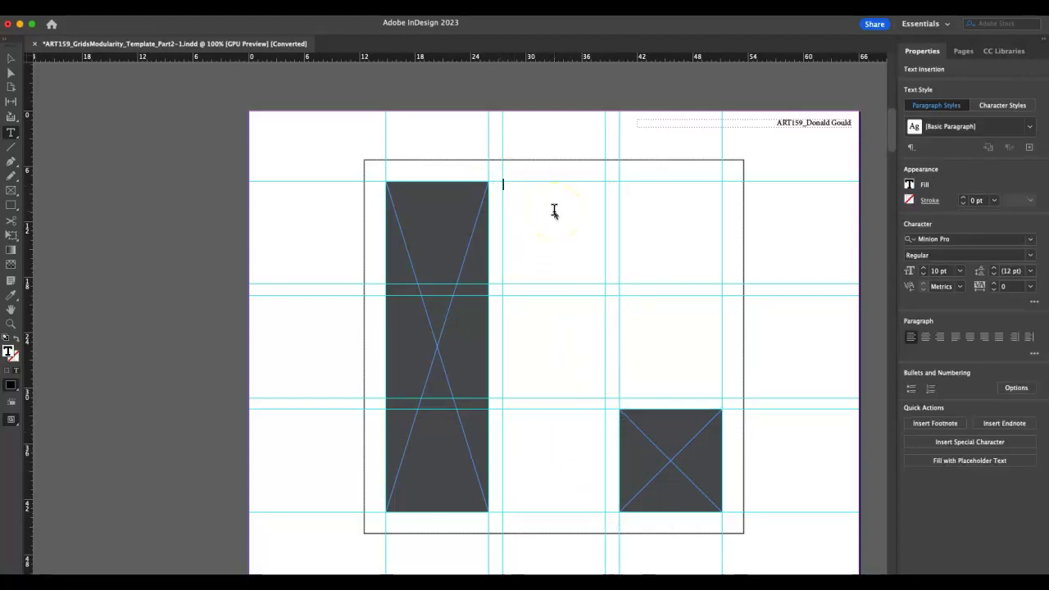
right_click(554, 213)
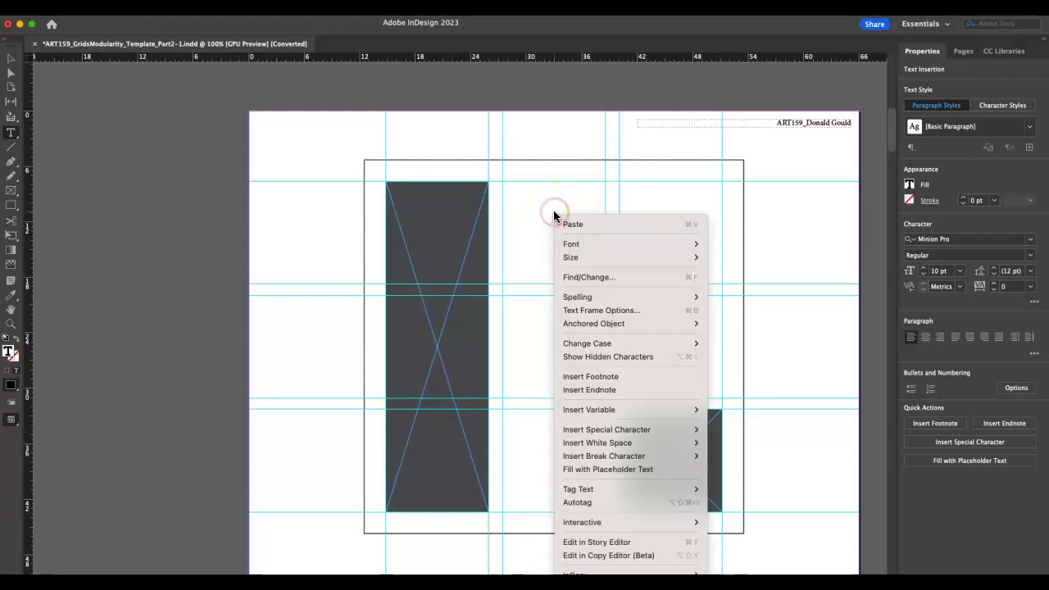
left_click(599, 470)
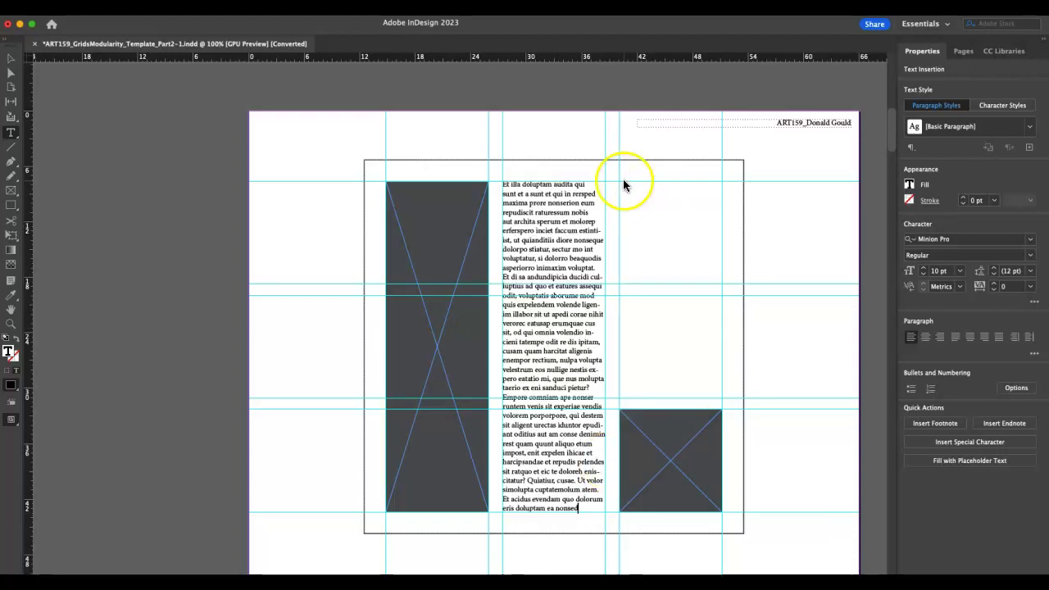
Draw a text frame in the top-right cell and fill it with placeholder text
left_click_drag(621, 184, 724, 286)
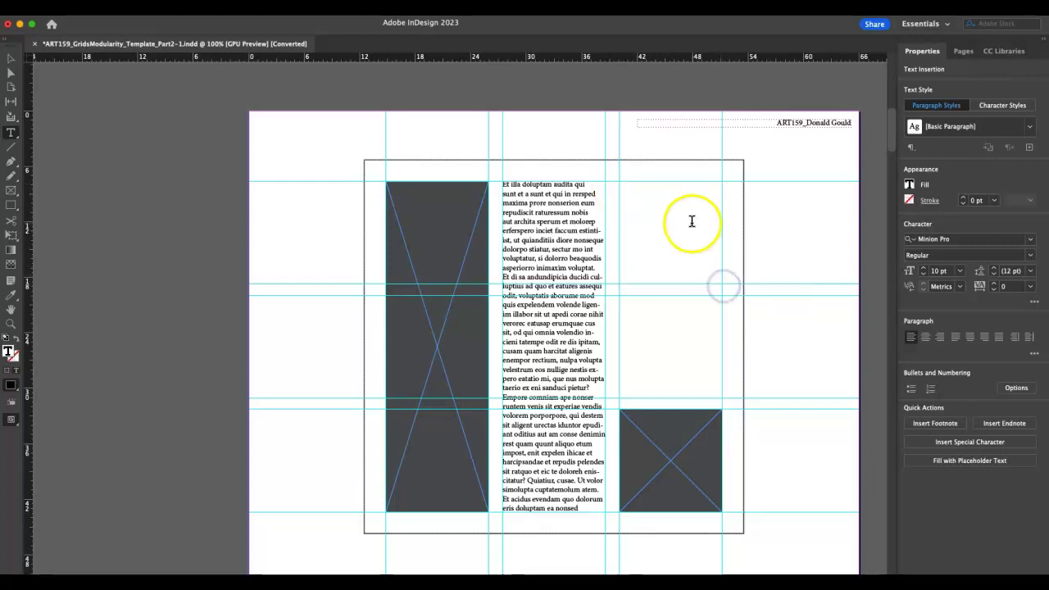
right_click(691, 222)
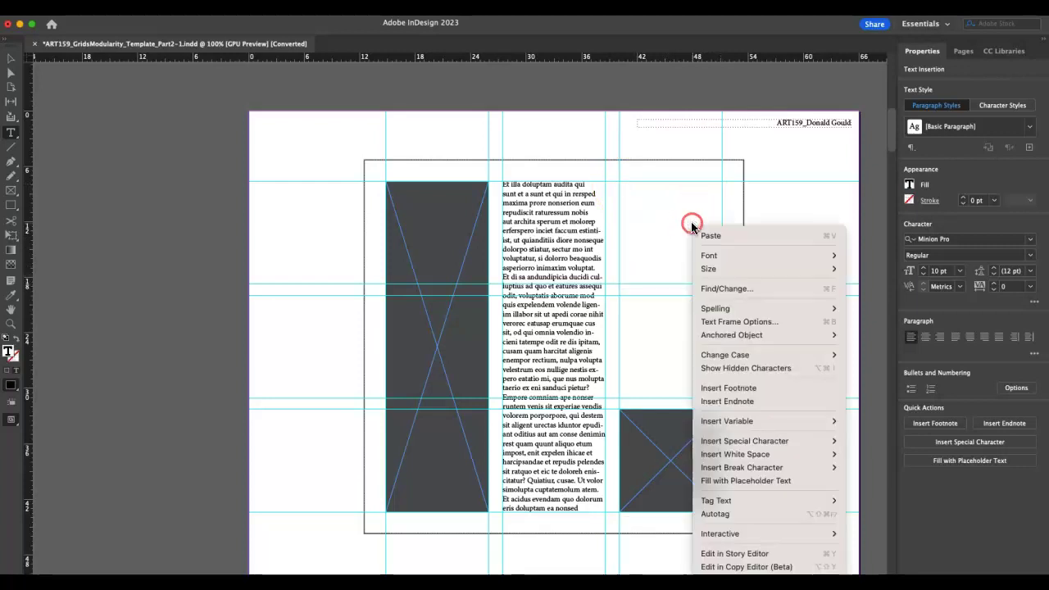
left_click(756, 478)
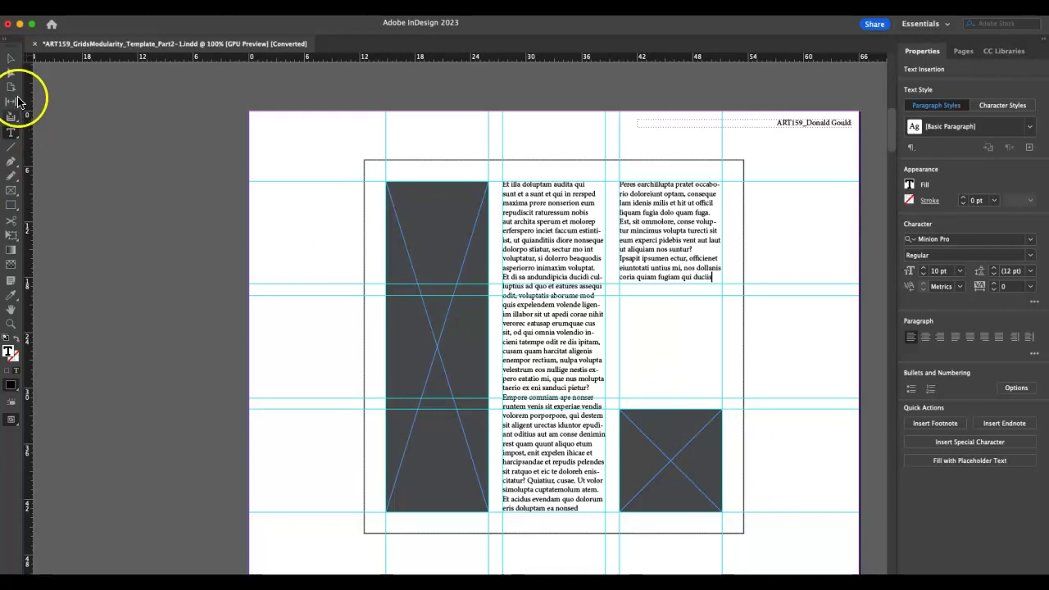
Justify the middle-column and top-right frames' text with last lines aligned left
left_click(11, 61)
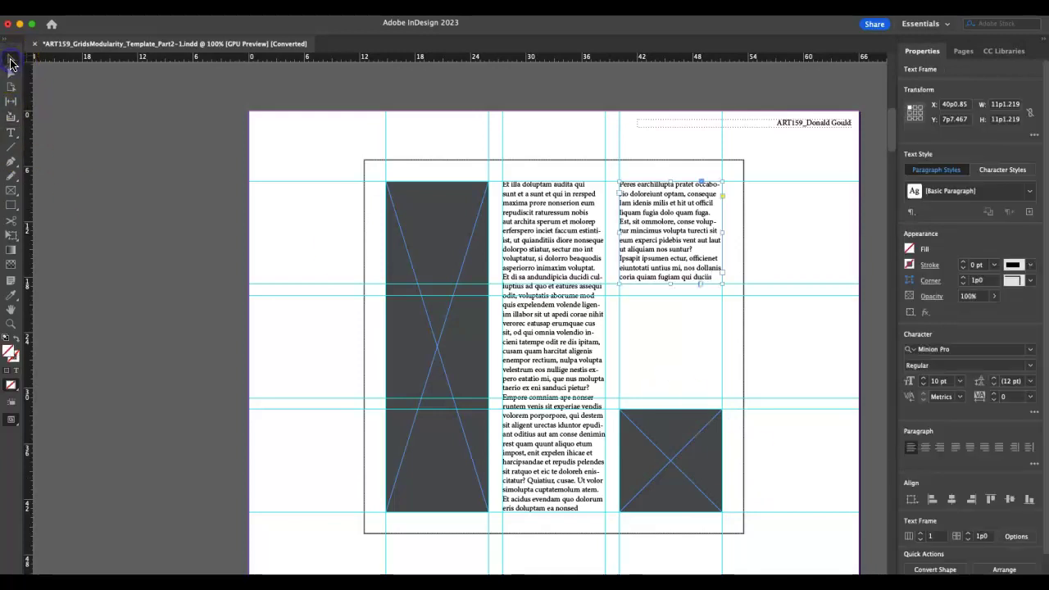
left_click(562, 234)
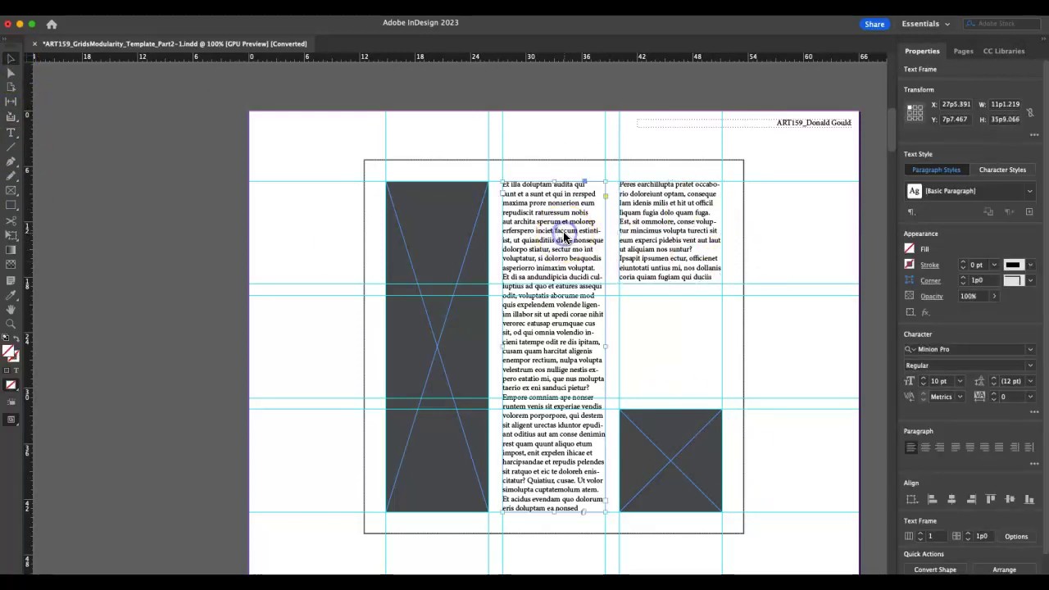
left_click(955, 446)
left_click(693, 213)
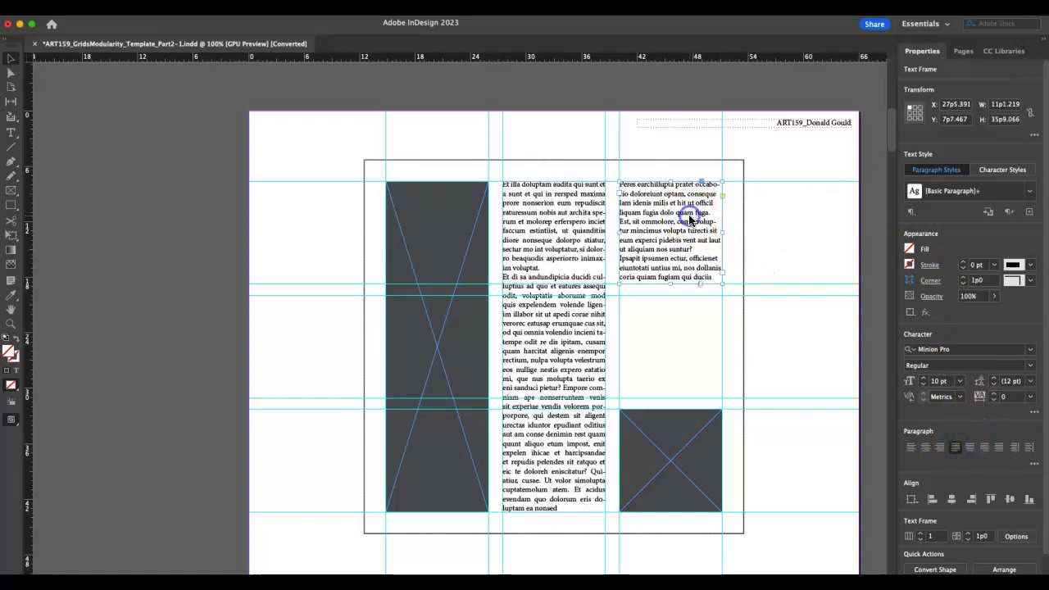
left_click(956, 448)
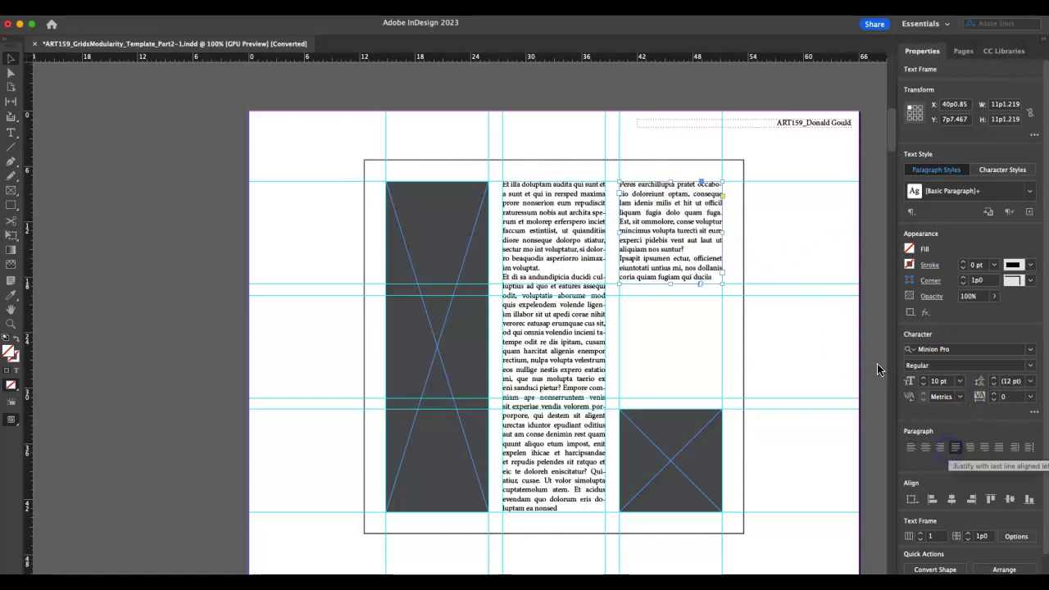
left_click(759, 213)
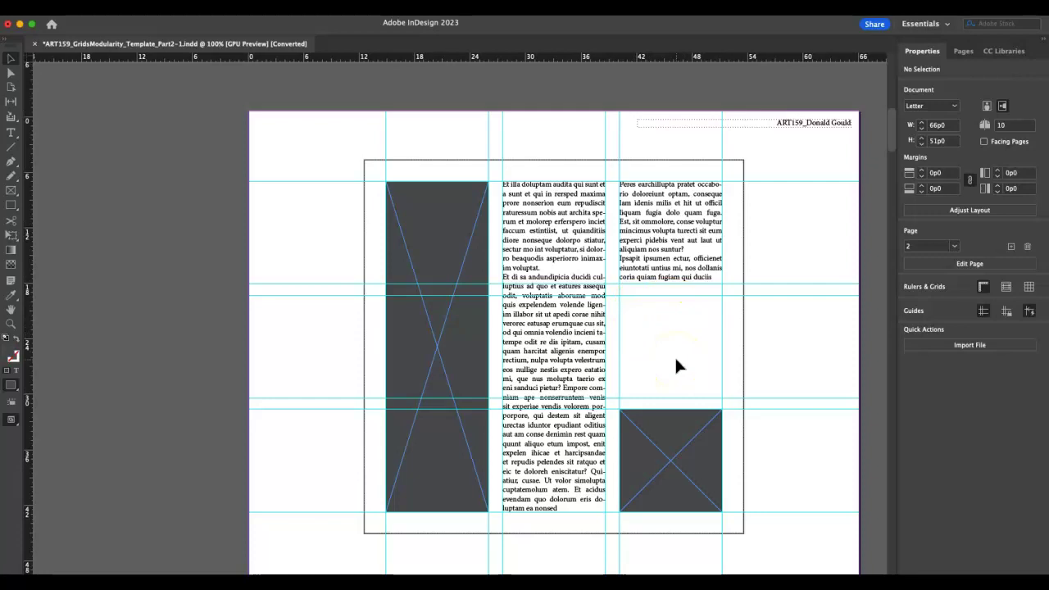
Delete the short top-right text frame on page 2, leaving that cell empty
key("shift+Page_Up")
key("shift+Page_Down")
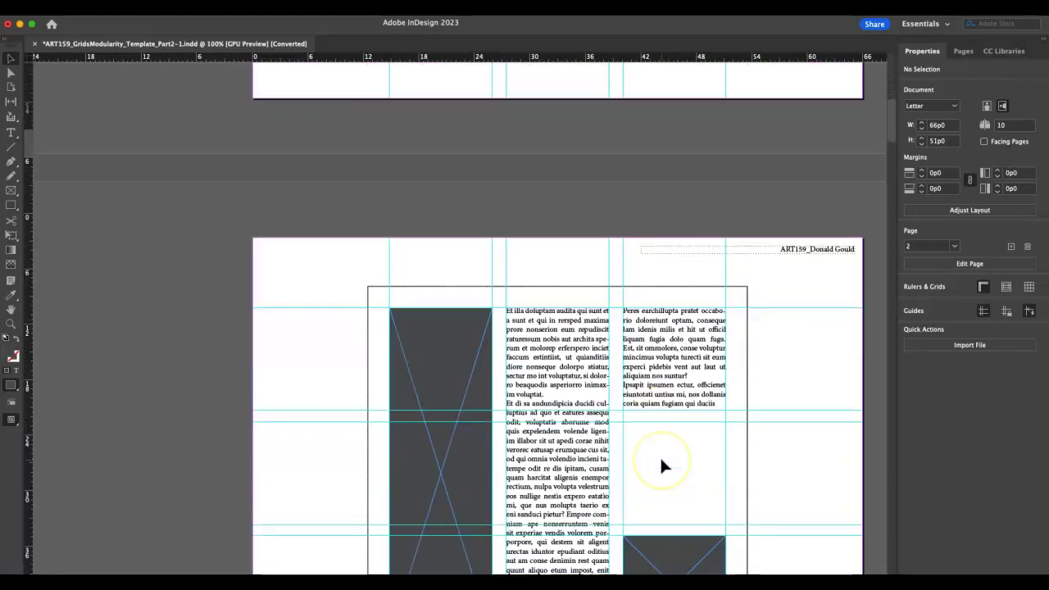
scroll(662, 465, "down", 1)
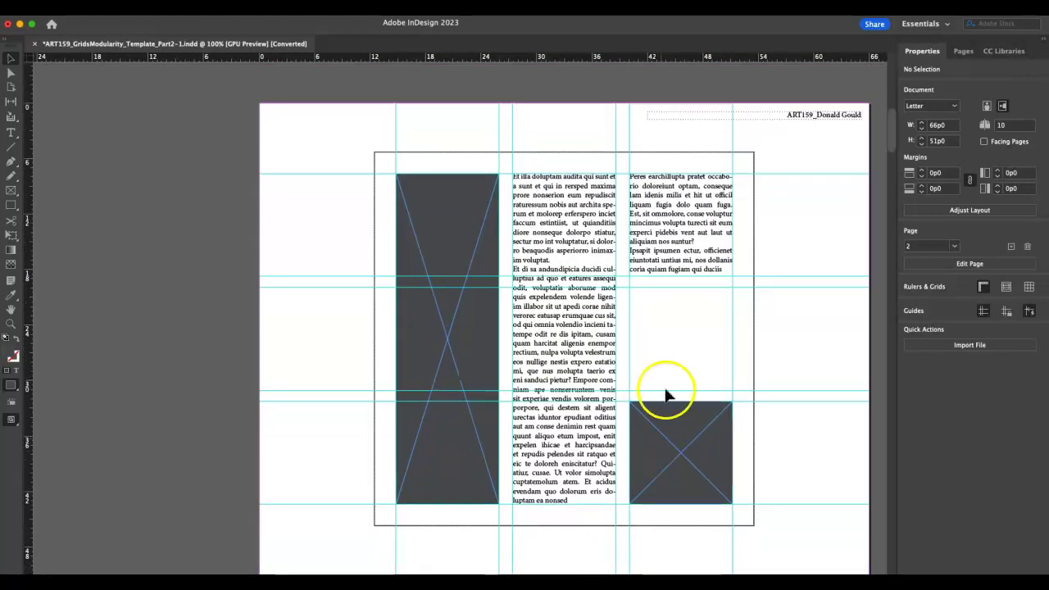
left_click(678, 259)
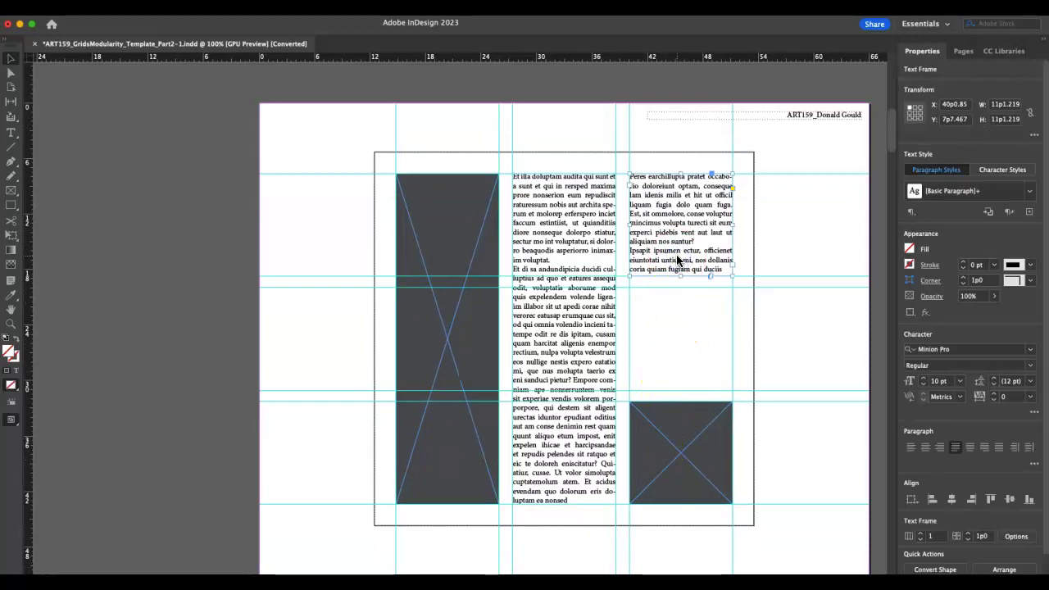
key("Delete")
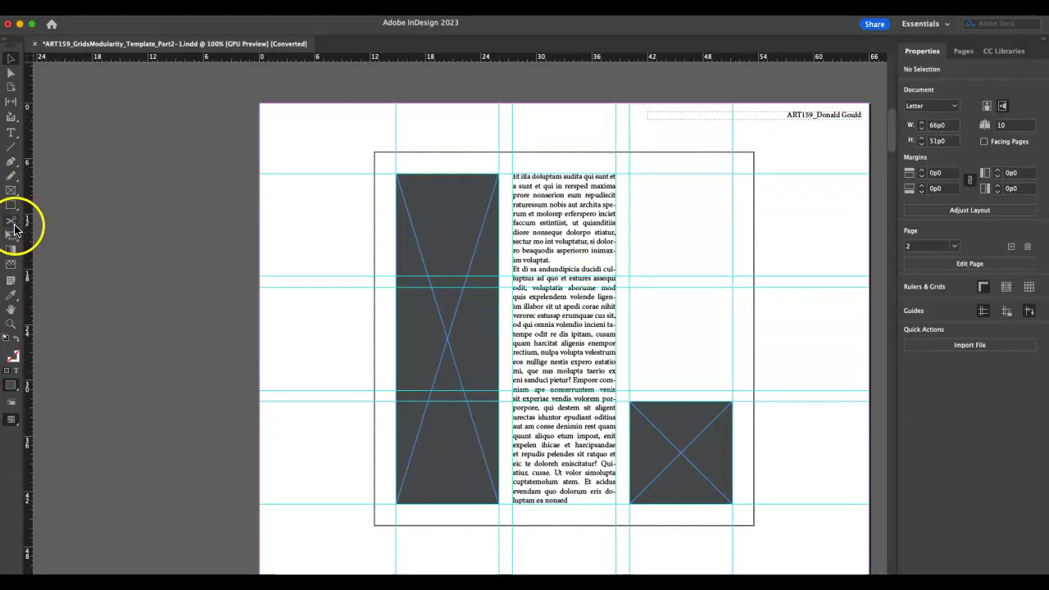
left_click(11, 135)
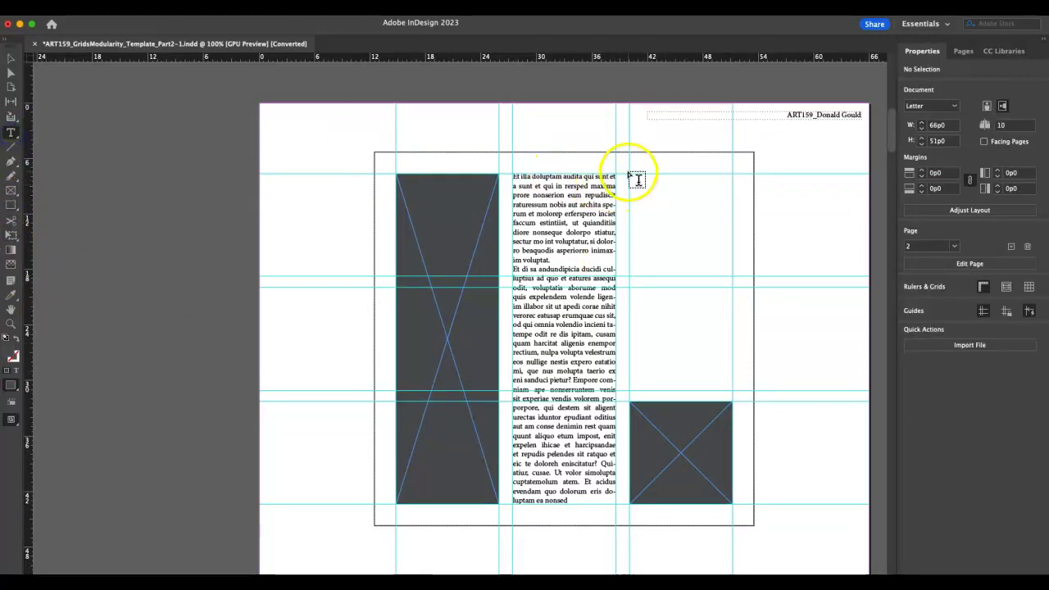
Add a right-column placeholder-text frame above the grey square, justified with last line left
left_click_drag(631, 175, 733, 391)
right_click(709, 365)
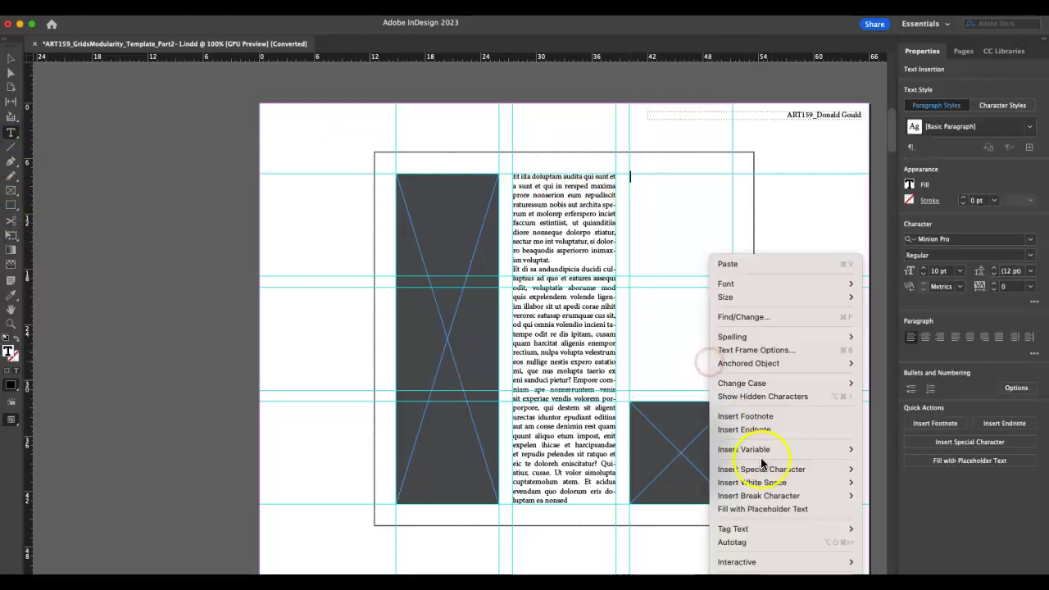
left_click(758, 509)
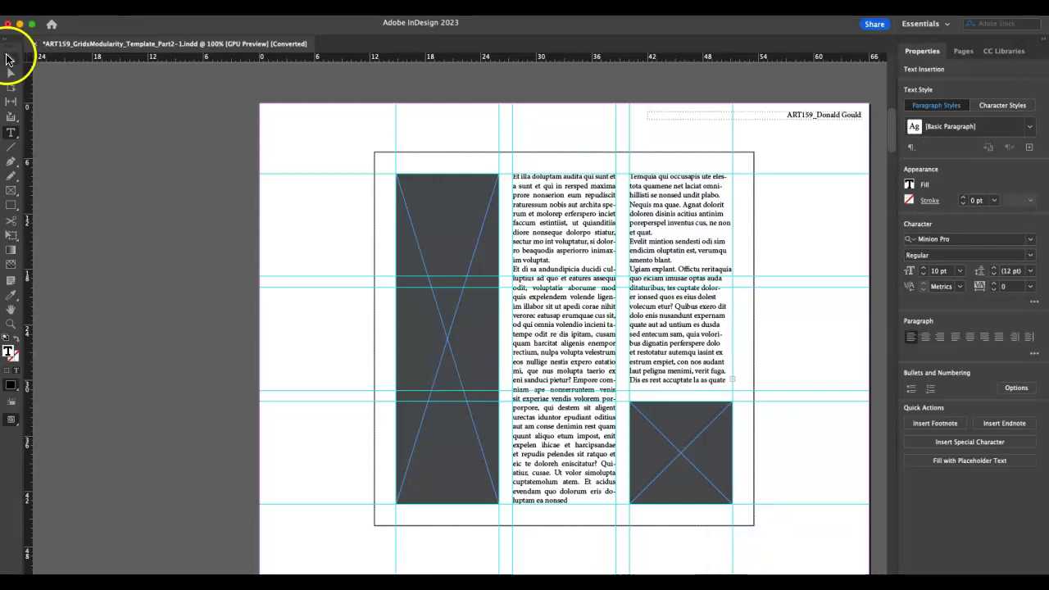
left_click(9, 58)
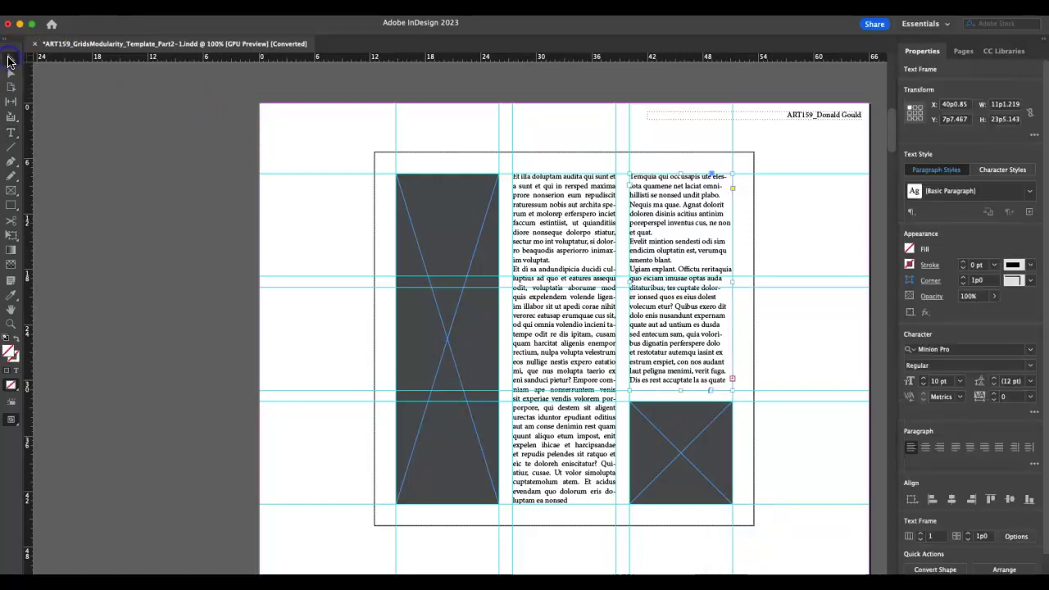
left_click(955, 447)
left_click(813, 348)
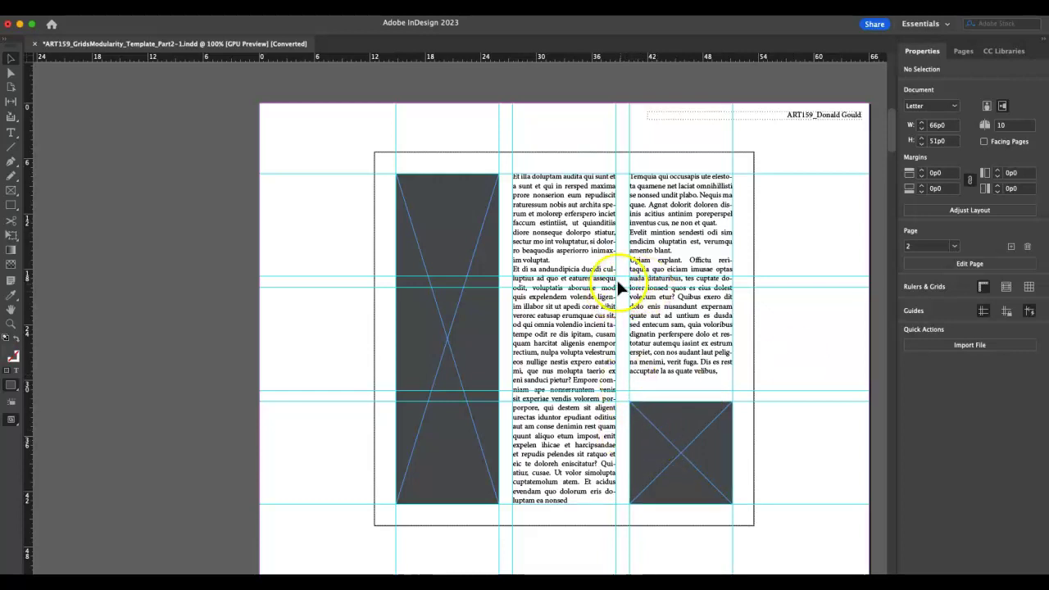
left_click(485, 253)
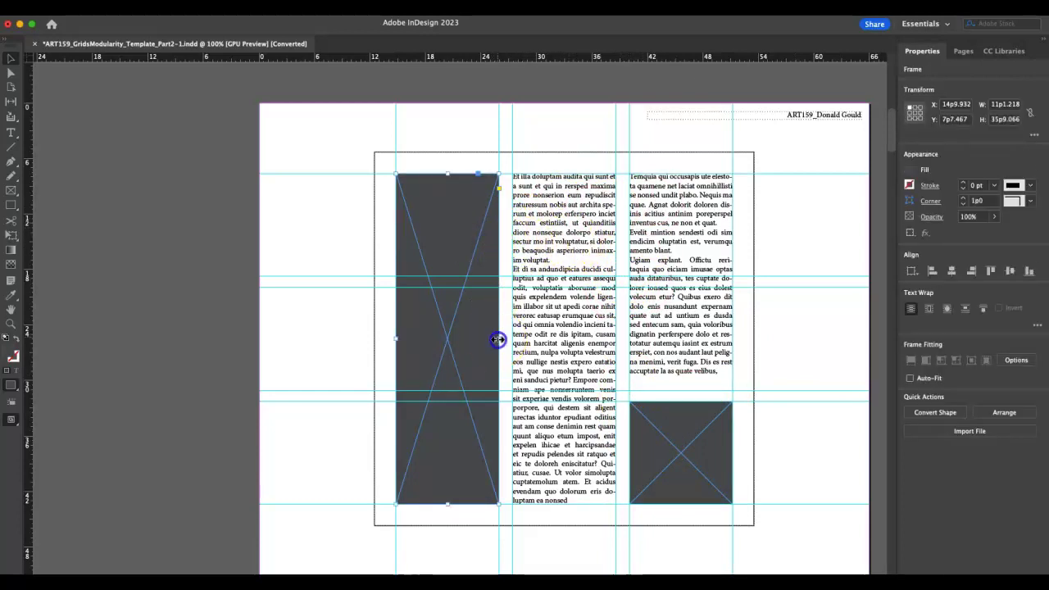
left_click_drag(498, 339, 513, 339)
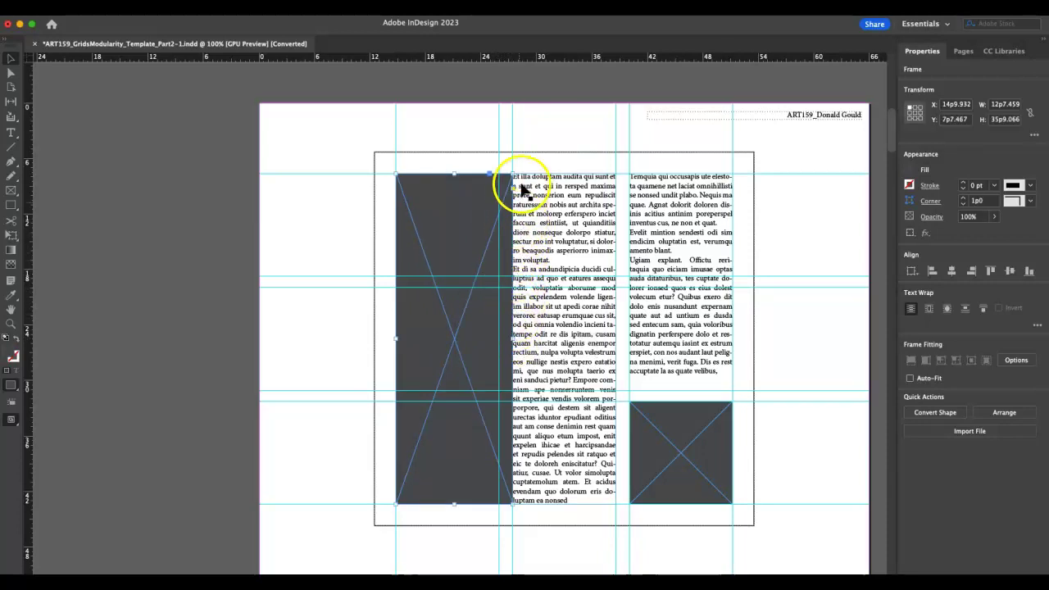
left_click(544, 129)
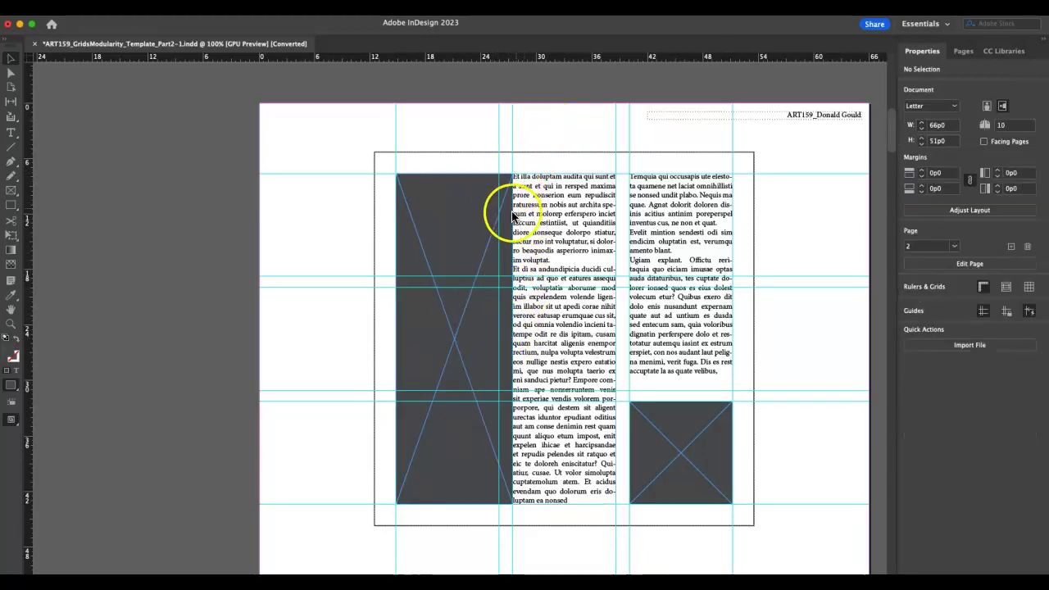
left_click(462, 245)
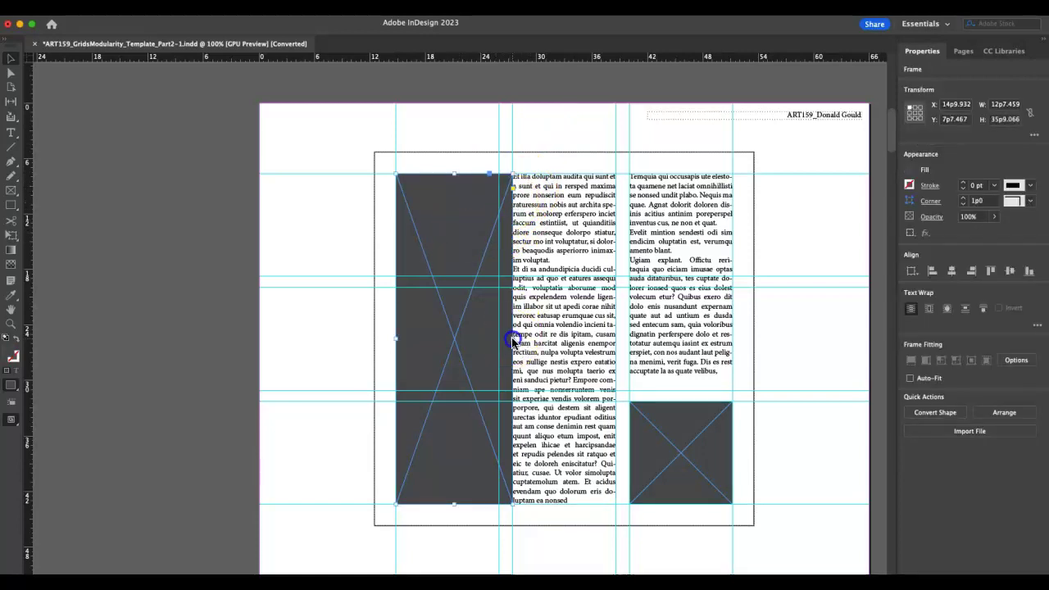
left_click_drag(512, 343, 615, 345)
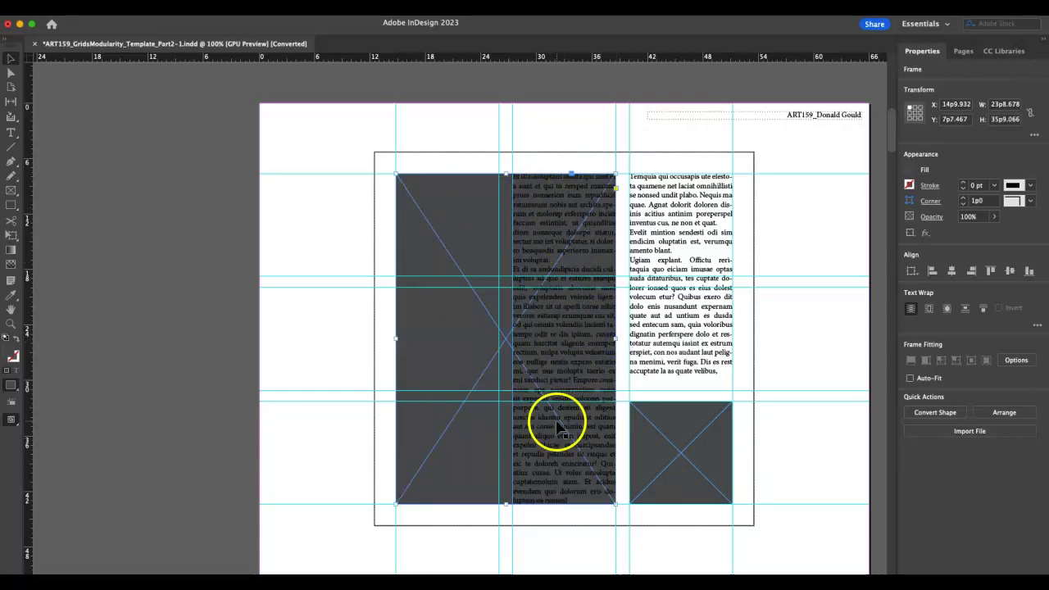
left_click(574, 219)
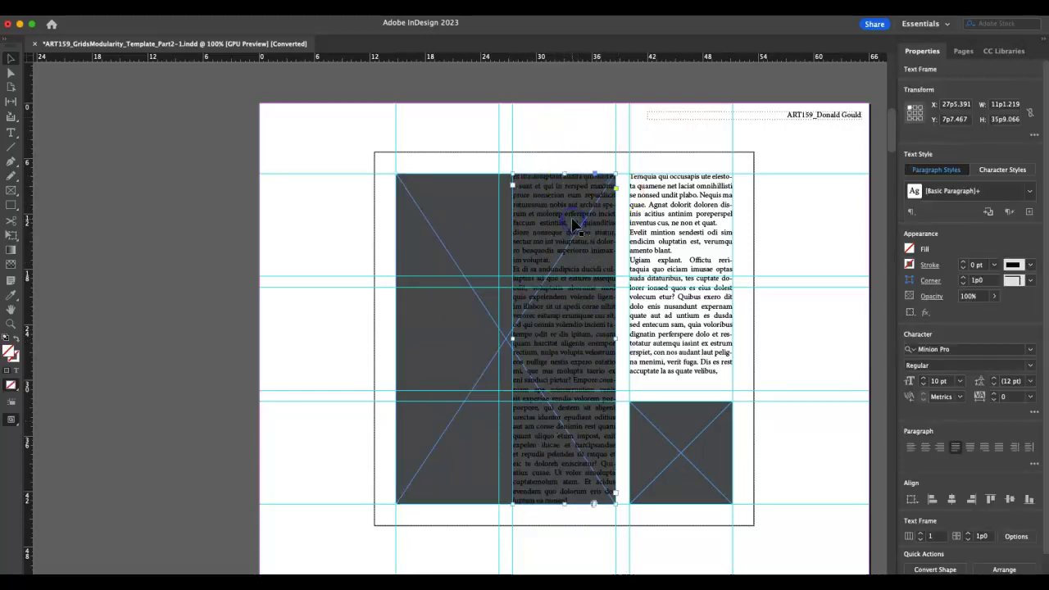
key("Delete")
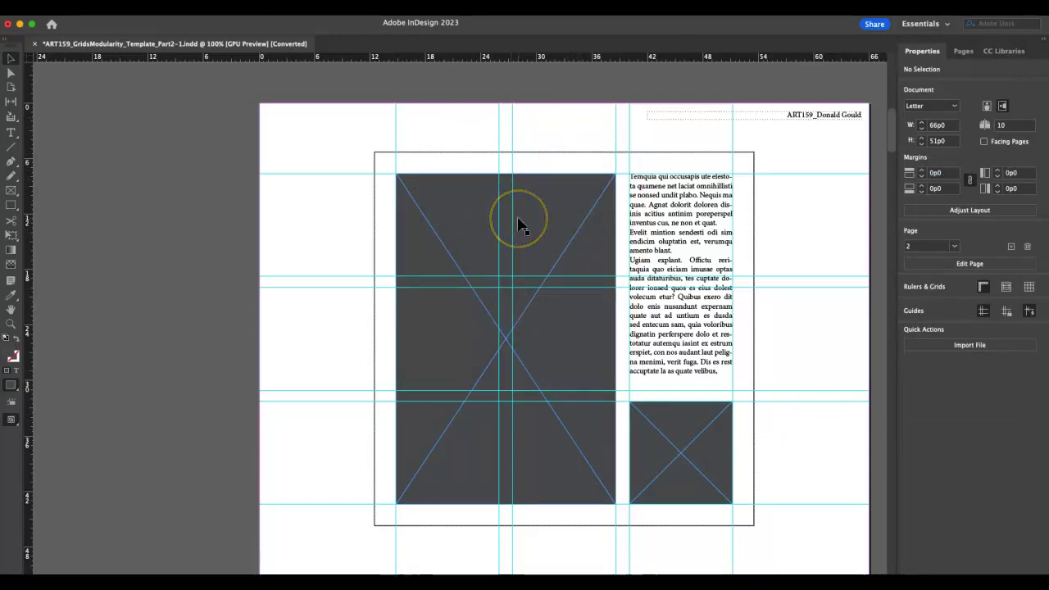
key("super+z")
key("super+z")
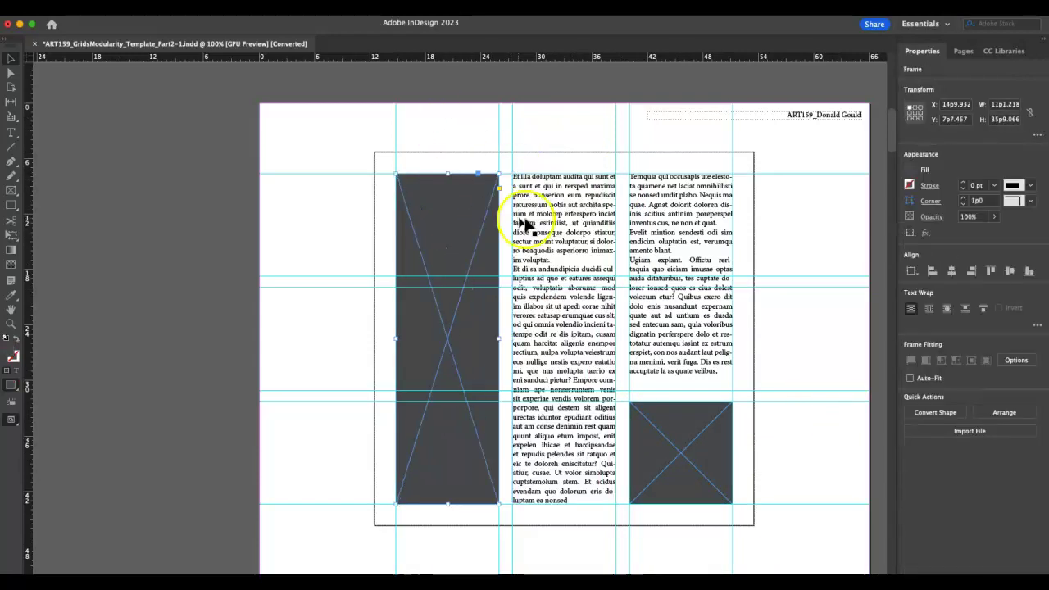
left_click(277, 240)
left_click(562, 328)
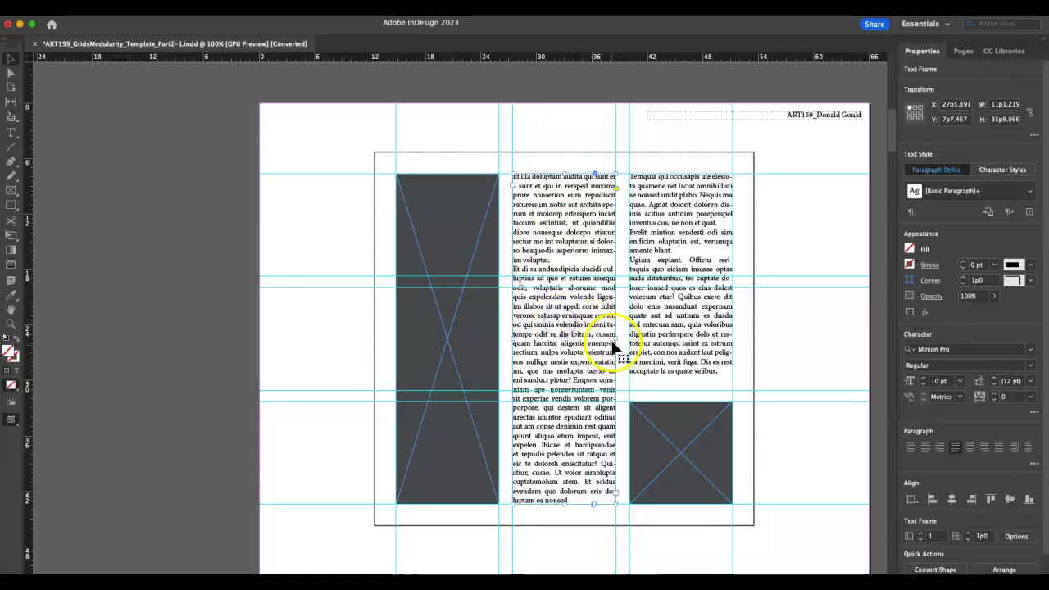
left_click_drag(613, 338, 629, 338)
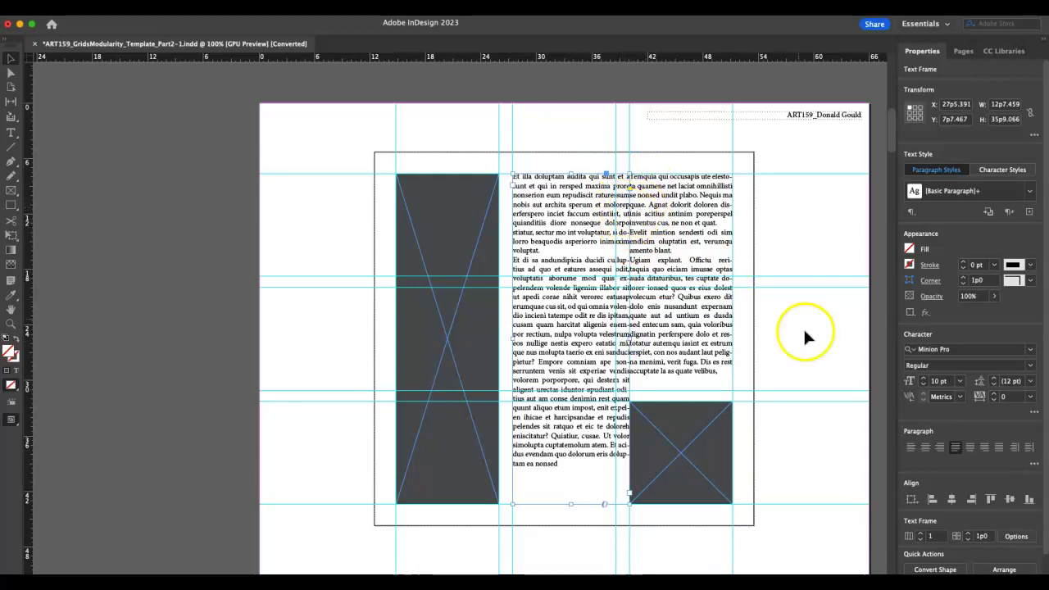
left_click(814, 348)
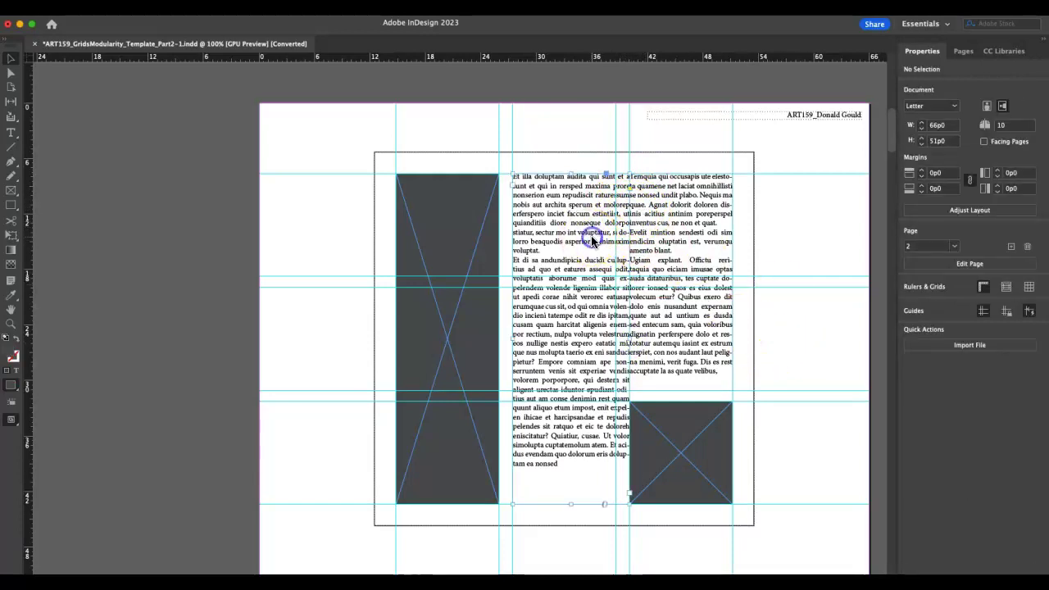
left_click(590, 194)
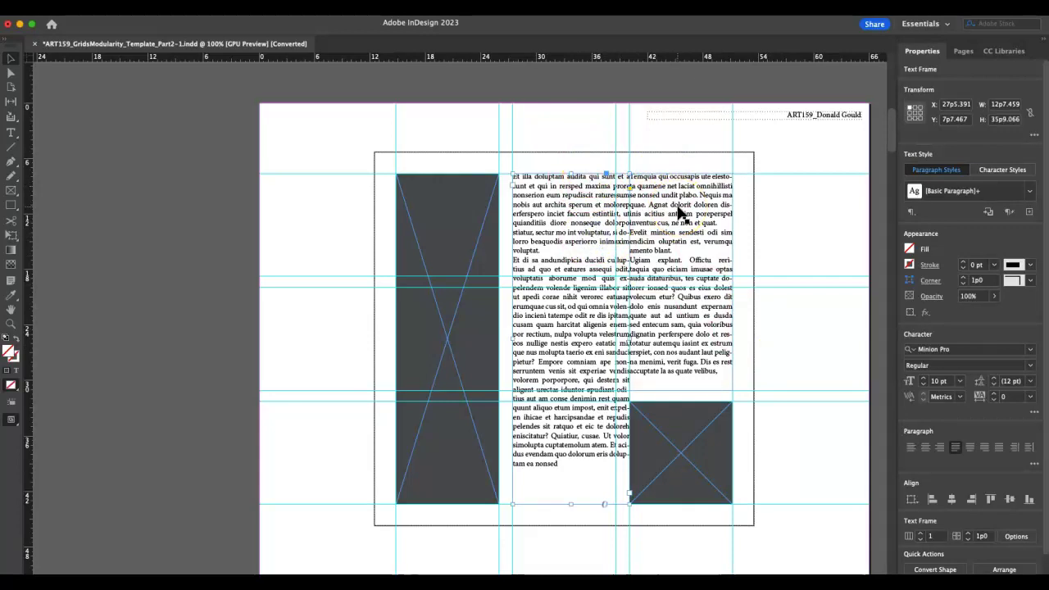
left_click(105, 7)
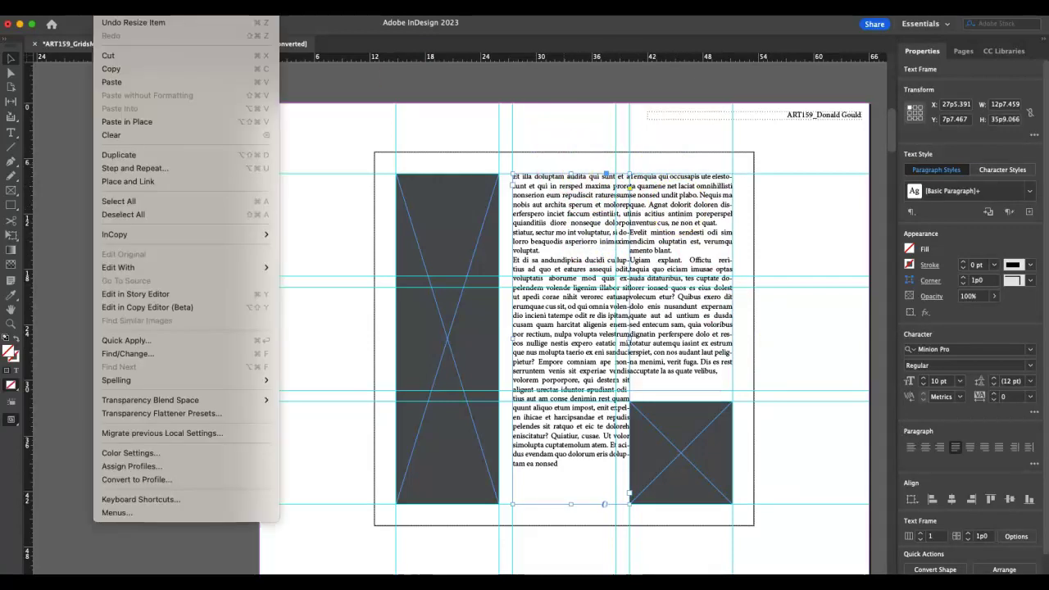
left_click(105, 18)
left_click(815, 273)
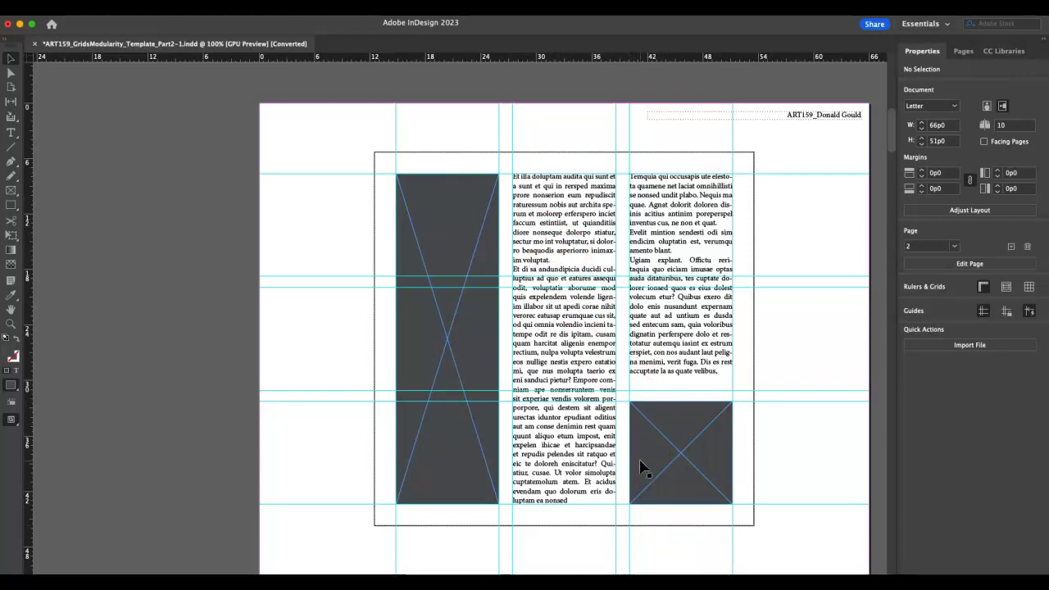
Narrow page 1's banner image frame to one column, then widen it back across the top row
scroll(643, 469, "down", 10)
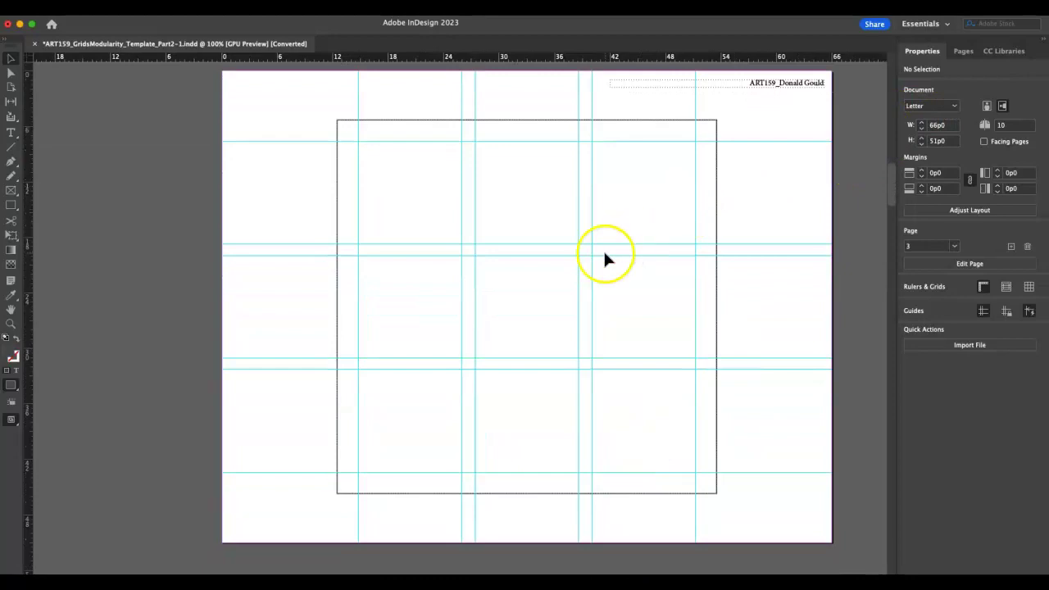
scroll(604, 257, "up", 8)
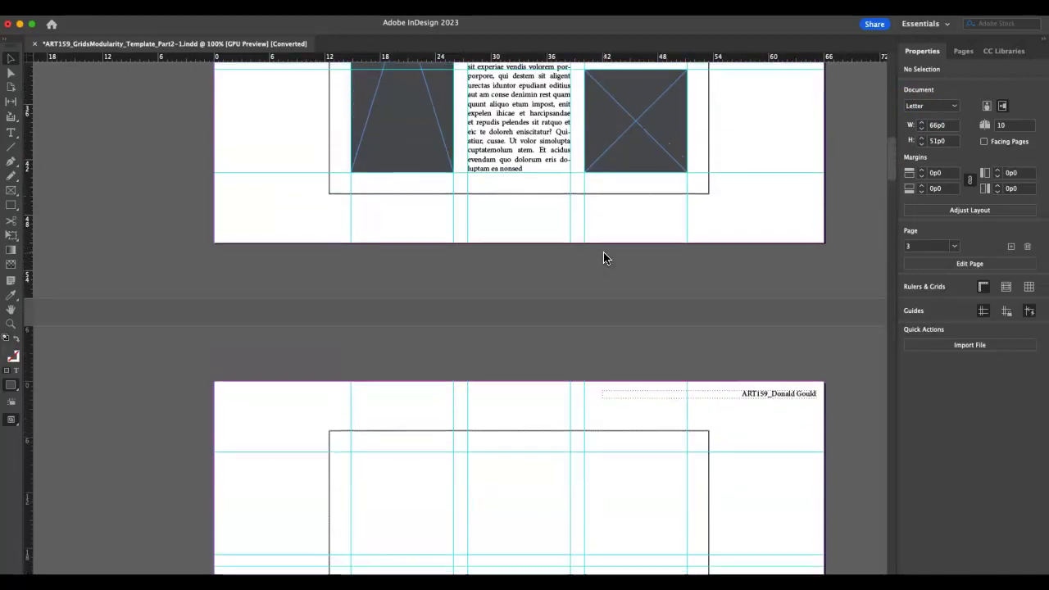
scroll(604, 257, "up", 8)
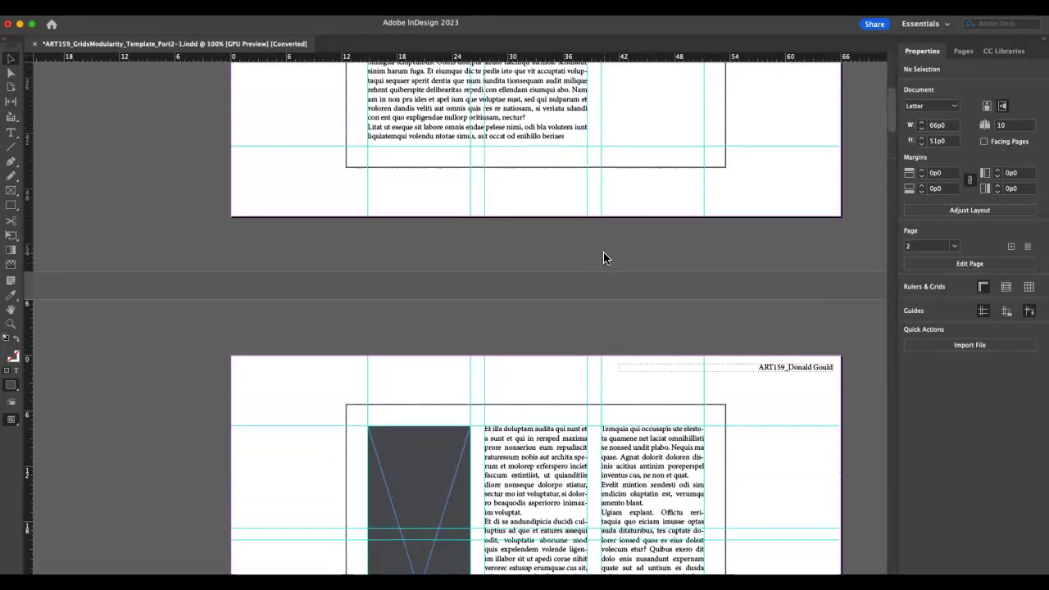
scroll(604, 251, "down", 3)
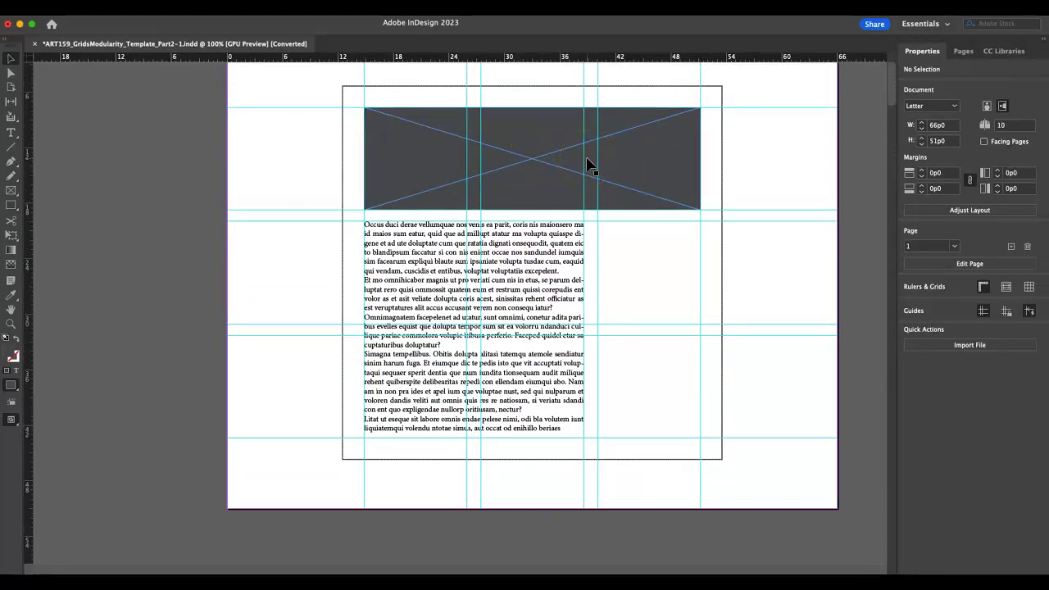
left_click(669, 174)
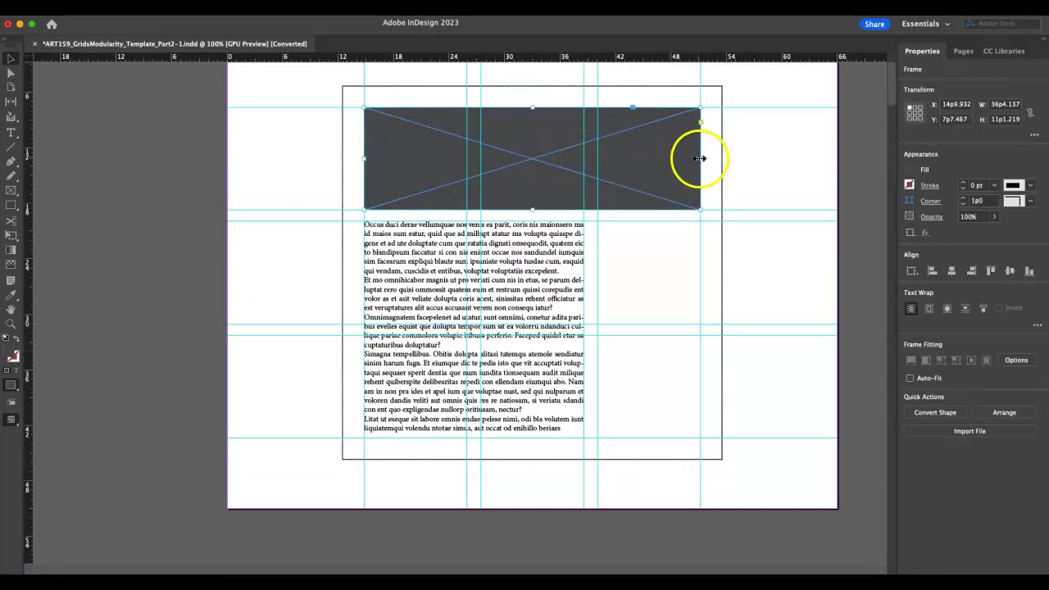
left_click_drag(699, 158, 423, 158)
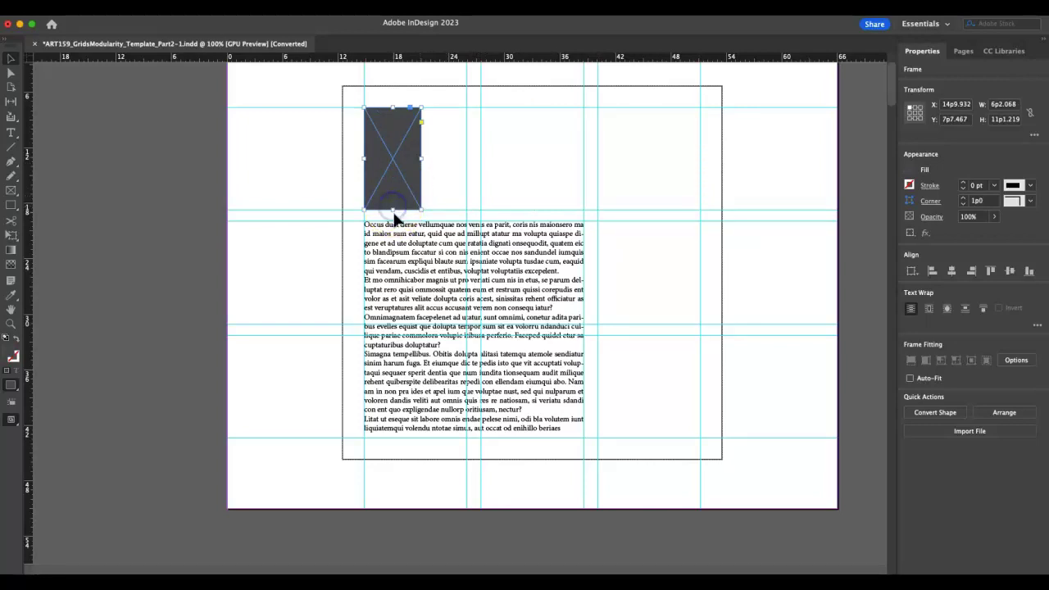
left_click_drag(392, 212, 466, 211)
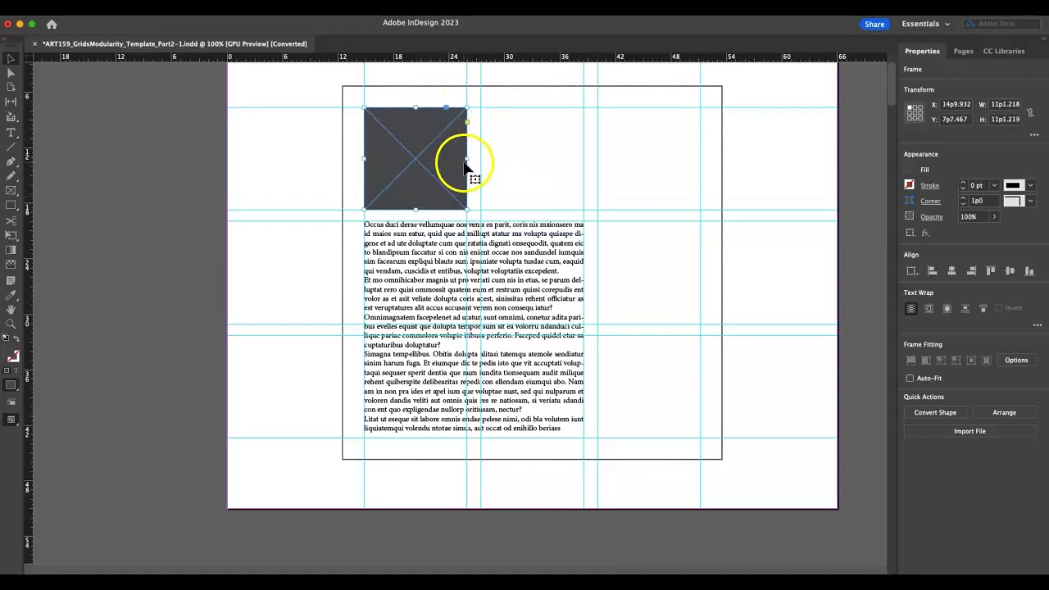
left_click_drag(467, 161, 699, 159)
left_click(777, 186)
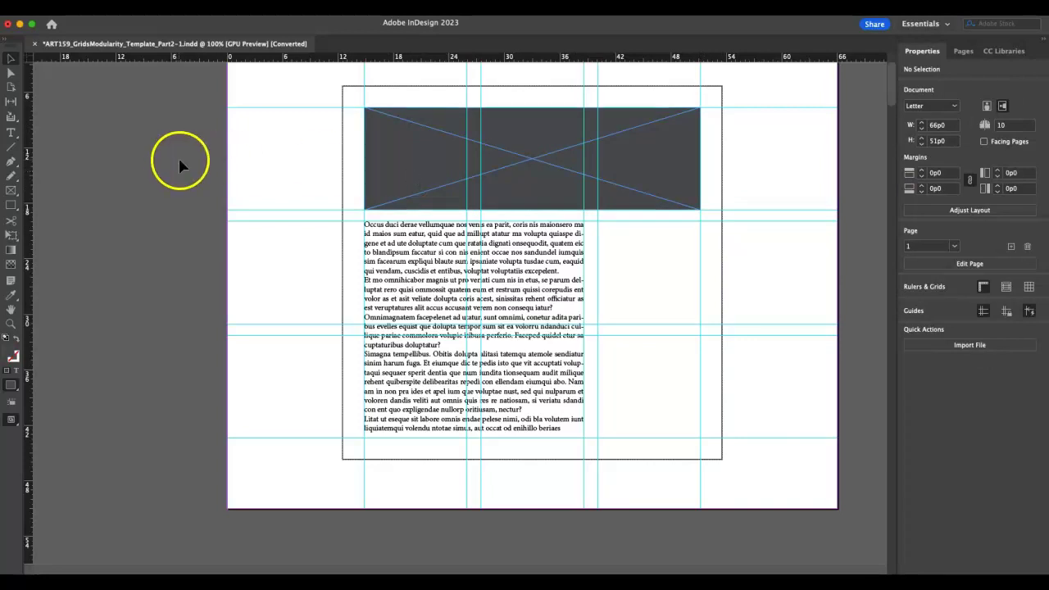
Open the Save As dialog and cancel it without saving
left_click(78, 6)
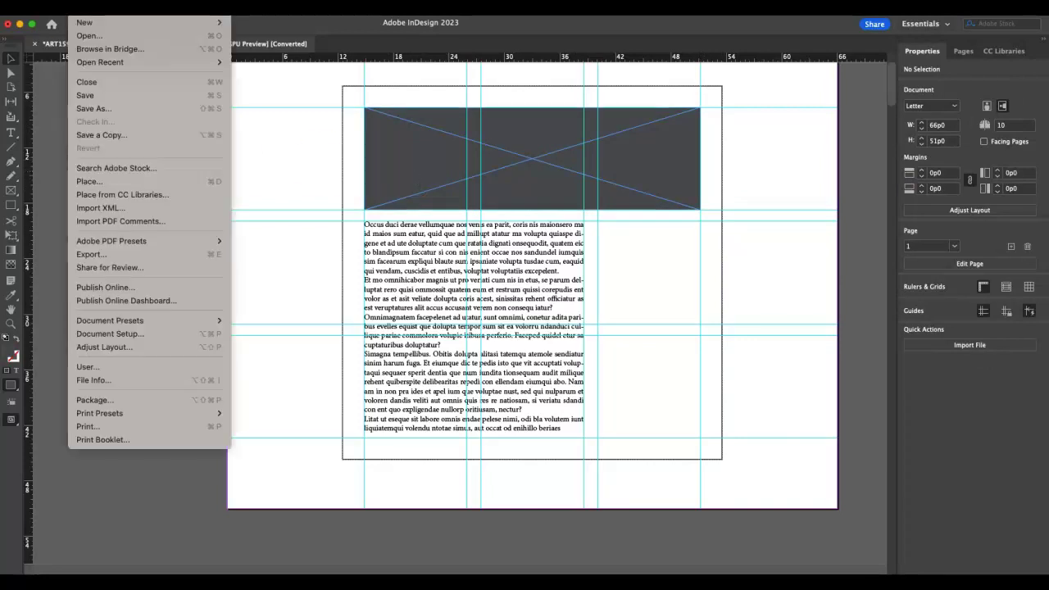
left_click(100, 110)
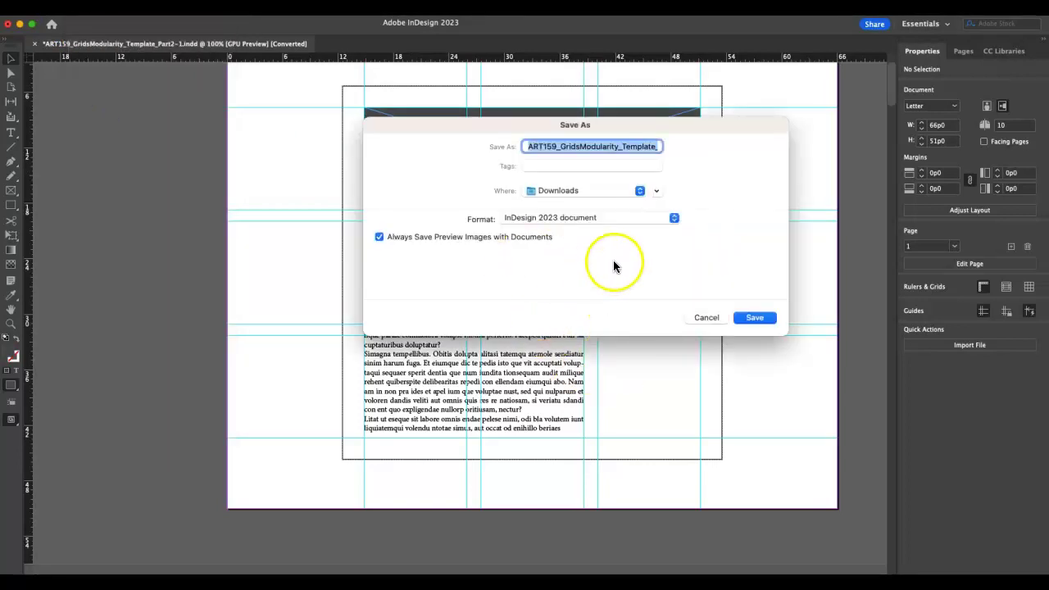
left_click(706, 318)
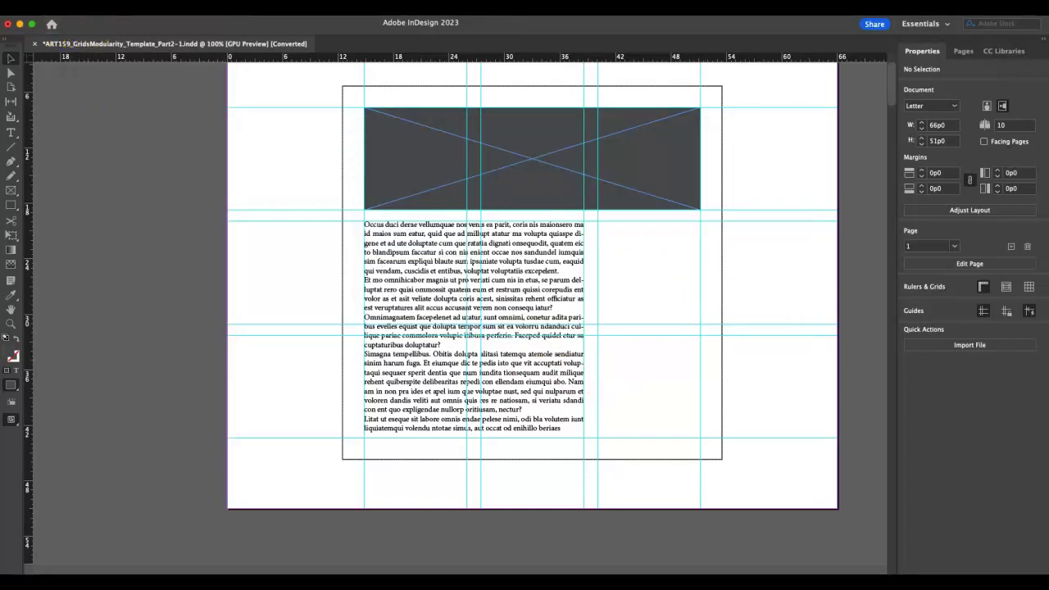
Export a PDF to the Desktop with the [Smallest File Size] preset, cancelling the final export
left_click(78, 6)
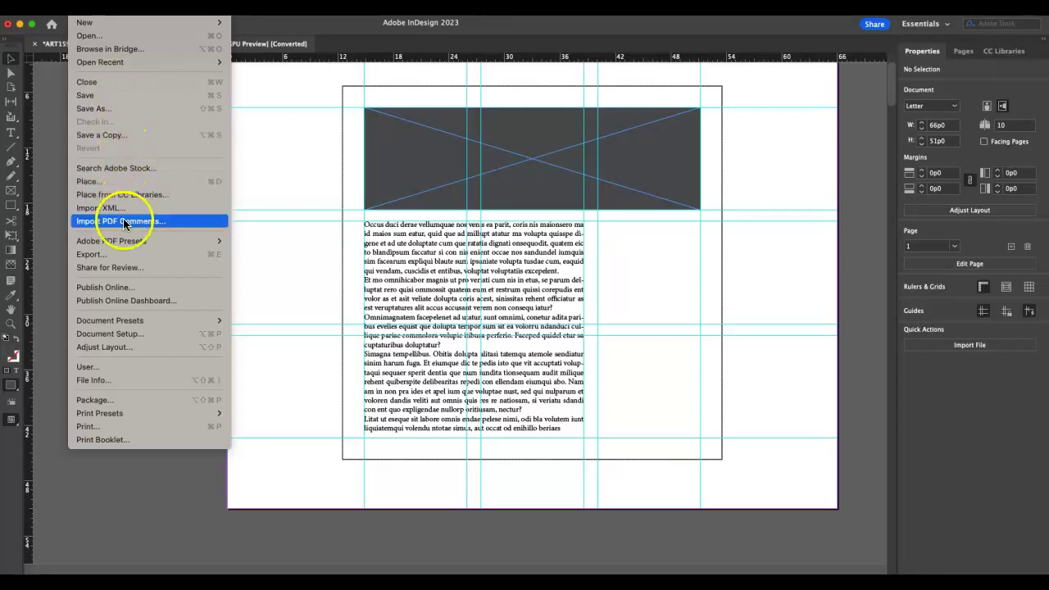
mouse_move(124, 237)
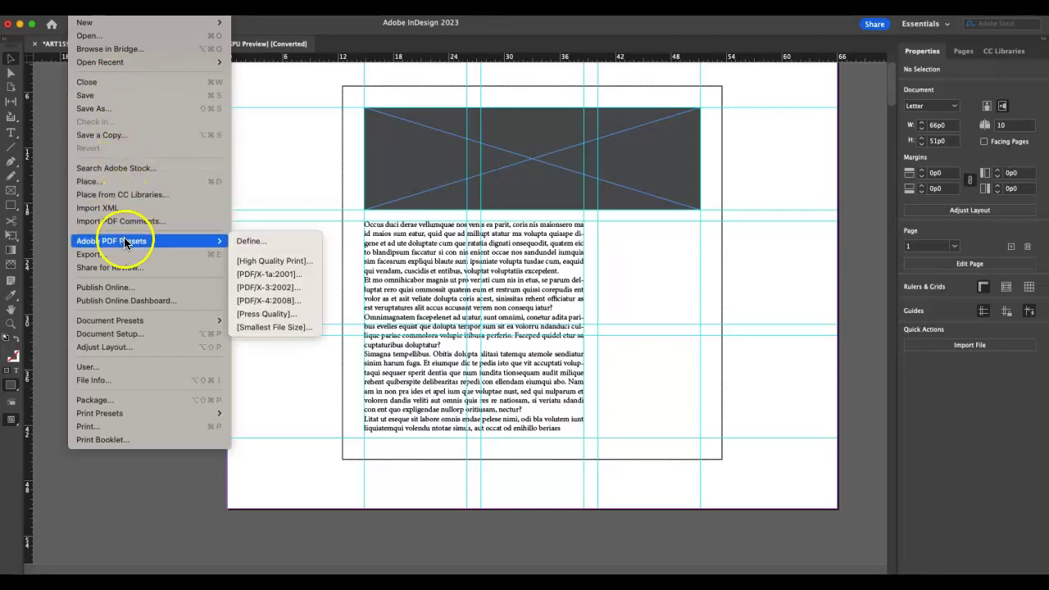
left_click(268, 325)
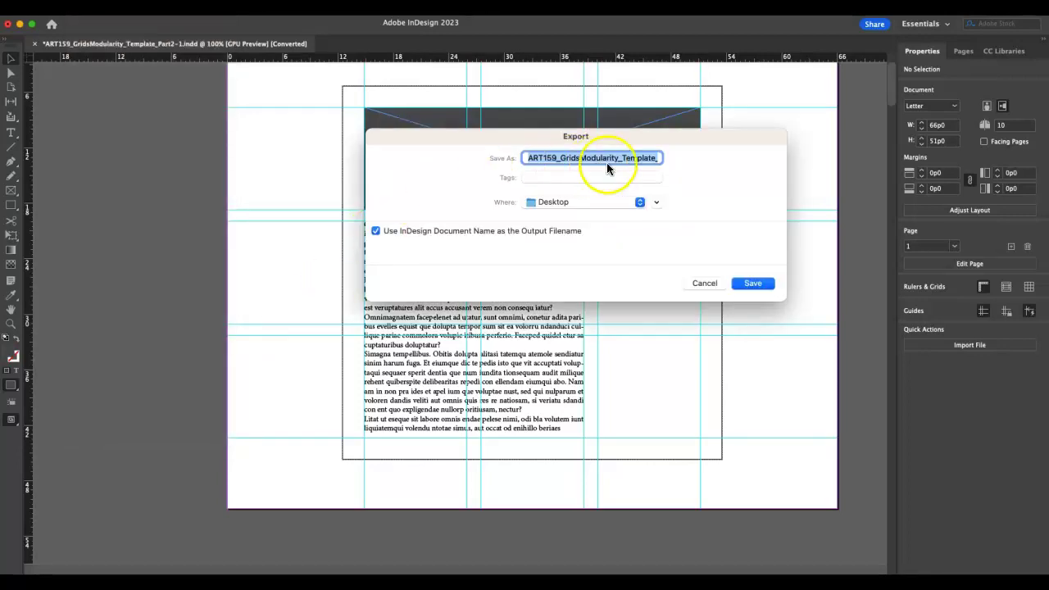
left_click(752, 283)
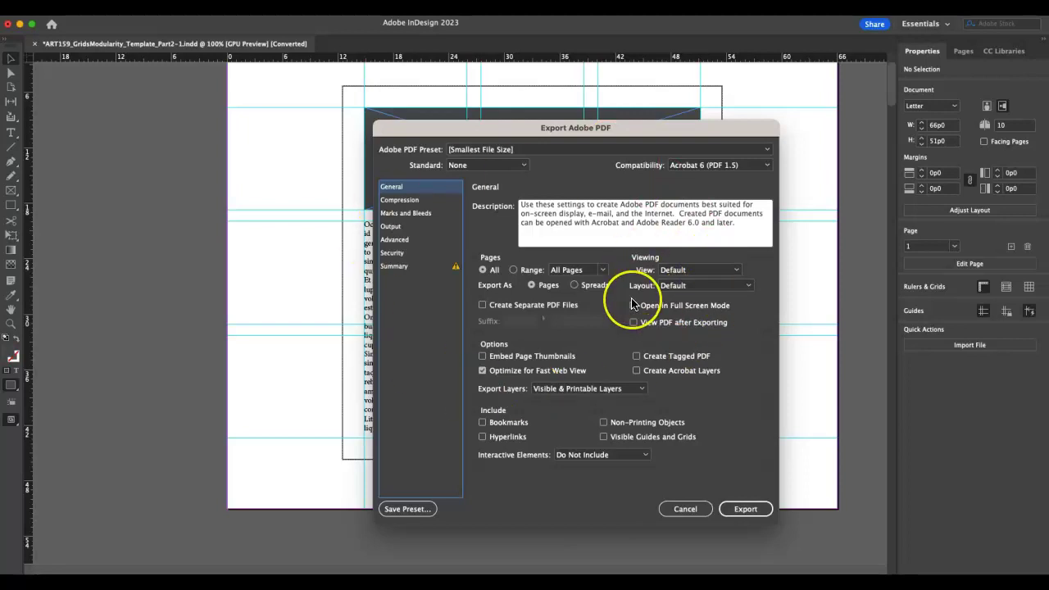
left_click(759, 511)
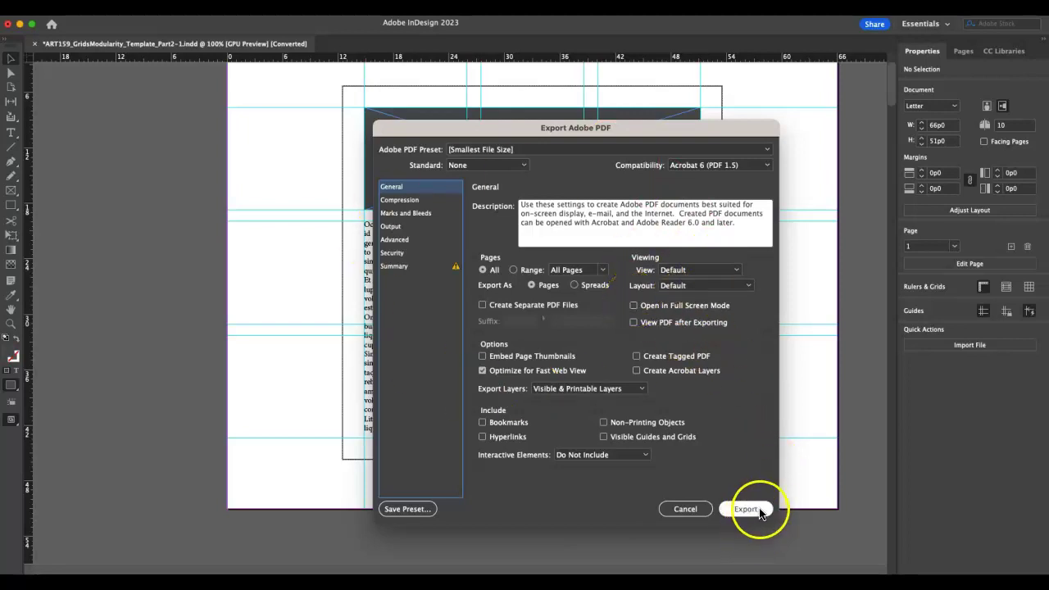
left_click(699, 508)
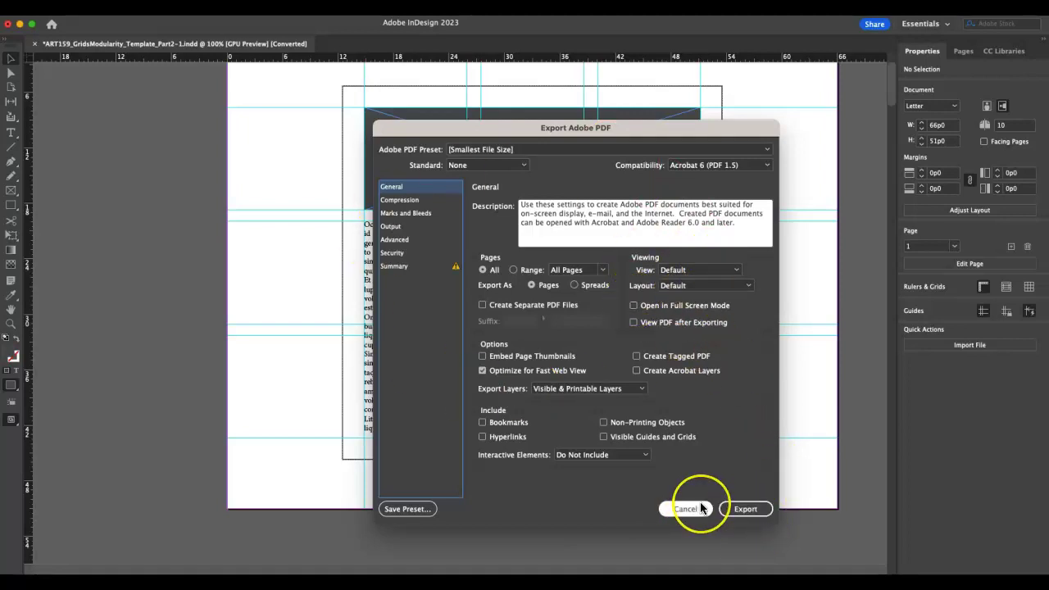